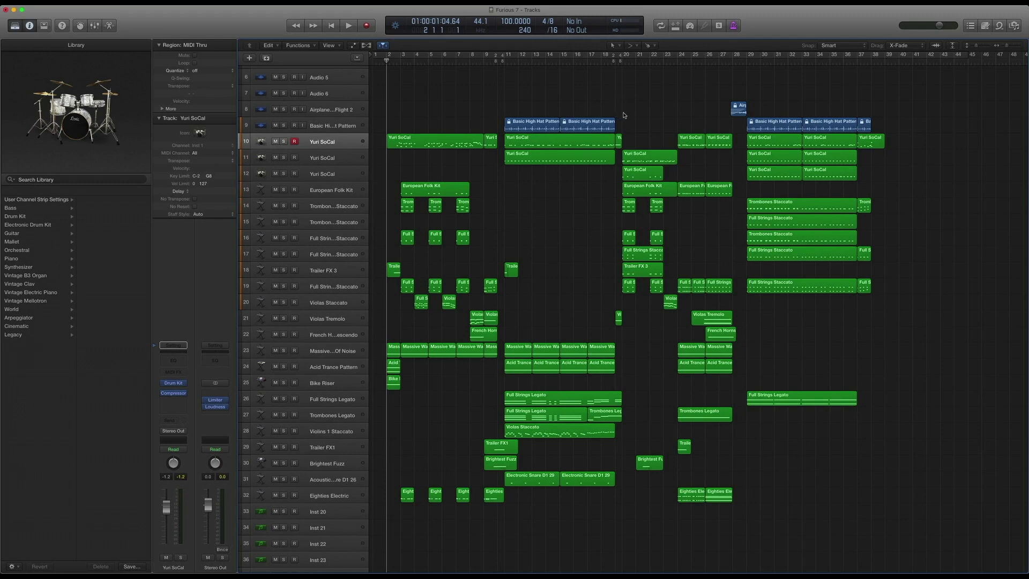
- Play the whole arrangement from bar 2, stop playback and return the playhead to bar 2
scroll(433, 115, down, 1)
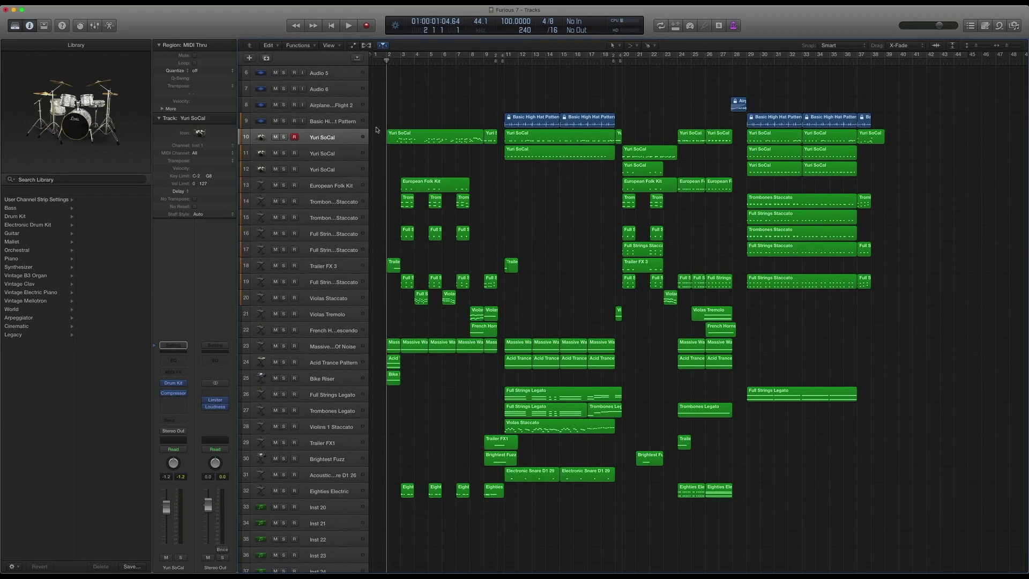
key(space)
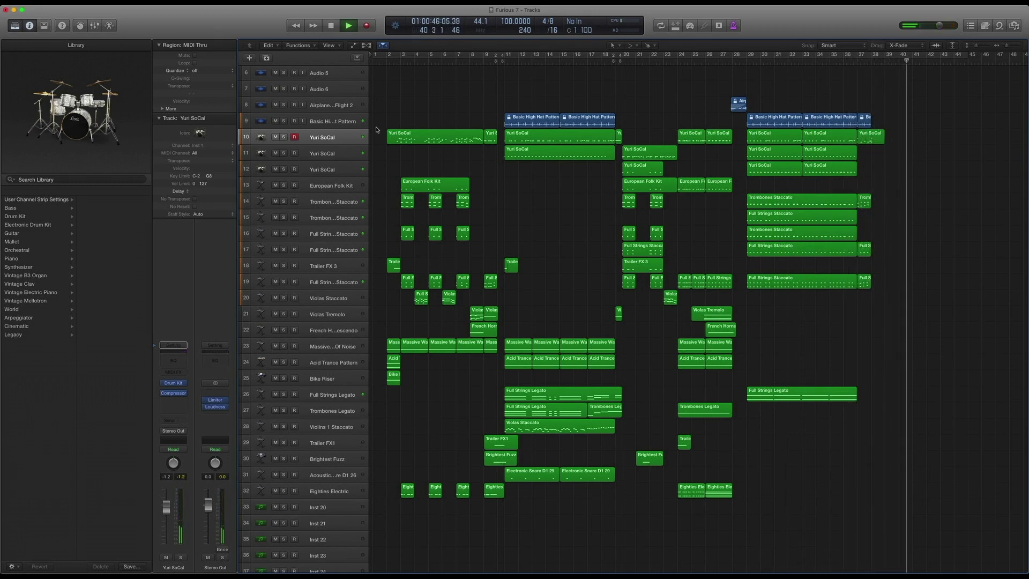
key(space)
click(386, 61)
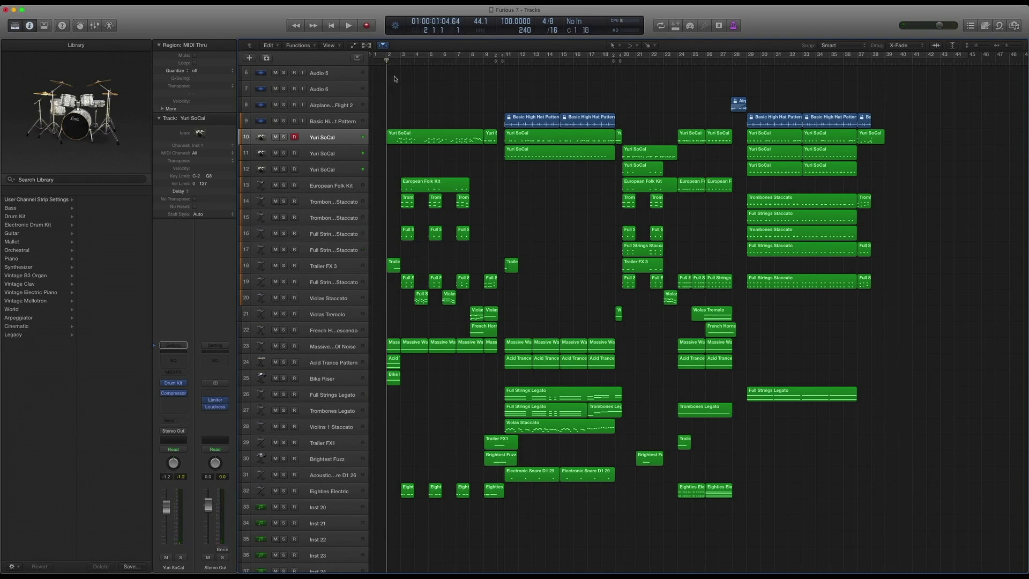
- Select the first Yuri SoCal region on track 10 and open its Drum Kit Designer instrument, placing the window clear of the track list
scroll(393, 77, up, 3)
scroll(398, 81, down, 1)
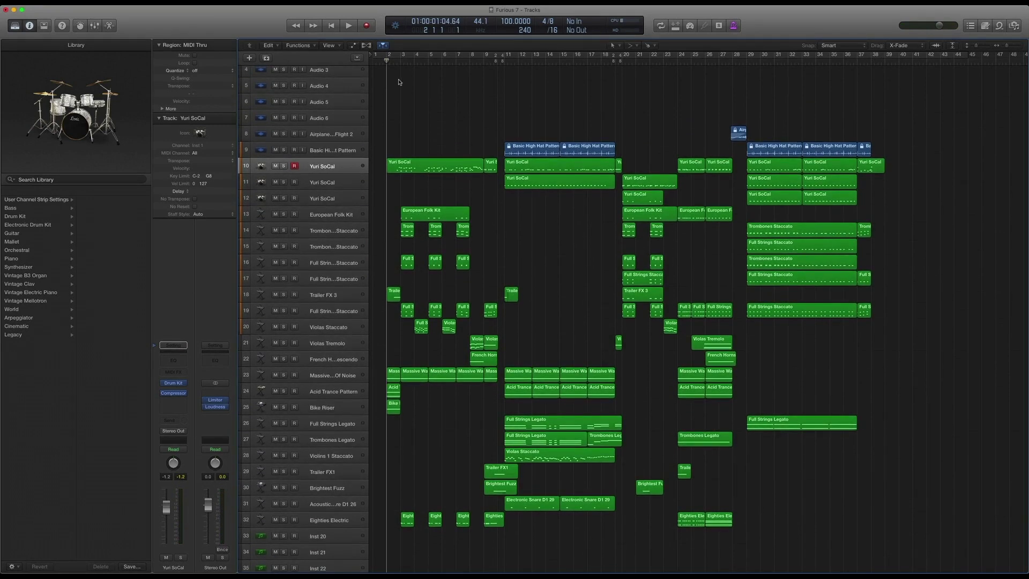
scroll(398, 82, down, 1)
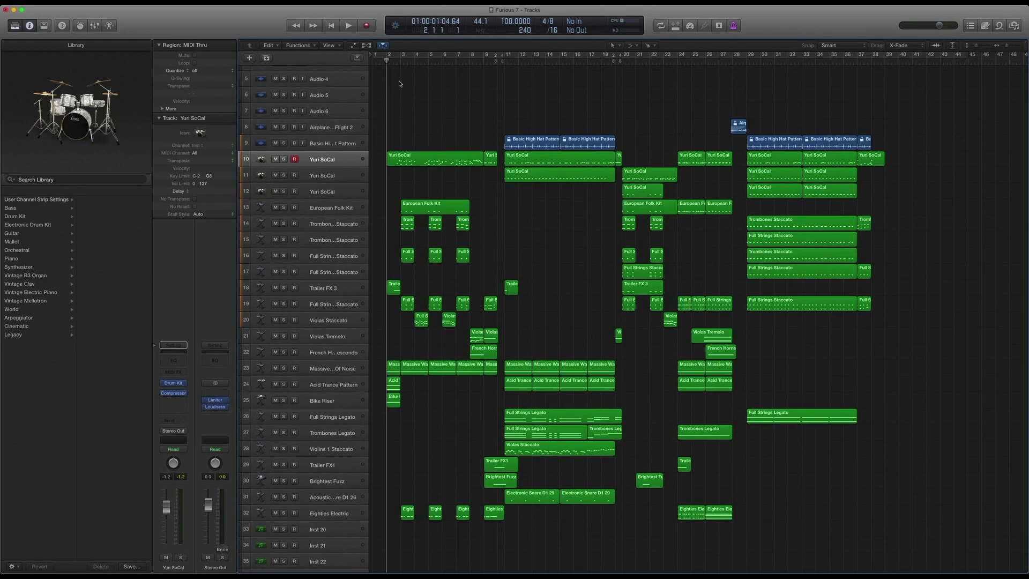
scroll(381, 130, down, 1)
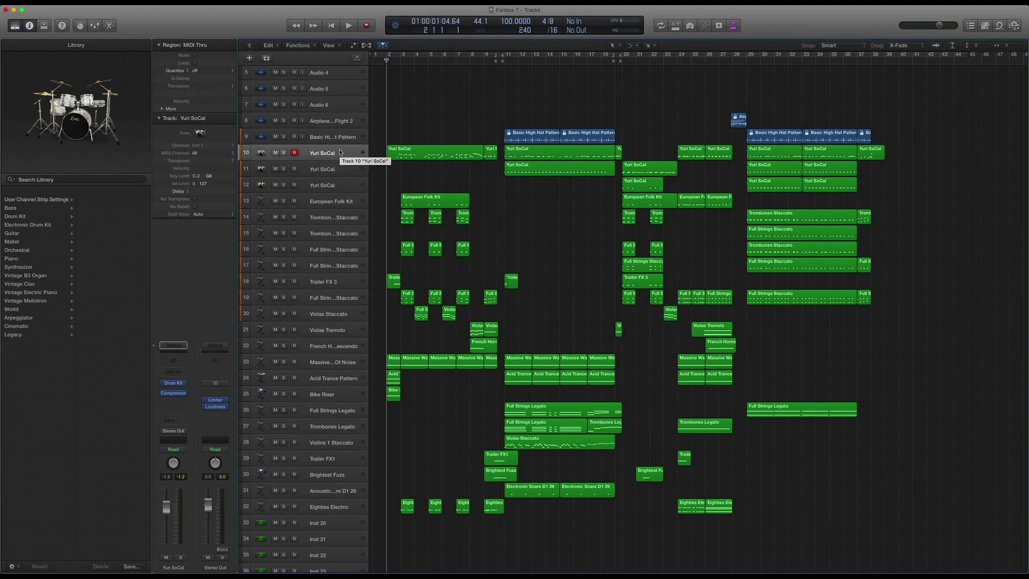
click(410, 151)
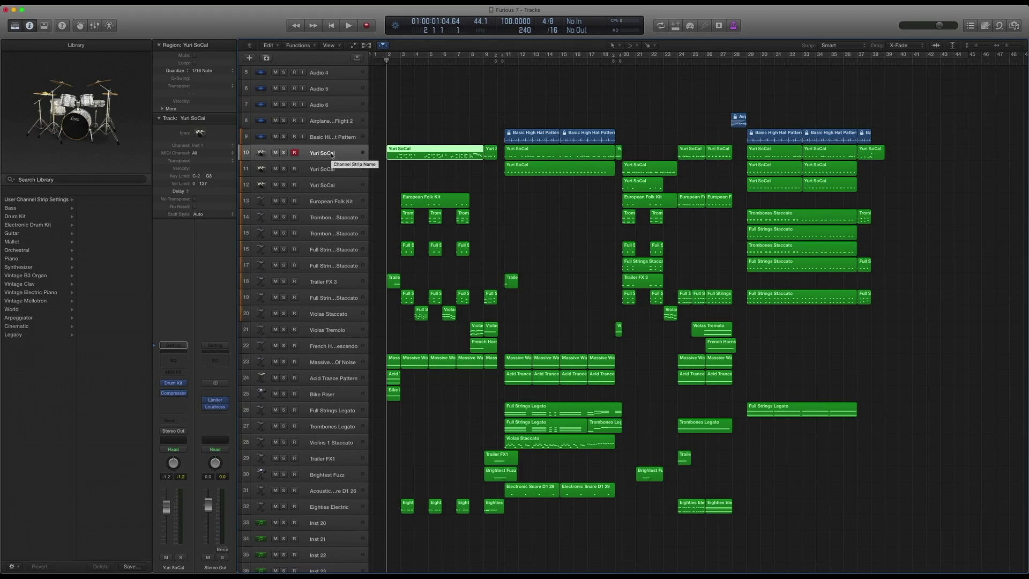
click(175, 383)
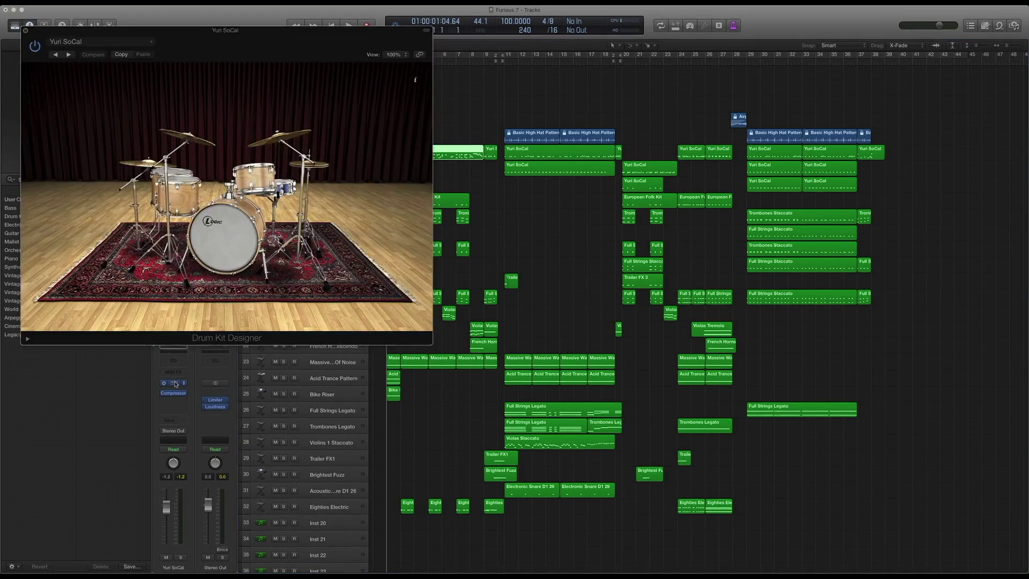
drag(135, 38, 635, 131)
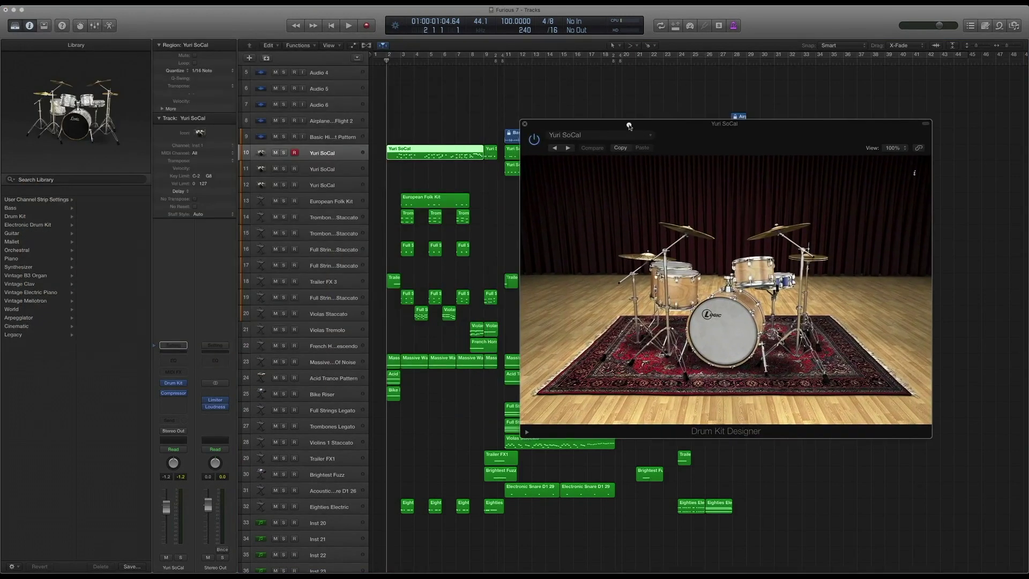
click(154, 385)
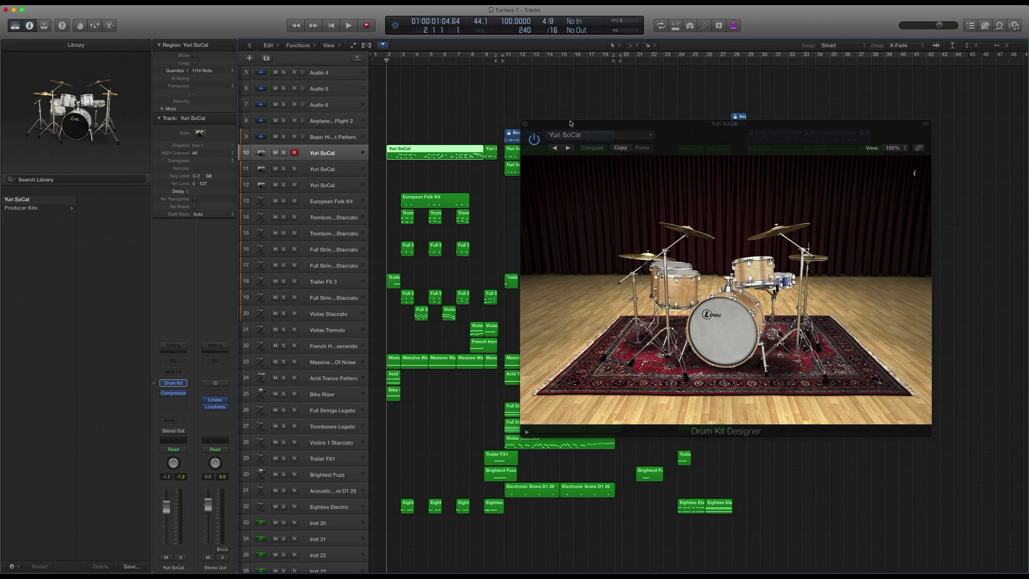
drag(571, 123, 604, 208)
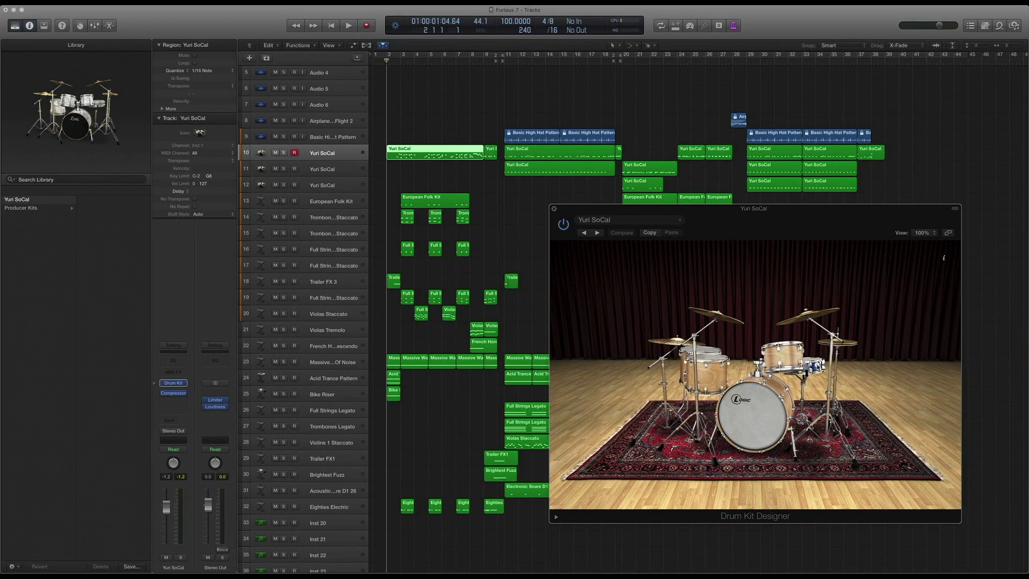
- Examine the snare, kick and tom options of the Yuri SoCal kit in Drum Kit Designer
click(814, 365)
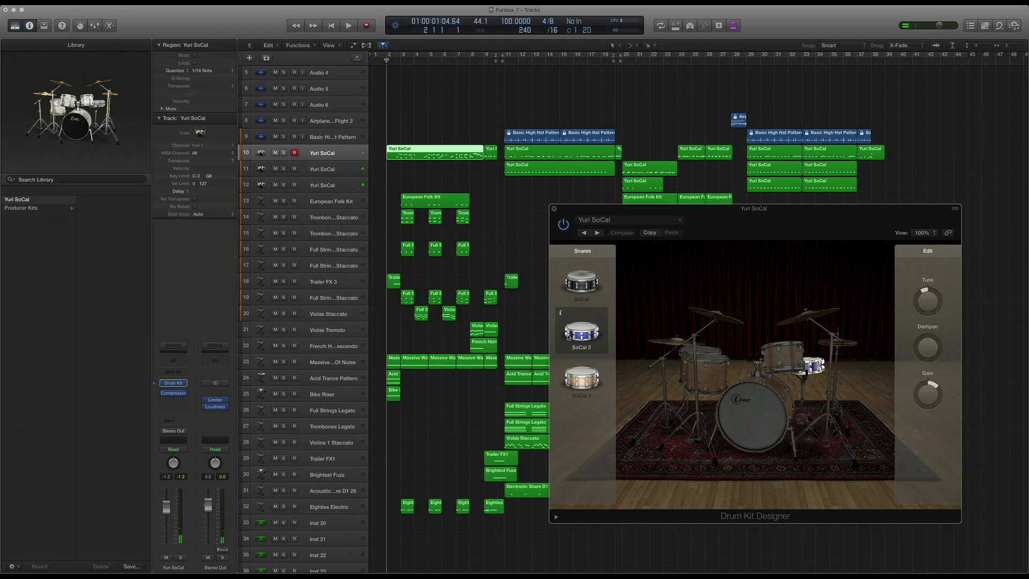
click(769, 275)
click(746, 412)
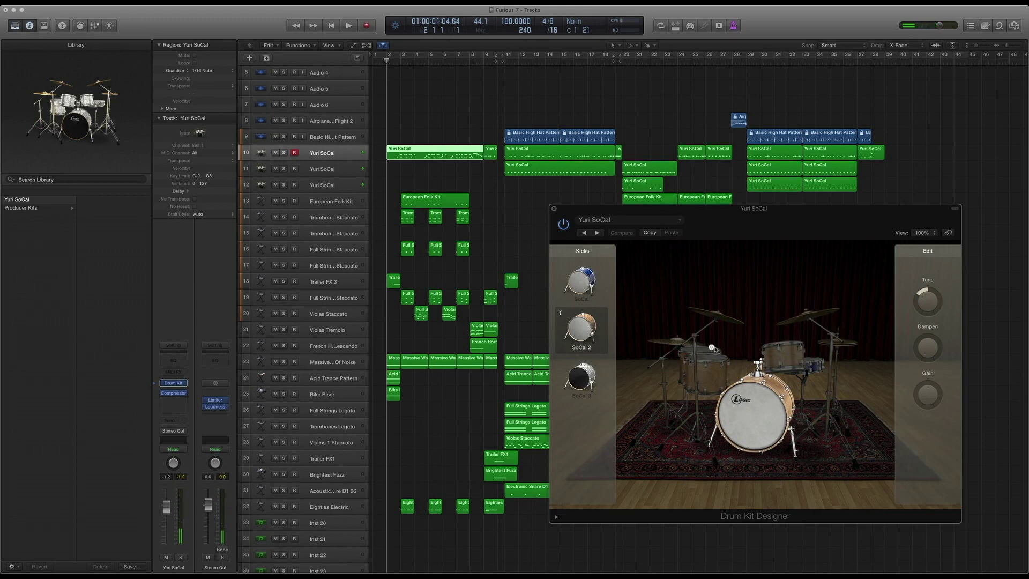
click(712, 351)
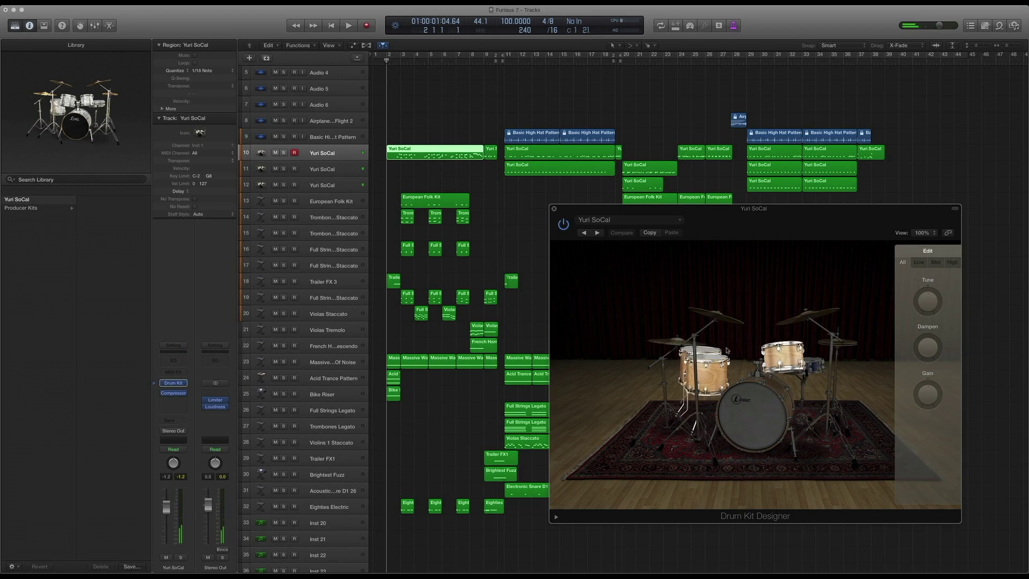
click(733, 261)
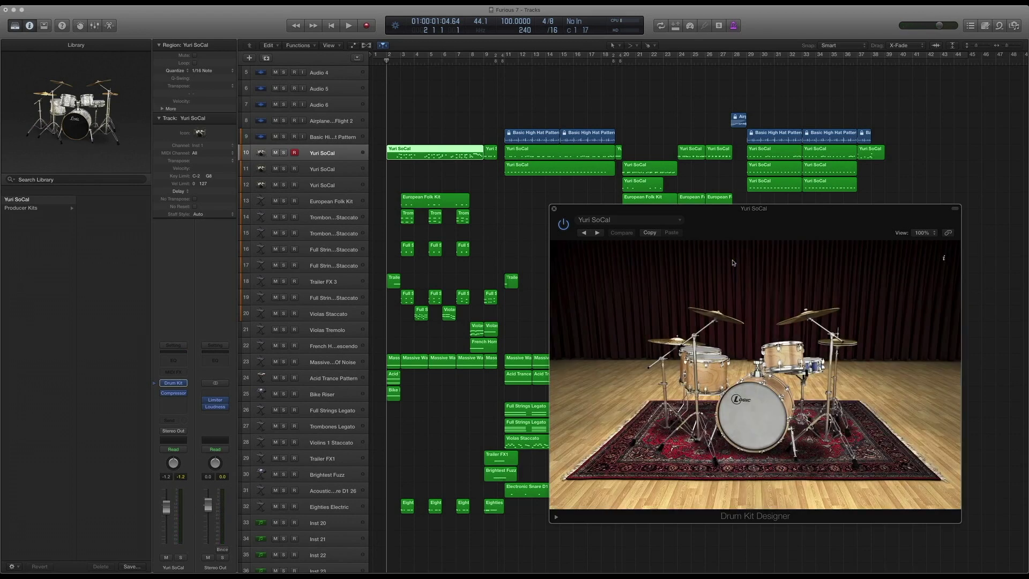
- Review the Drums presets of the Yuri SoCal track's Compressor and close both plug-in windows
click(173, 394)
click(102, 46)
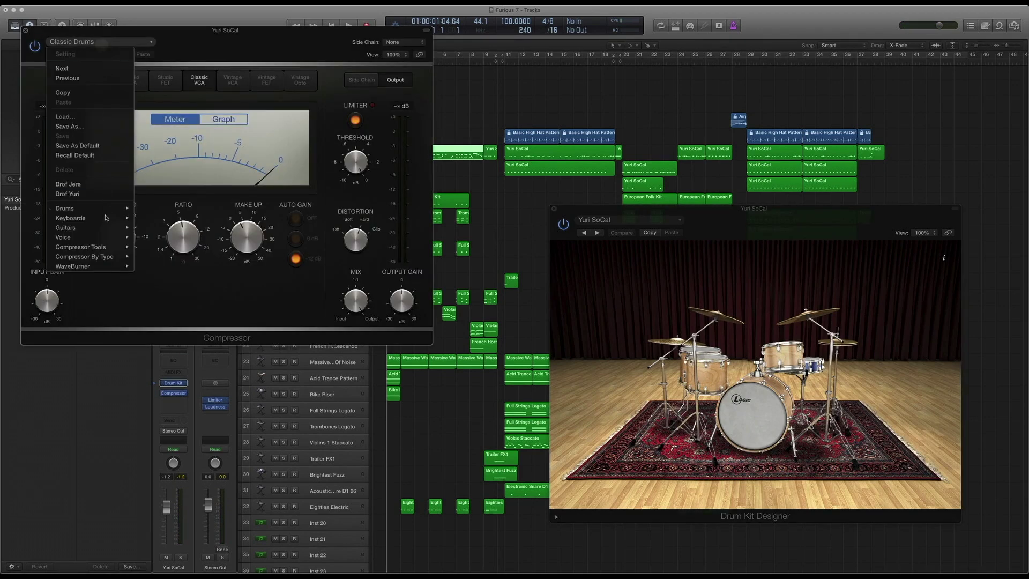
mouse_move(107, 211)
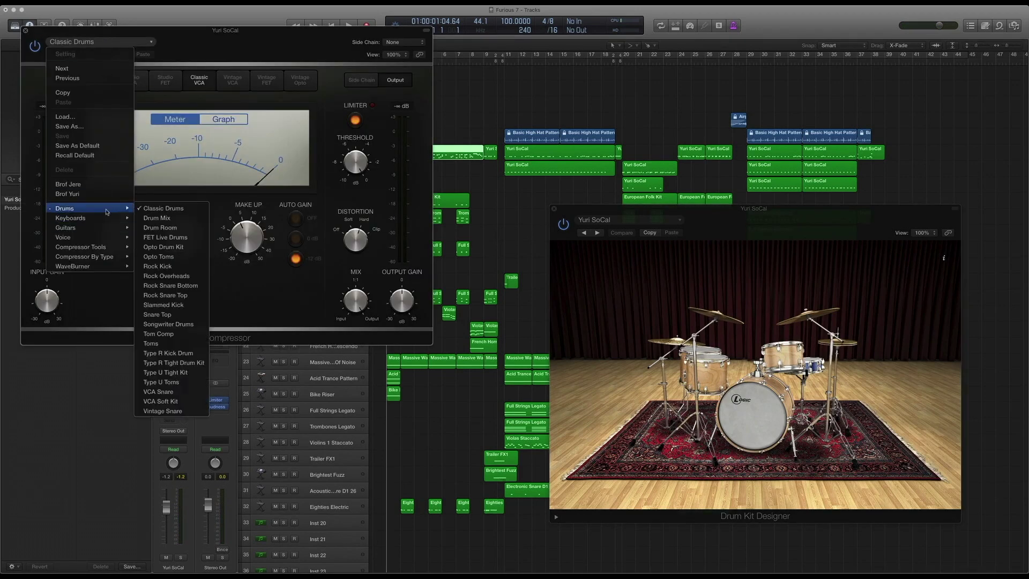
click(202, 48)
key(super+w)
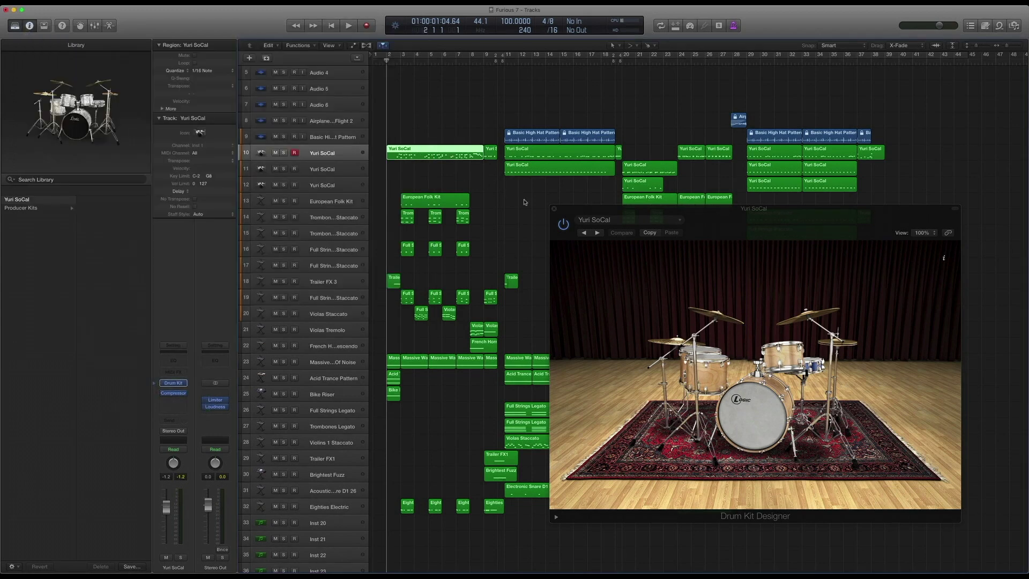
click(554, 209)
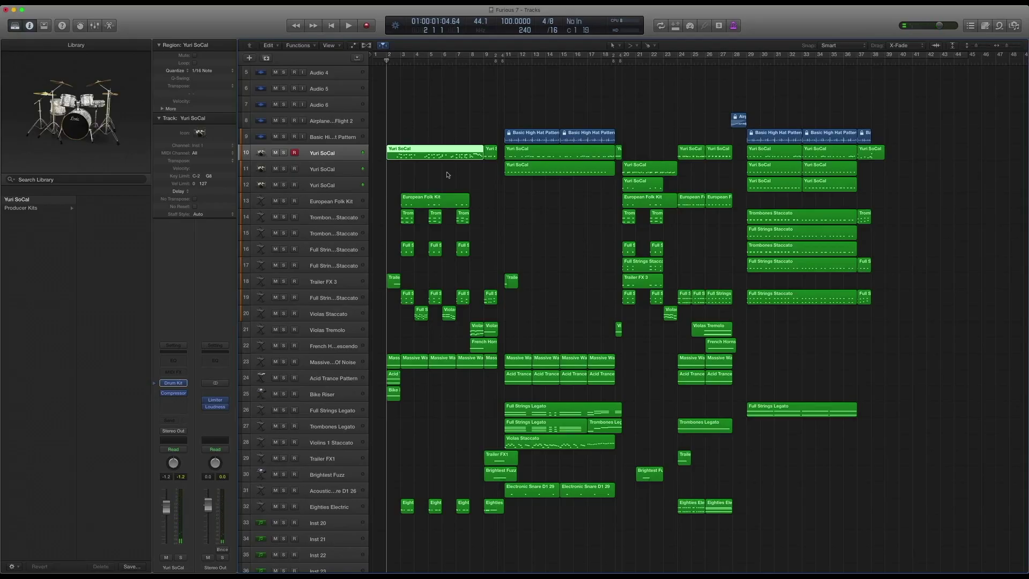
- Play the first two Yuri SoCal regions on track 10 in solo, rewind the playhead to bar 3 and turn solo off
drag(496, 173, 423, 156)
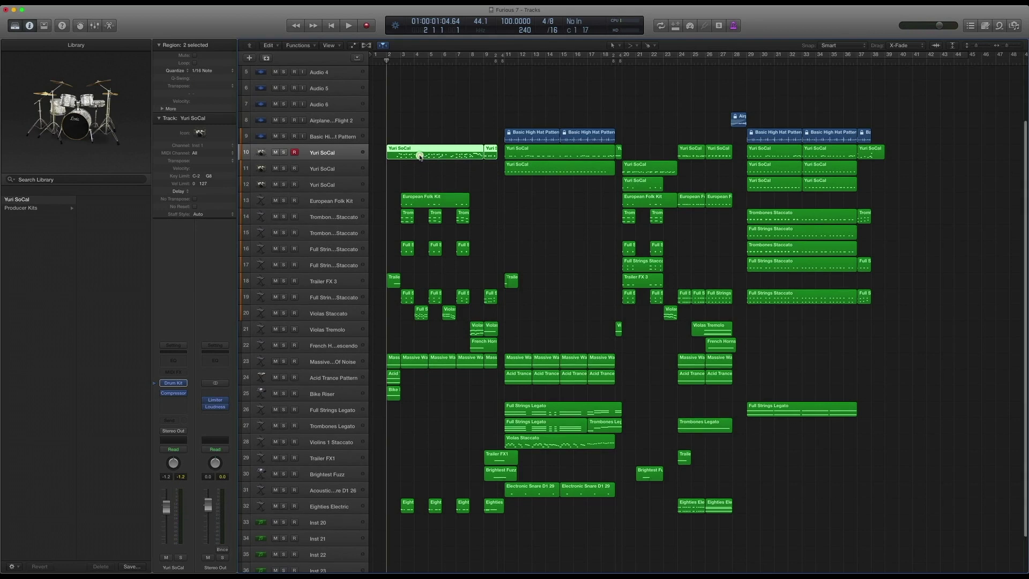
key(ctrl+s)
key(space)
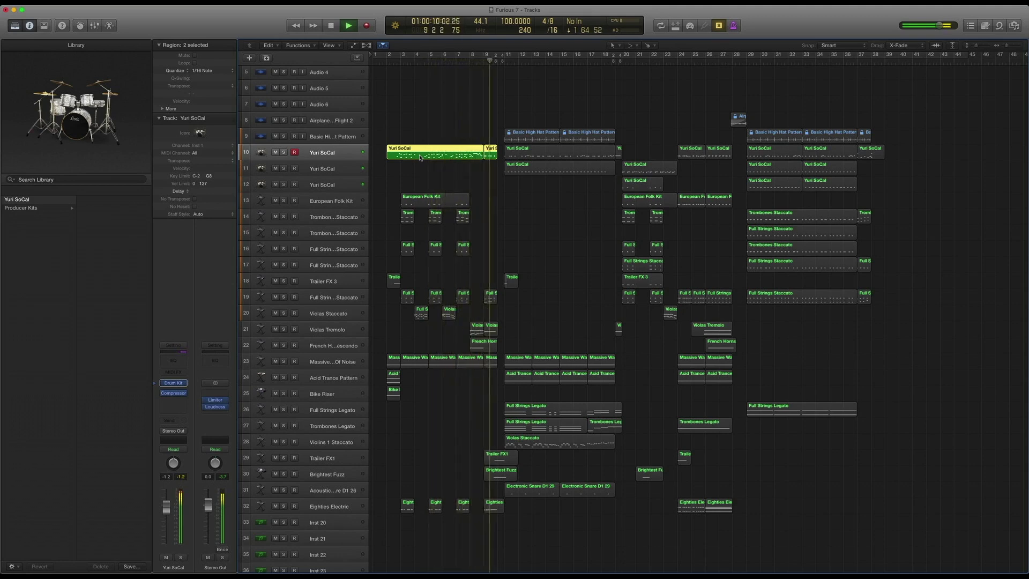
key(space)
key(comma)
key(comma)
key(comma)
key(comma)
key(comma)
key(comma)
key(comma)
key(comma)
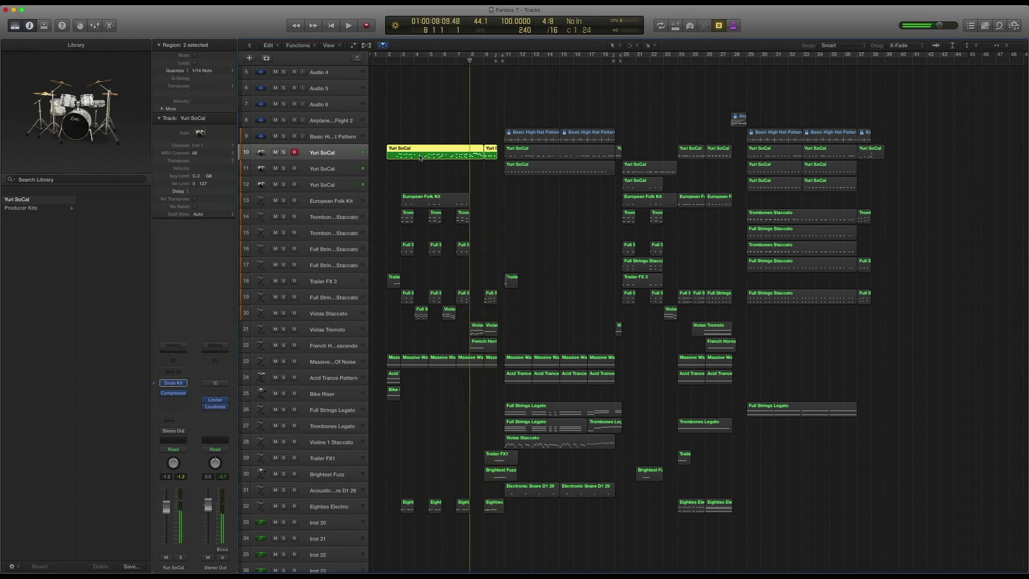
key(super+a)
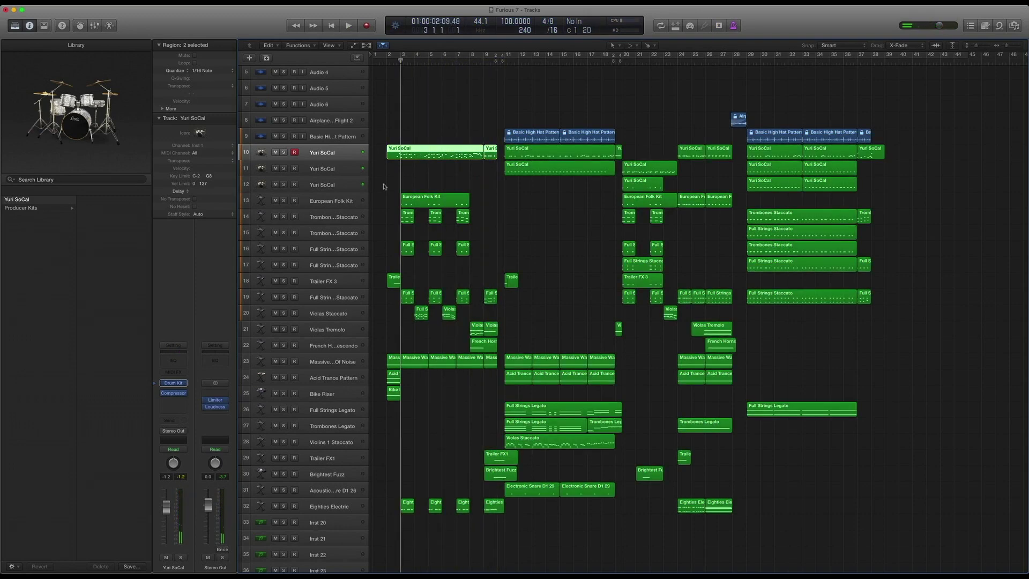
- Select the European Folk Kit track, play the arrangement from bar 3 and return the playhead to bar 3
scroll(384, 186, down, 1)
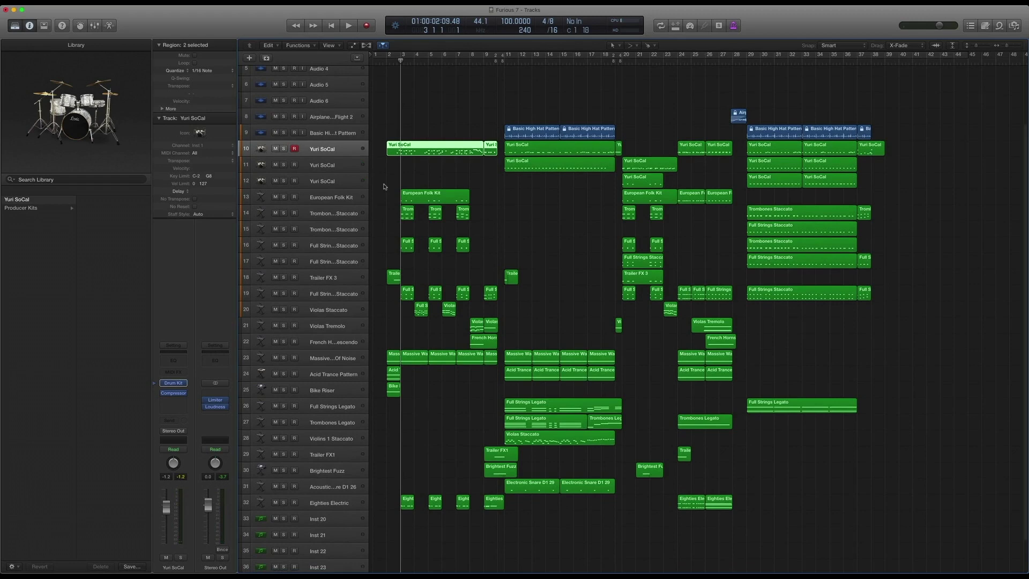
scroll(471, 173, down, 1)
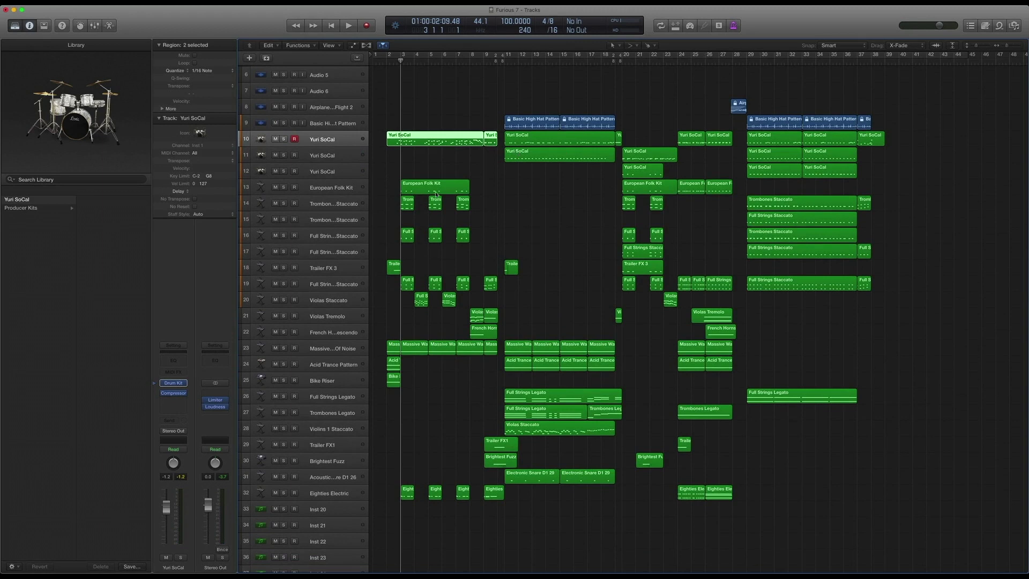
click(317, 192)
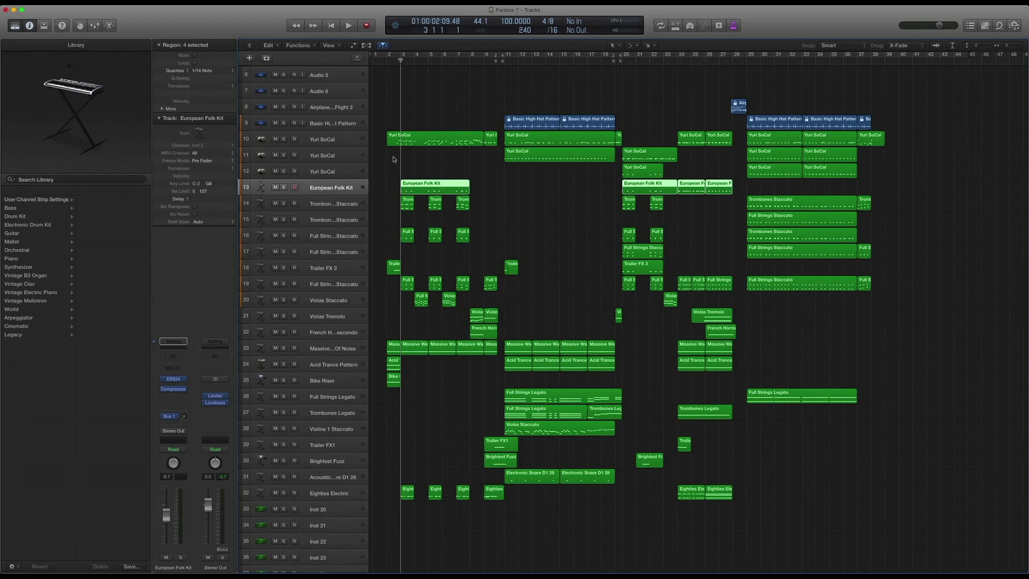
key(space)
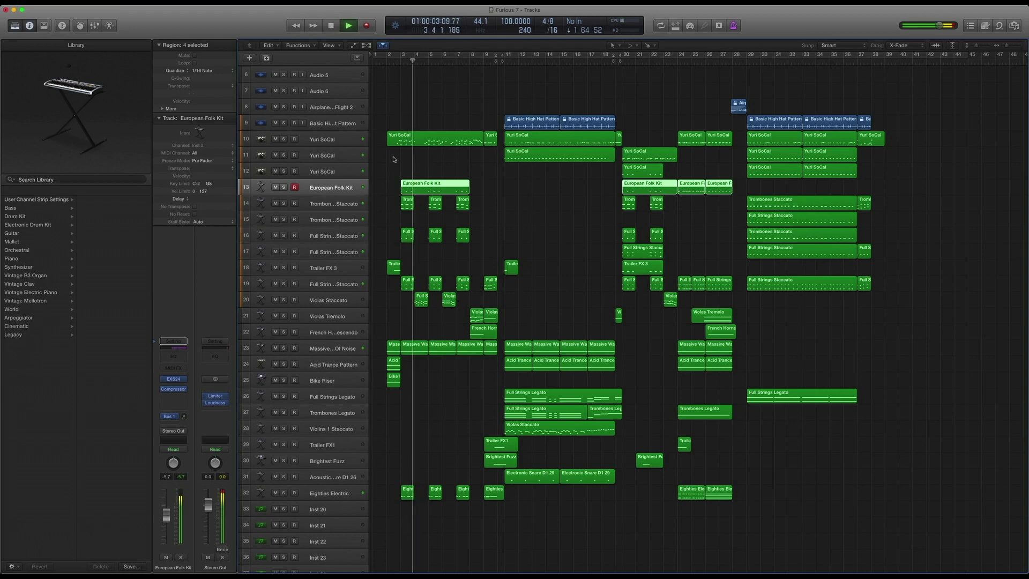
key(space)
key(comma)
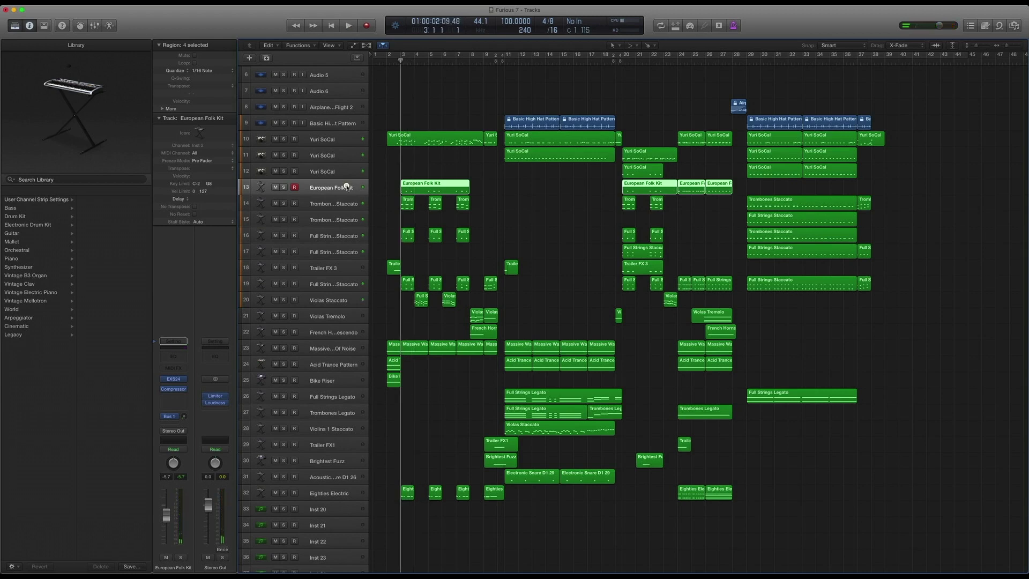
- Show the European Folk Kit's EXS24 patch in the library and play the track's regions in solo from bar 3
click(390, 175)
click(350, 186)
click(156, 381)
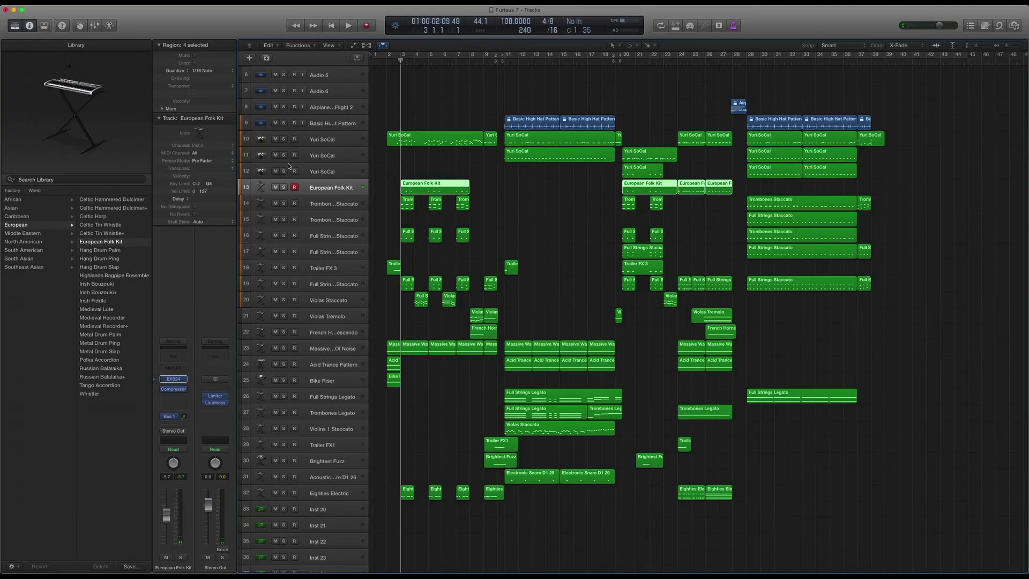
key(ctrl+s)
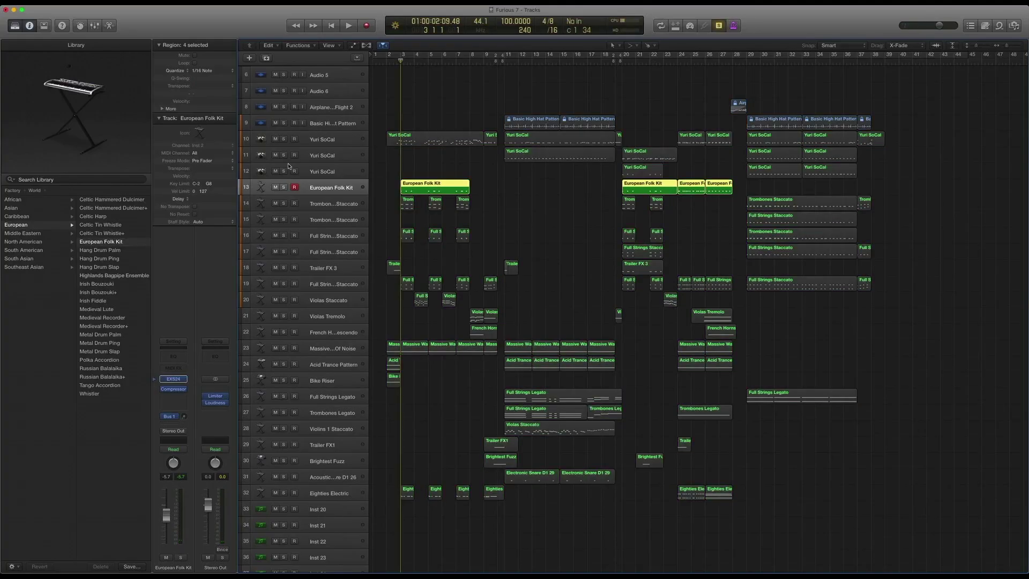
key(space)
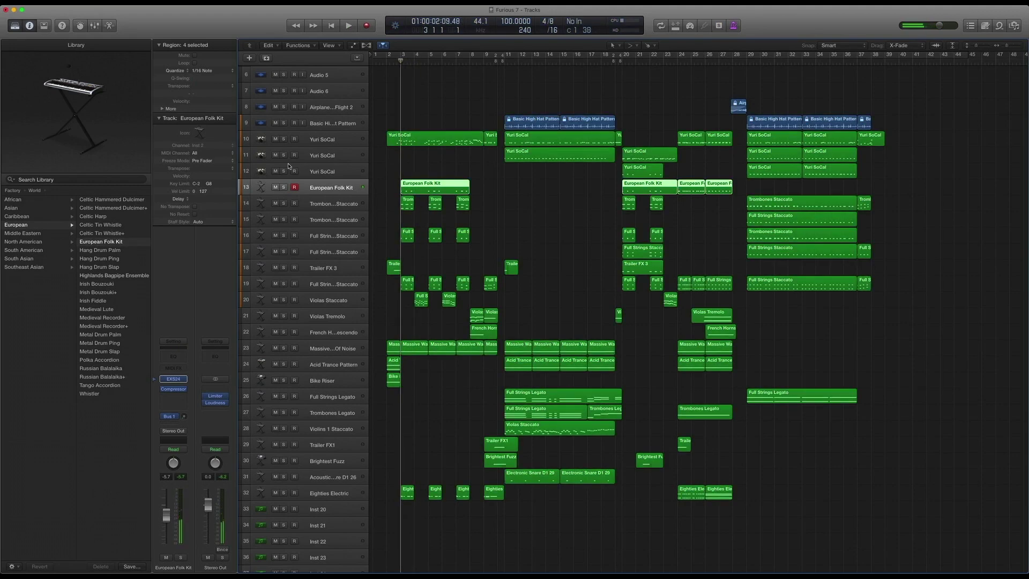
- Play the first Yuri SoCal and first European Folk Kit regions together in solo from bar 3, and turn solo off
drag(483, 188, 411, 141)
key(ctrl+s)
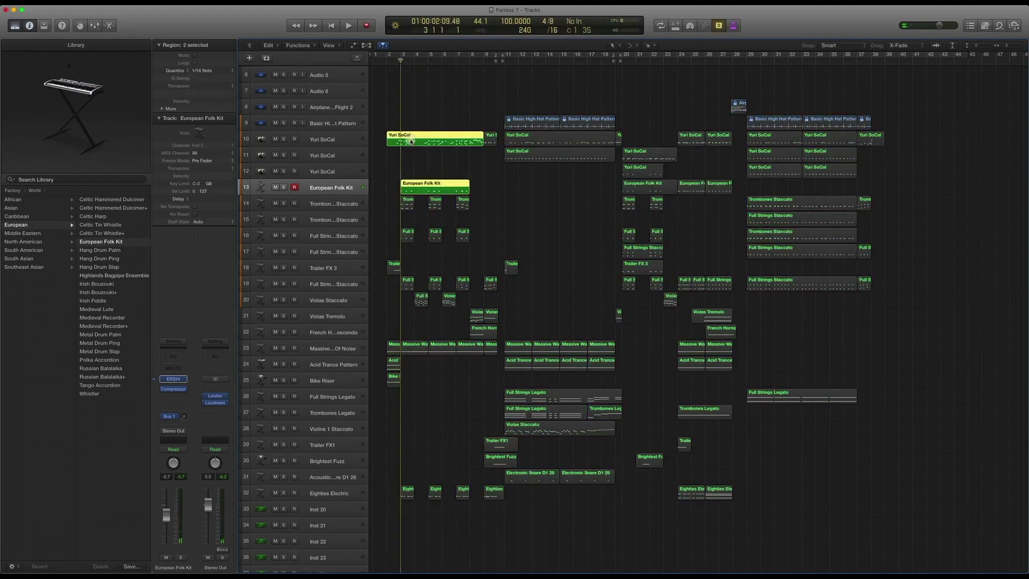
key(space)
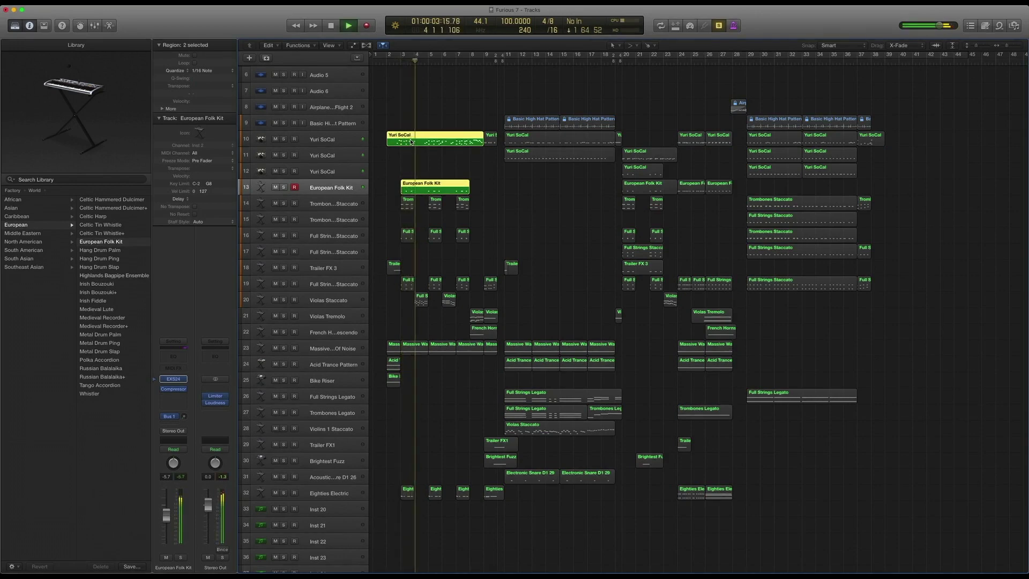
key(space)
key(ctrl+s)
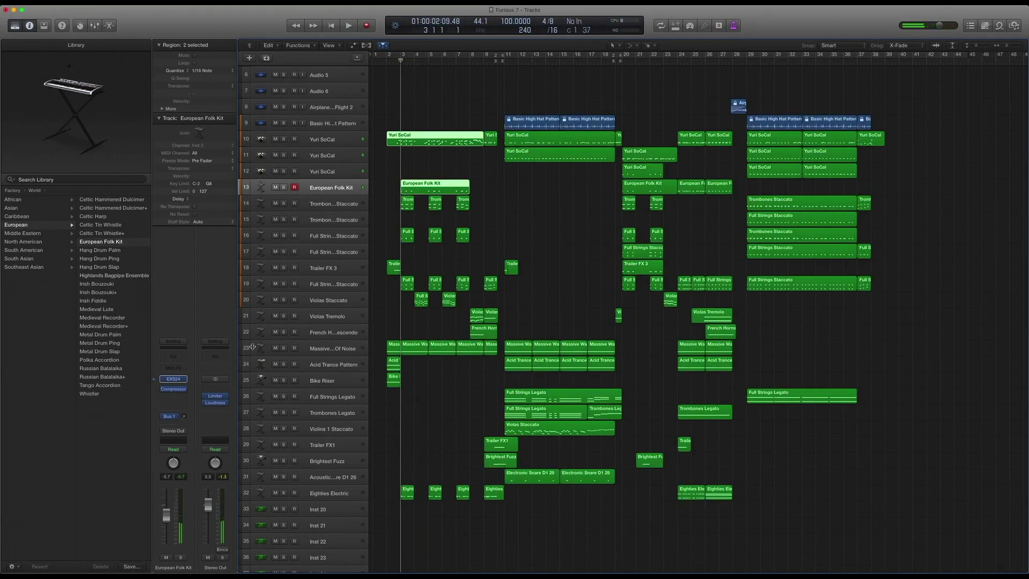
- Show the European Folk Kit's Compressor with its Opto Toms setting among the Drums presets, and close the plug-in
click(172, 390)
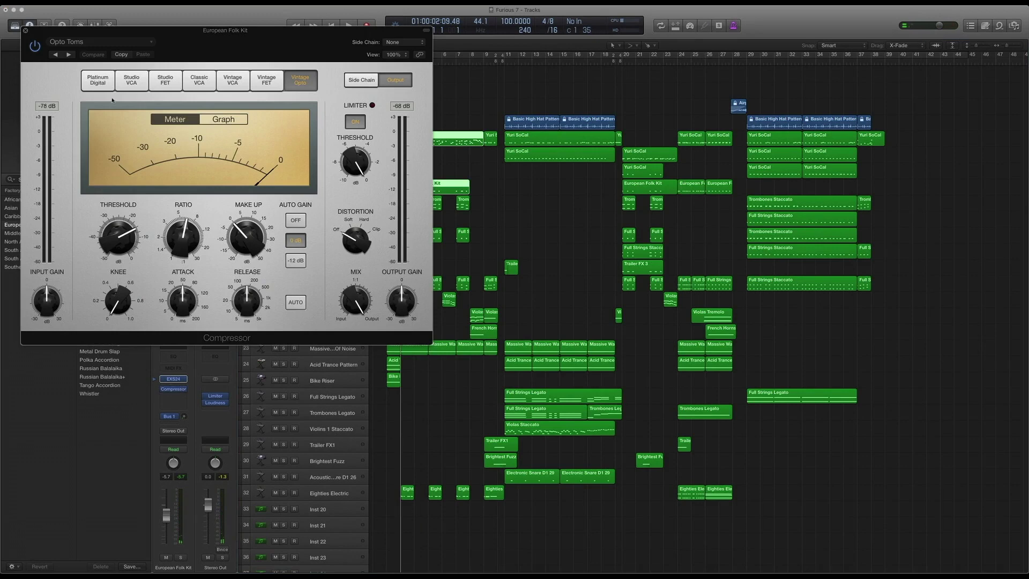
click(86, 43)
mouse_move(107, 209)
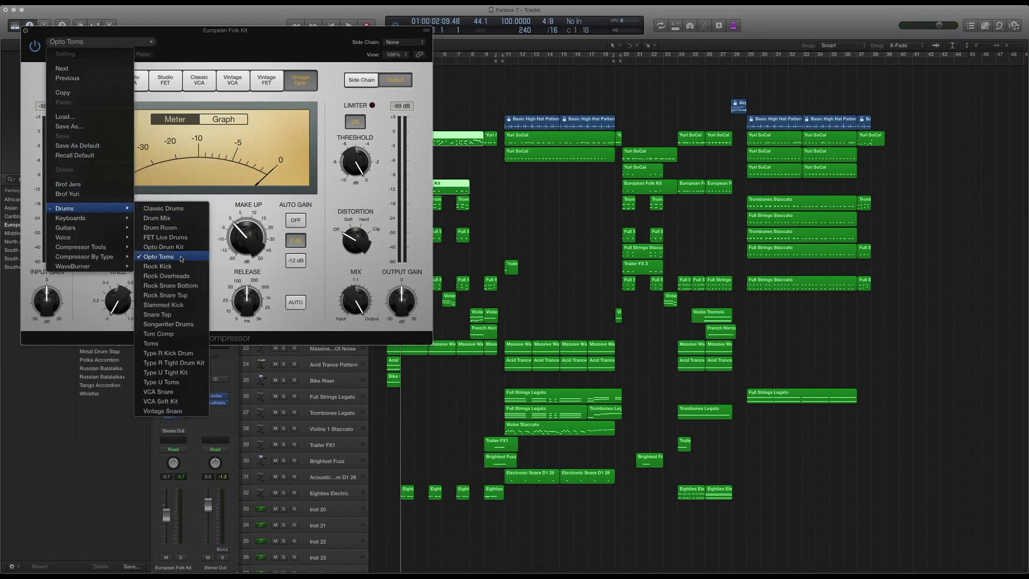
click(37, 34)
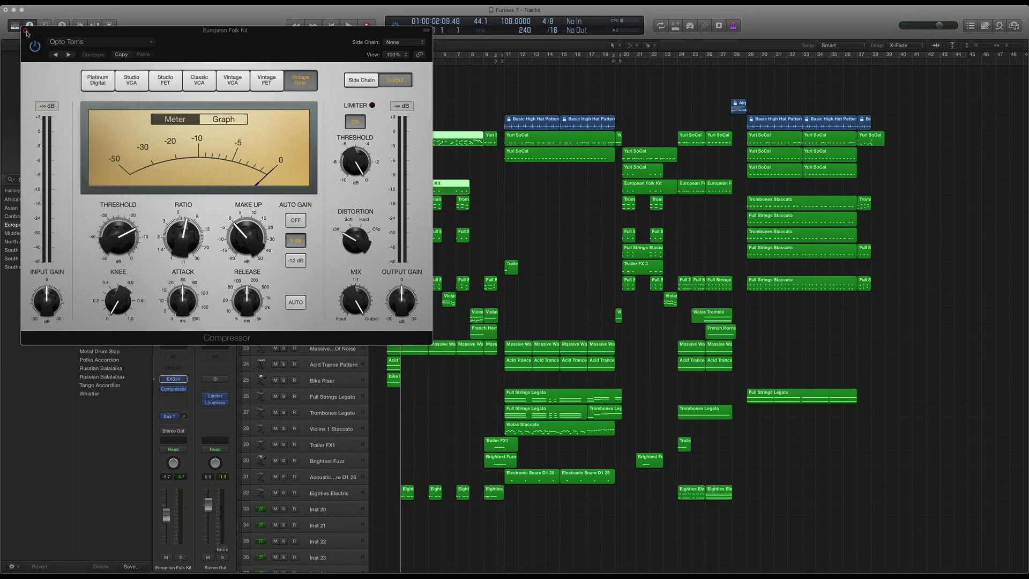
click(26, 31)
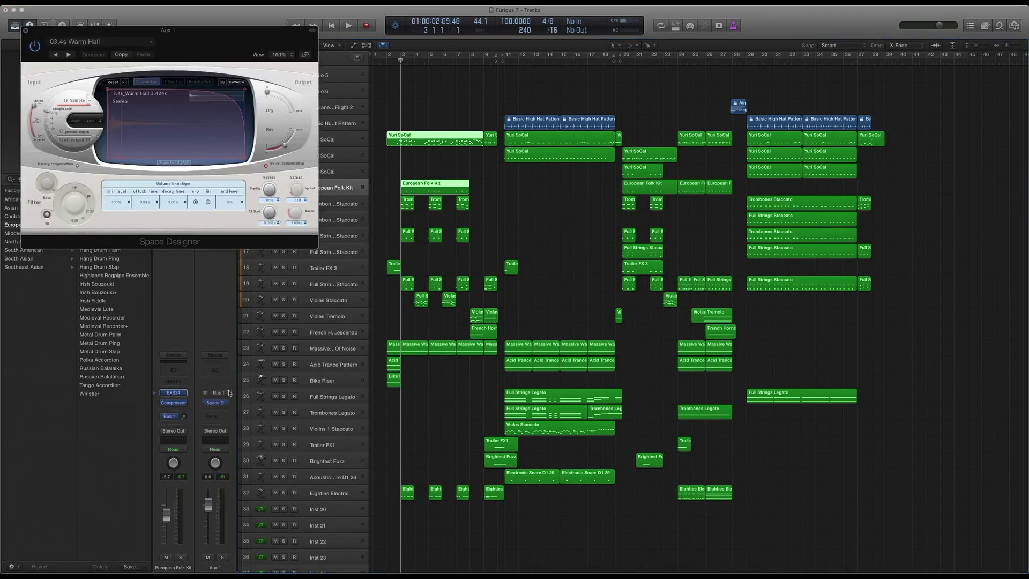
- Show the Aux 1 Space Designer's 03.4s Warm Hall preset under Large Spaces, Halls, and close the plug-in
click(111, 45)
mouse_move(103, 187)
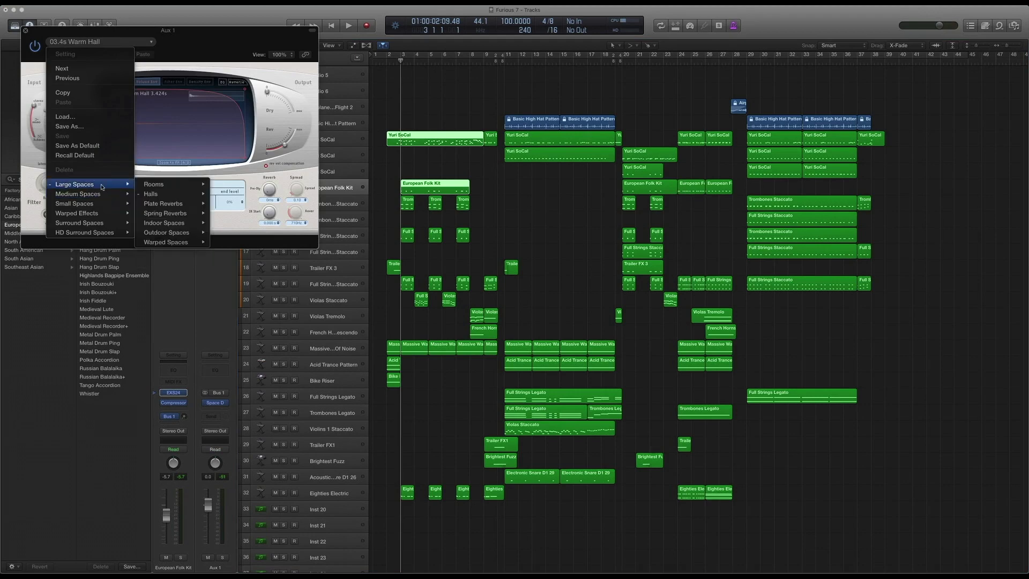
mouse_move(156, 196)
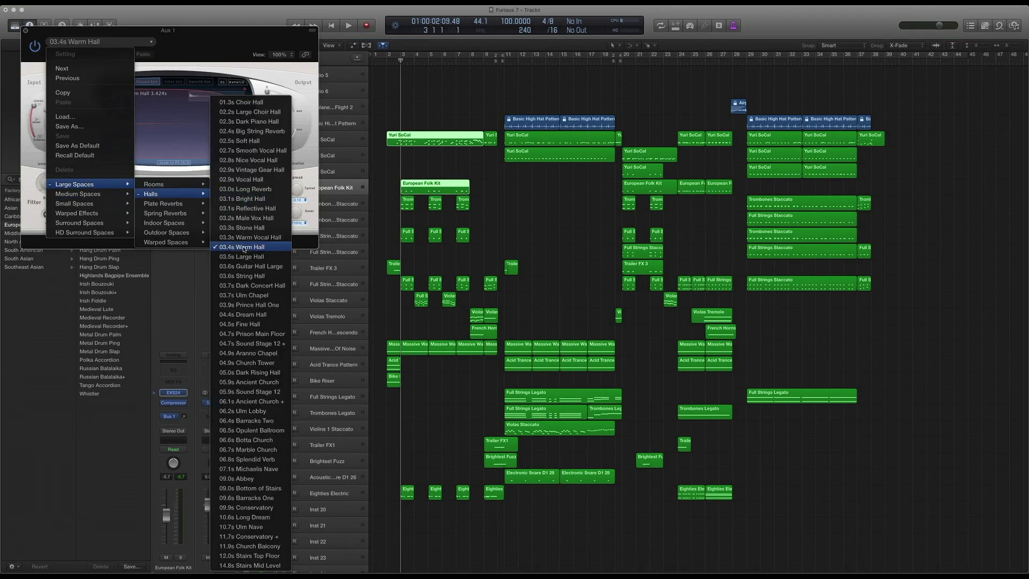
click(24, 31)
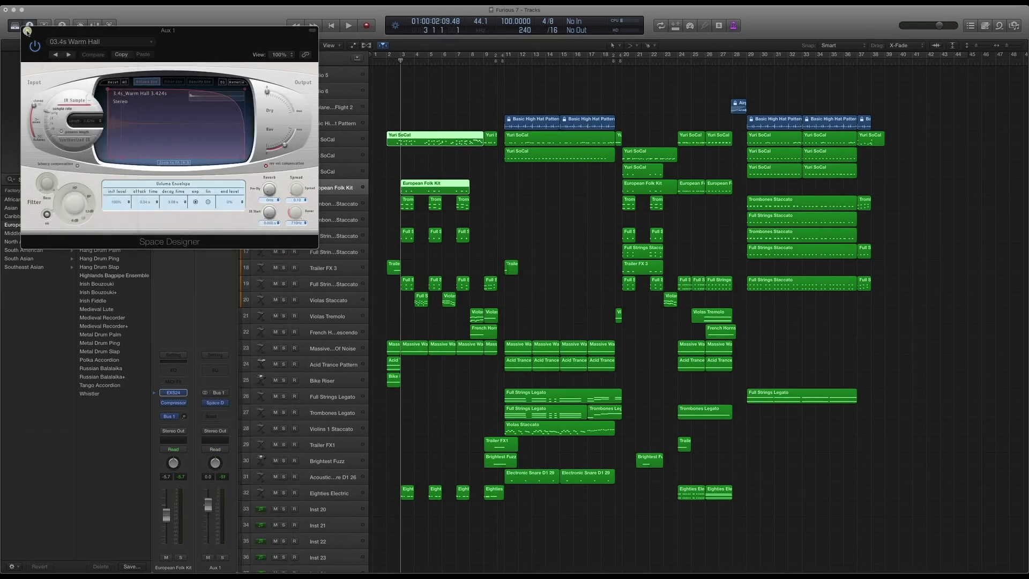
click(25, 31)
- Select the Trombones Staccato track 14 and show its EXS24 patch in the library's Orchestral Brass category
click(333, 207)
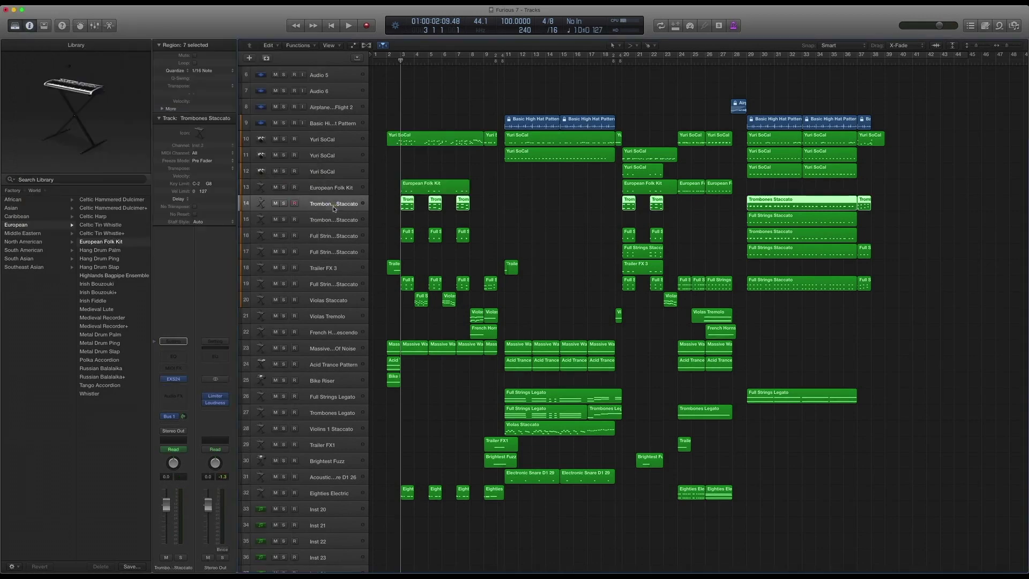
click(157, 380)
scroll(62, 278, left, 5)
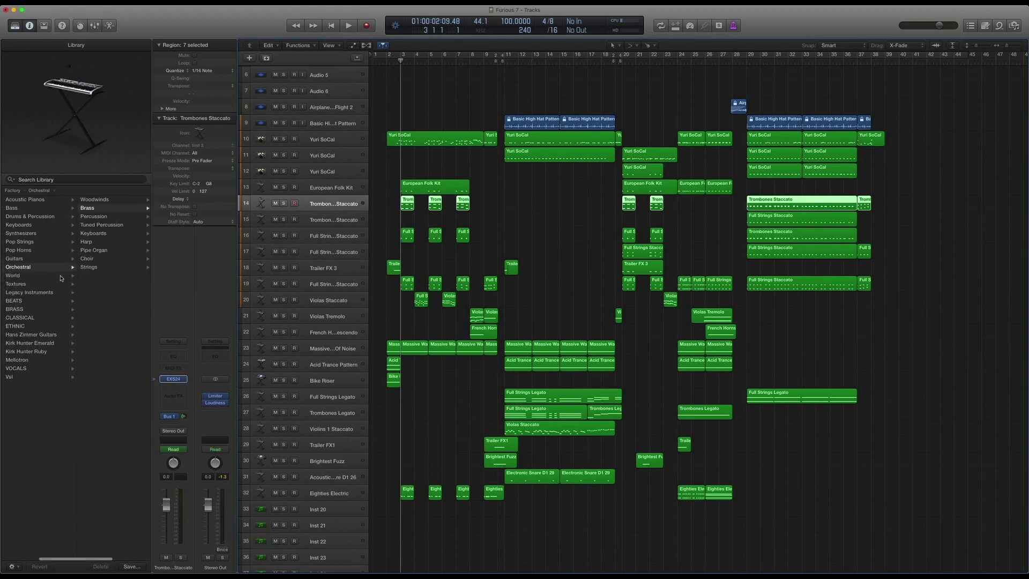
scroll(108, 221, right, 5)
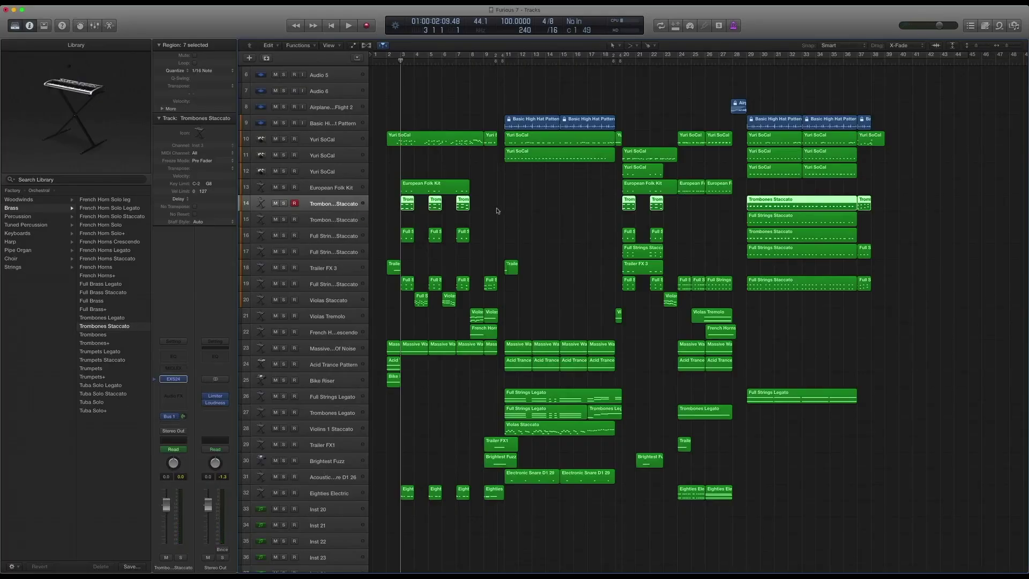
- Open track 14's first three Trombones Staccato regions in the Piano Roll, play them in solo from bar 3 and turn solo off
drag(498, 210, 401, 207)
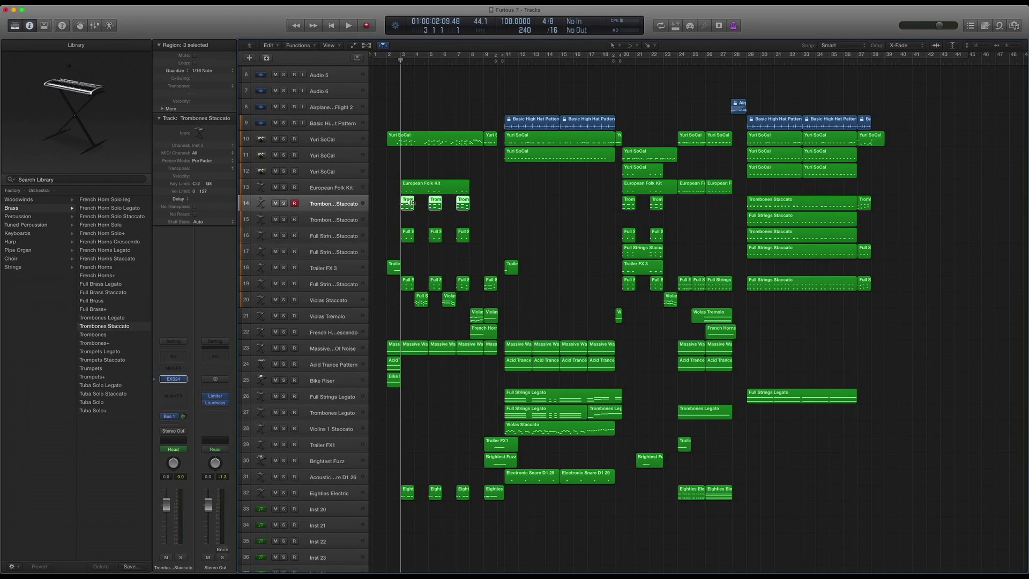
double_click(410, 203)
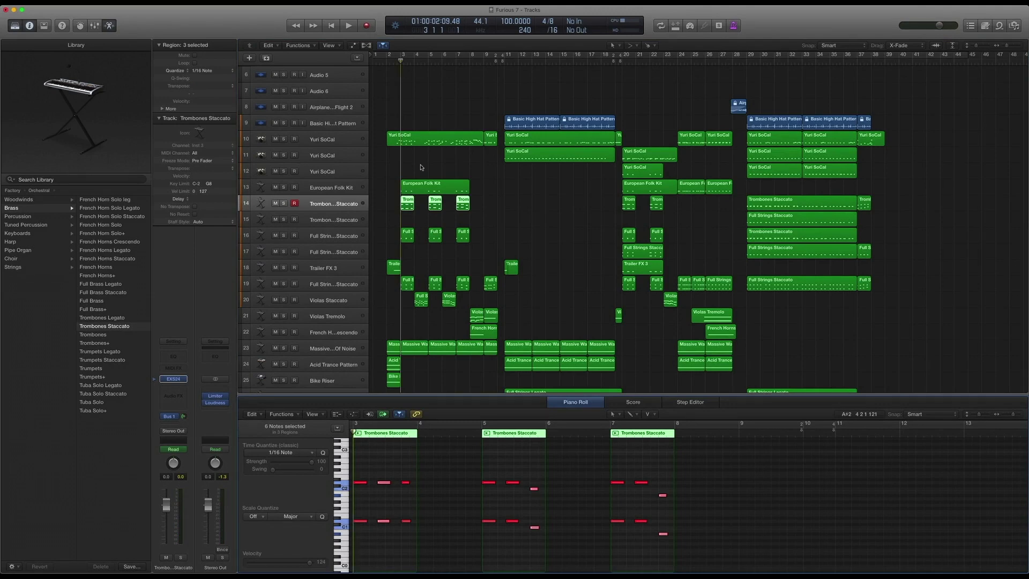
key(ctrl+s)
key(space)
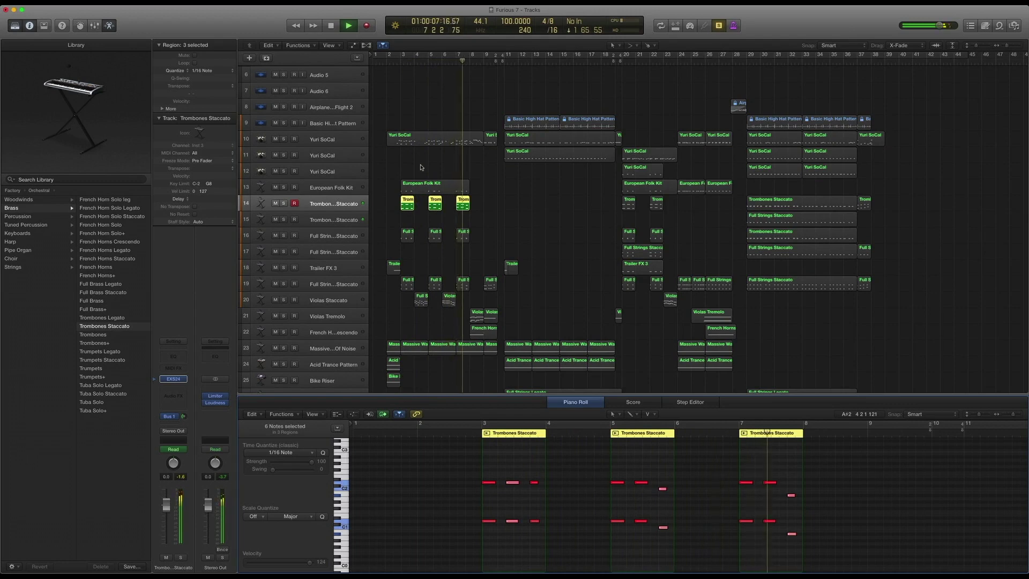
key(space)
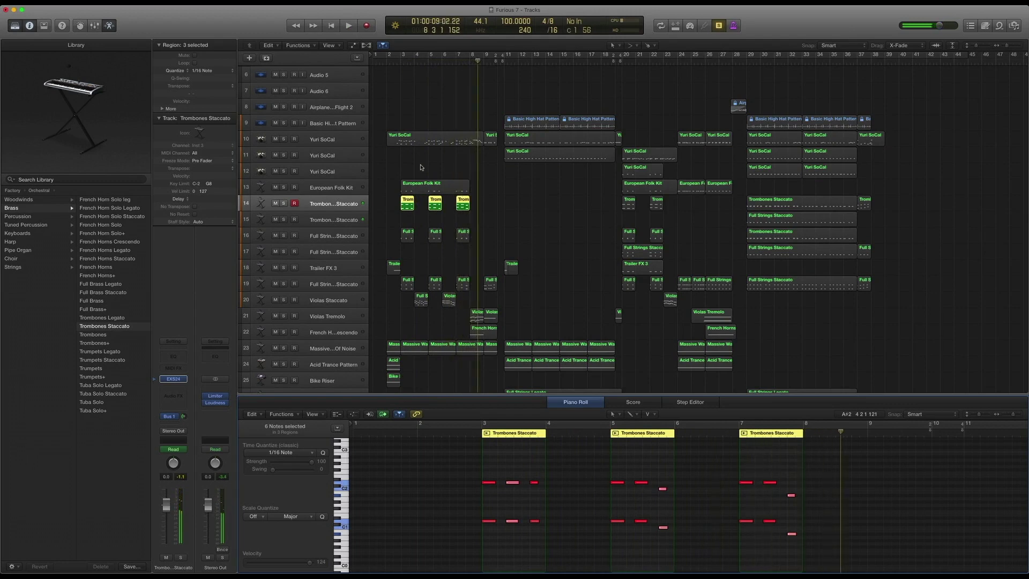
key(ctrl+s)
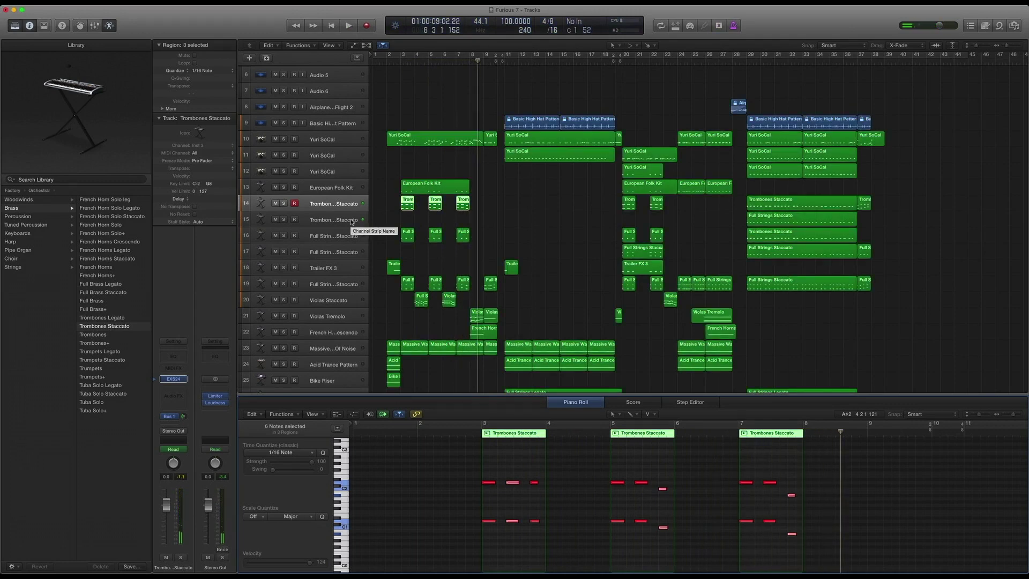
- Show the library patch of Full Strings Staccato track 16 and play its first three regions in solo from bar 3
click(335, 236)
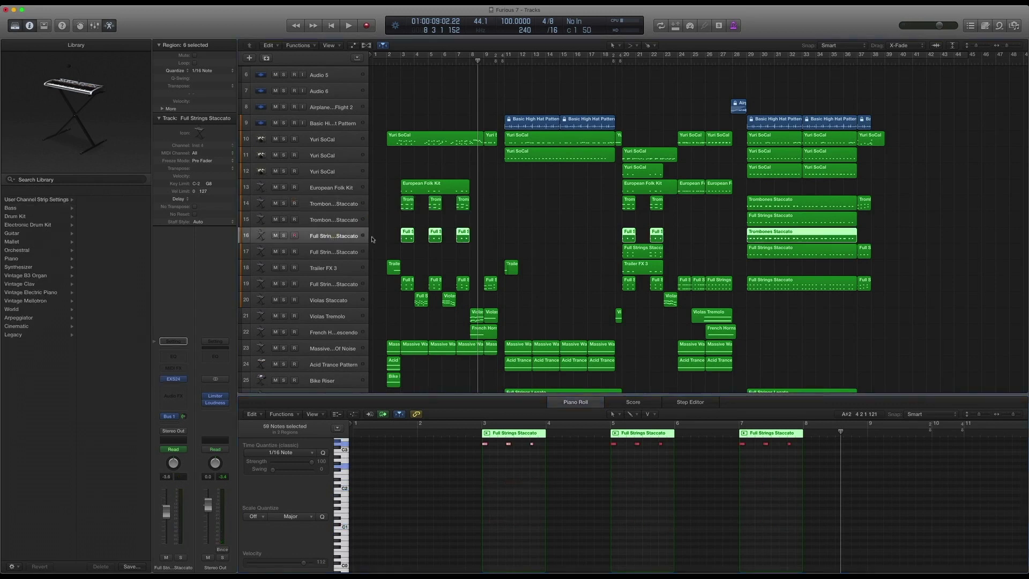
click(164, 384)
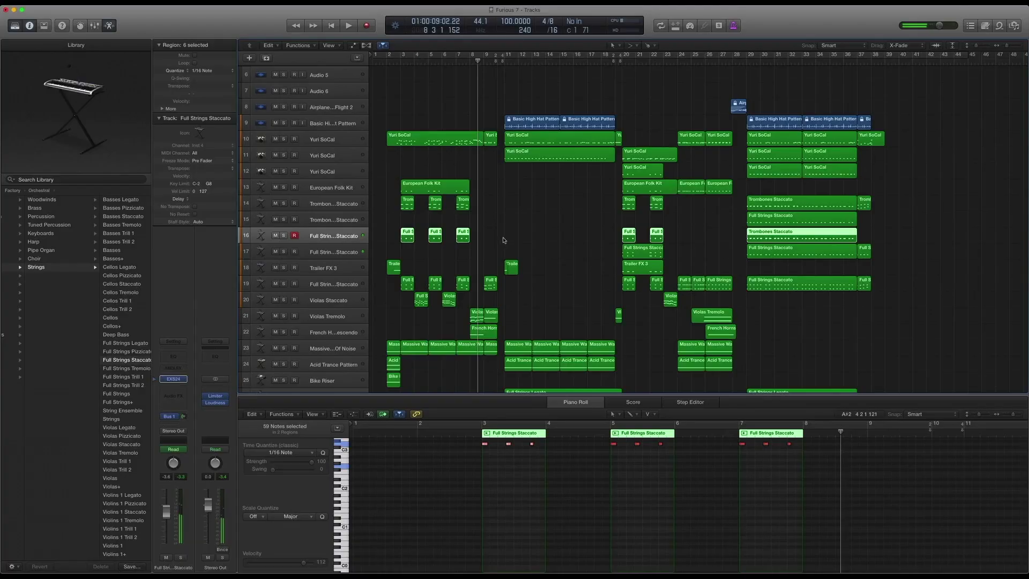
click(407, 237)
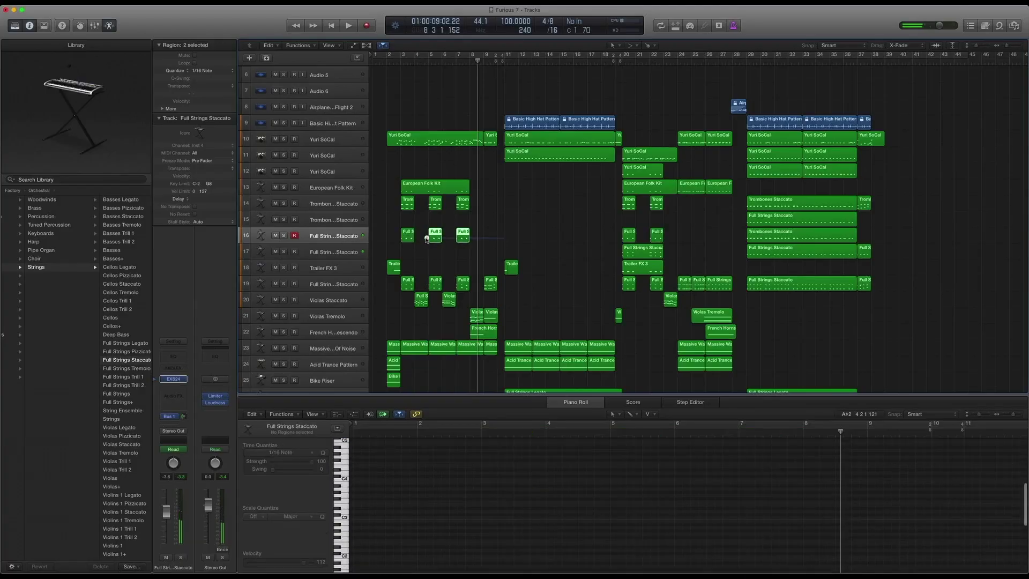
scroll(418, 219, down, 1)
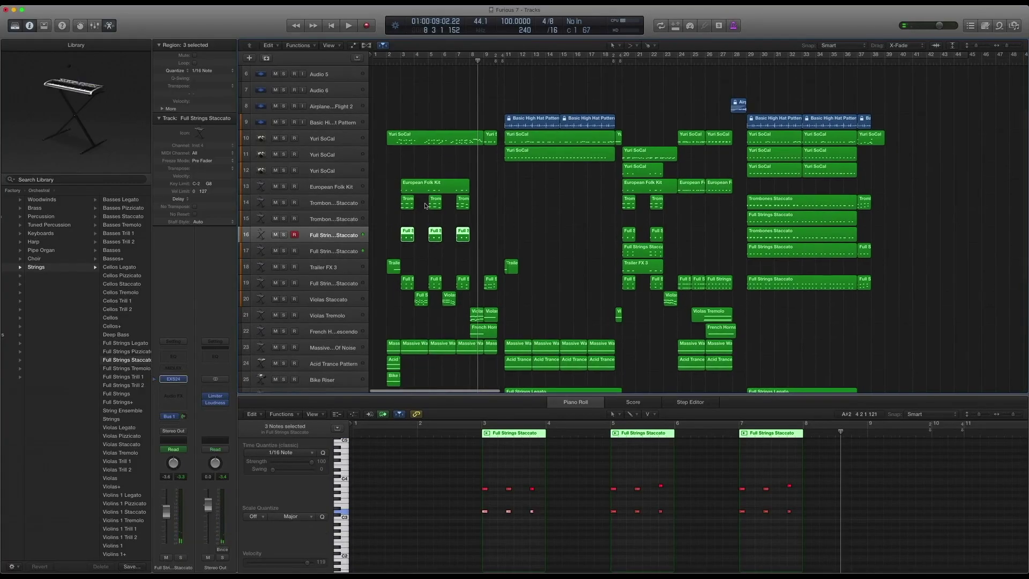
key(ctrl+s)
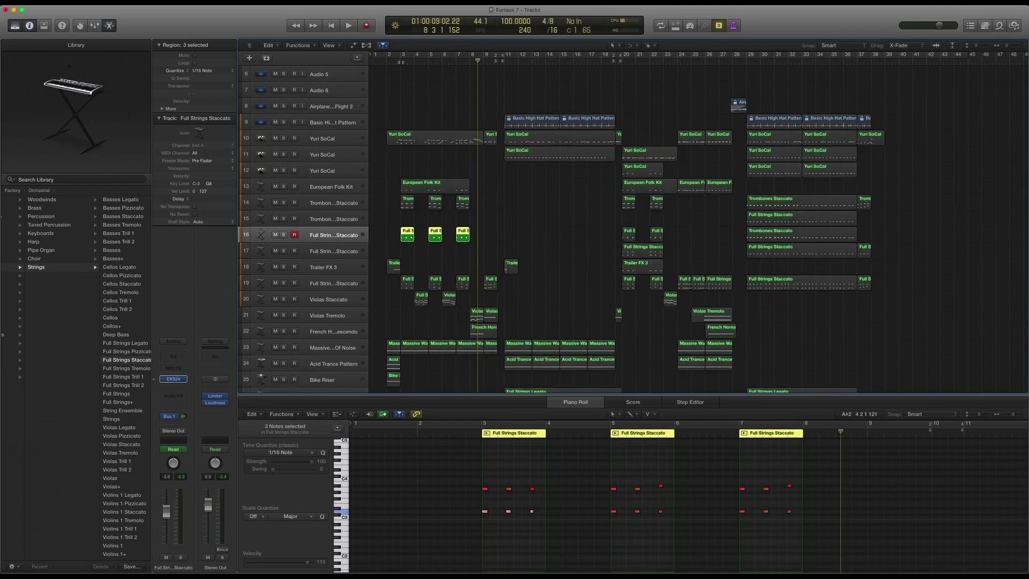
key(shift+space)
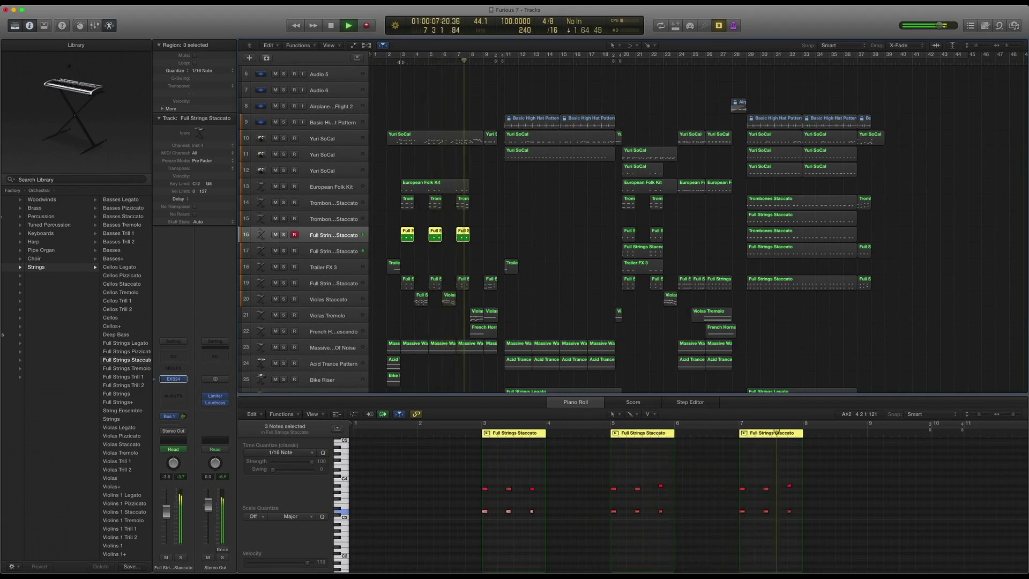
key(space)
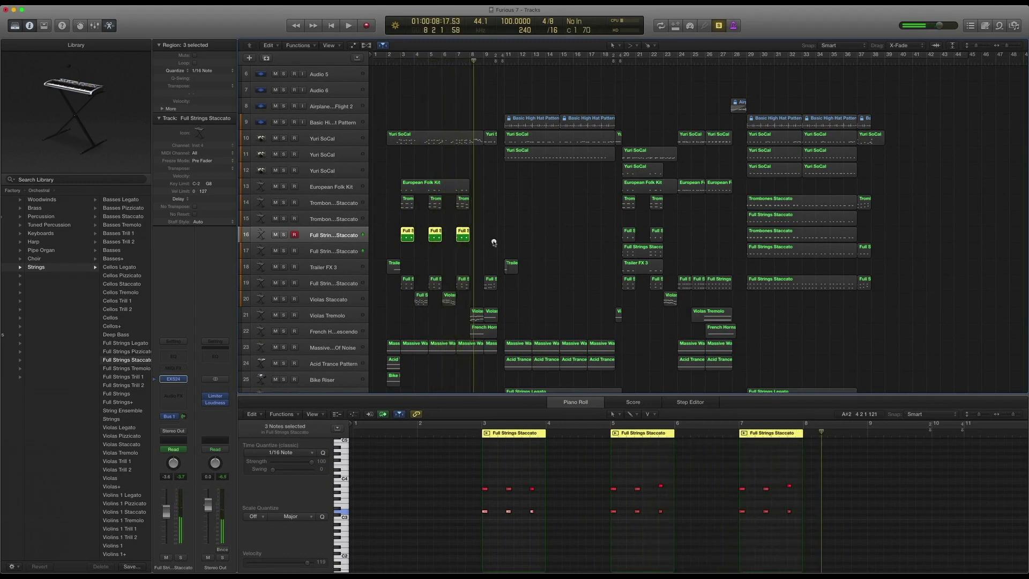
- Play the first three regions of tracks 14 and 16 together in solo from bar 3, and turn solo off
drag(494, 242, 389, 203)
click(399, 61)
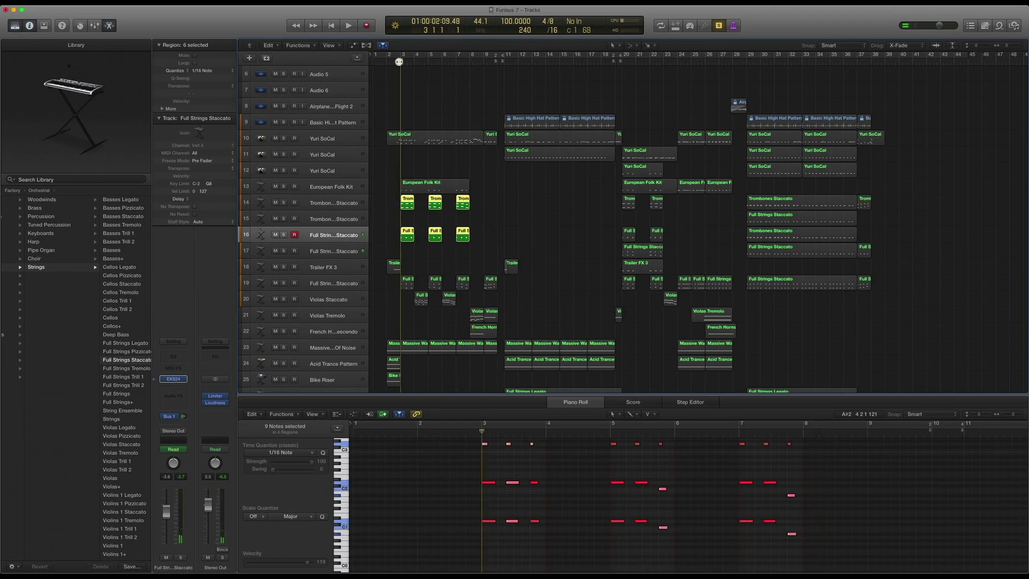
key(space)
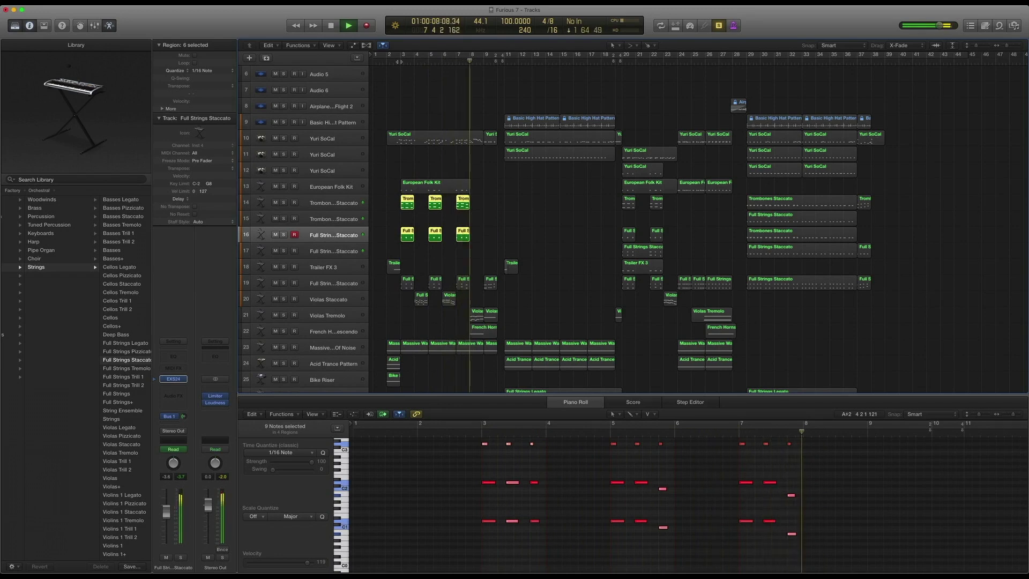
key(space)
scroll(354, 252, up, 1)
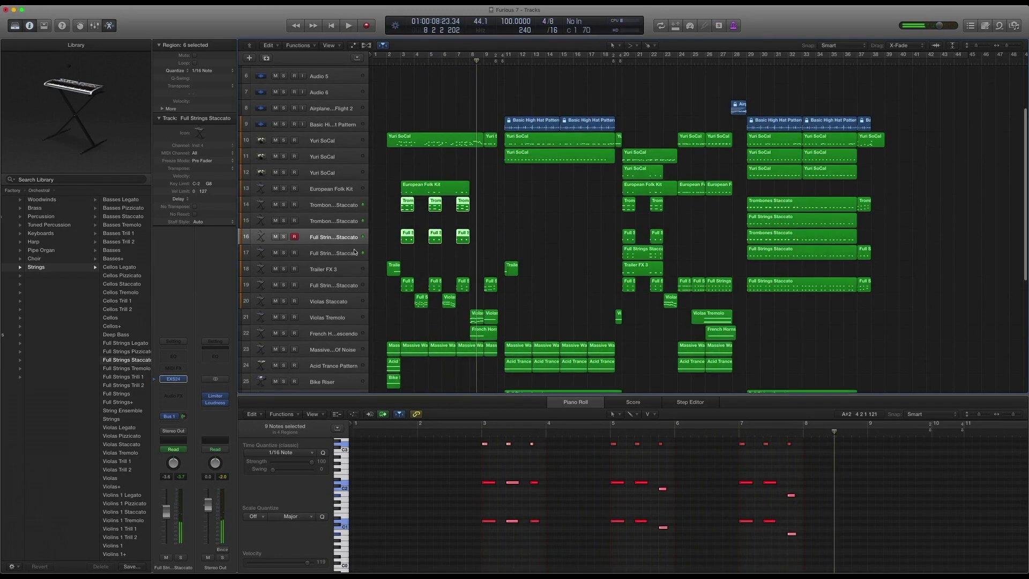
- Select the Full Strings Staccato track 19, play its first three regions in solo from bar 3 and turn solo off
click(345, 288)
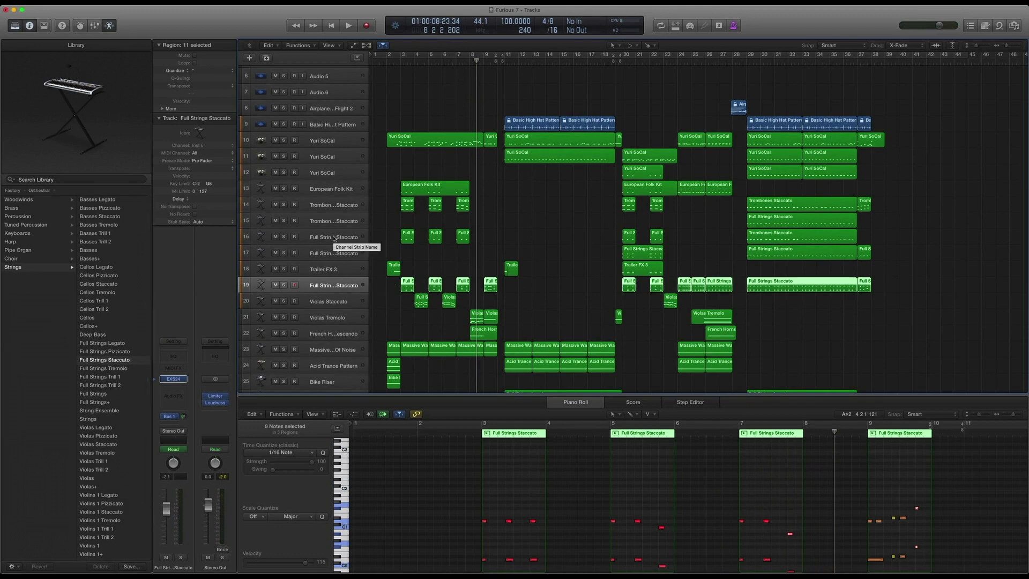
drag(477, 284, 396, 282)
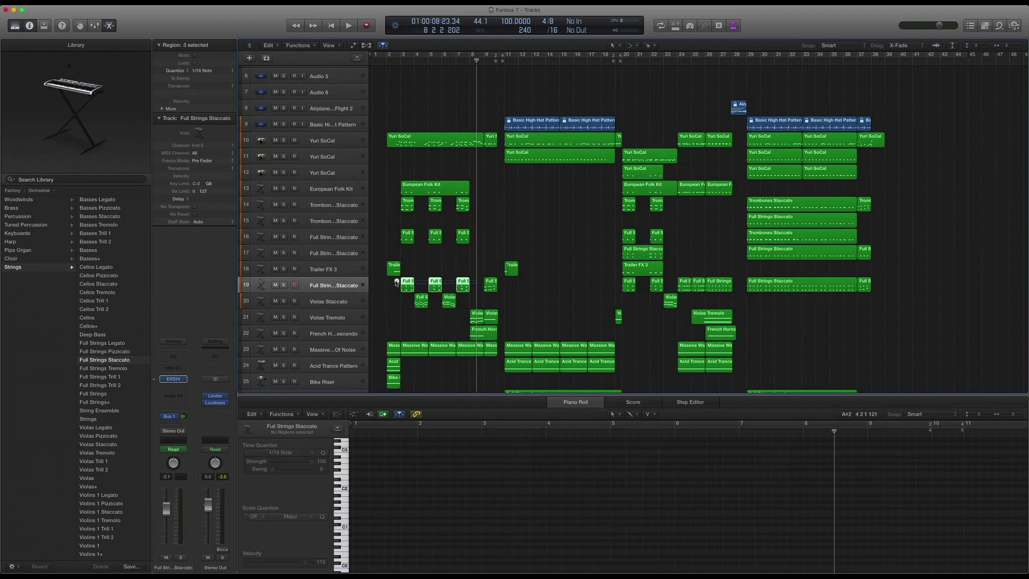
key(ctrl+s)
key(comma)
key(comma)
key(comma)
key(comma)
key(comma)
key(comma)
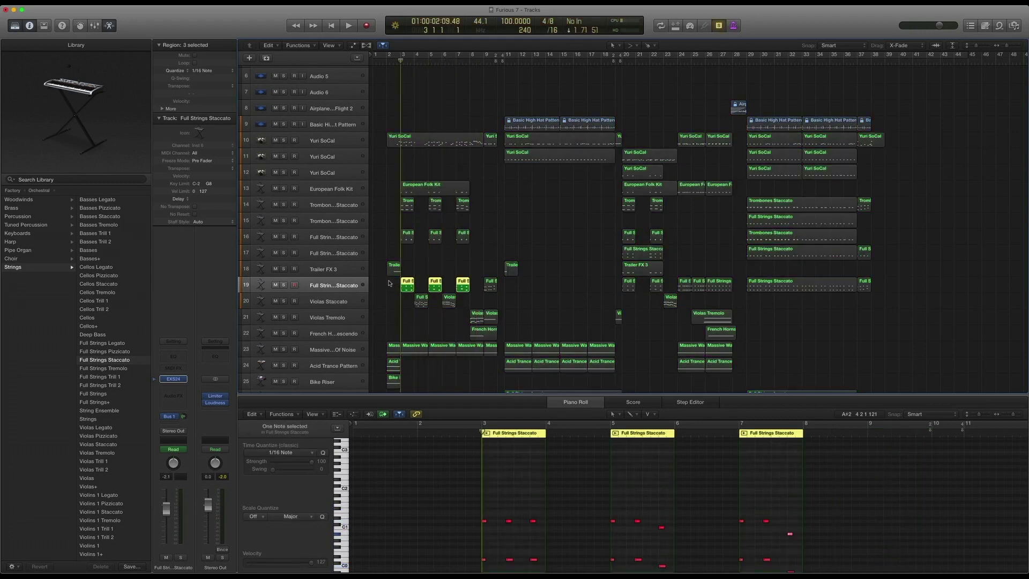
key(space)
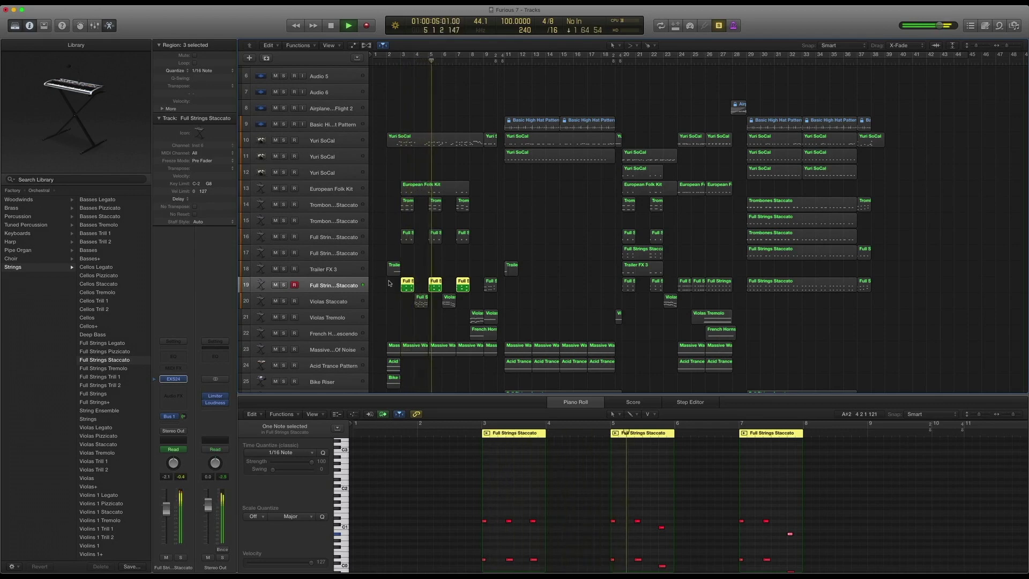
key(space)
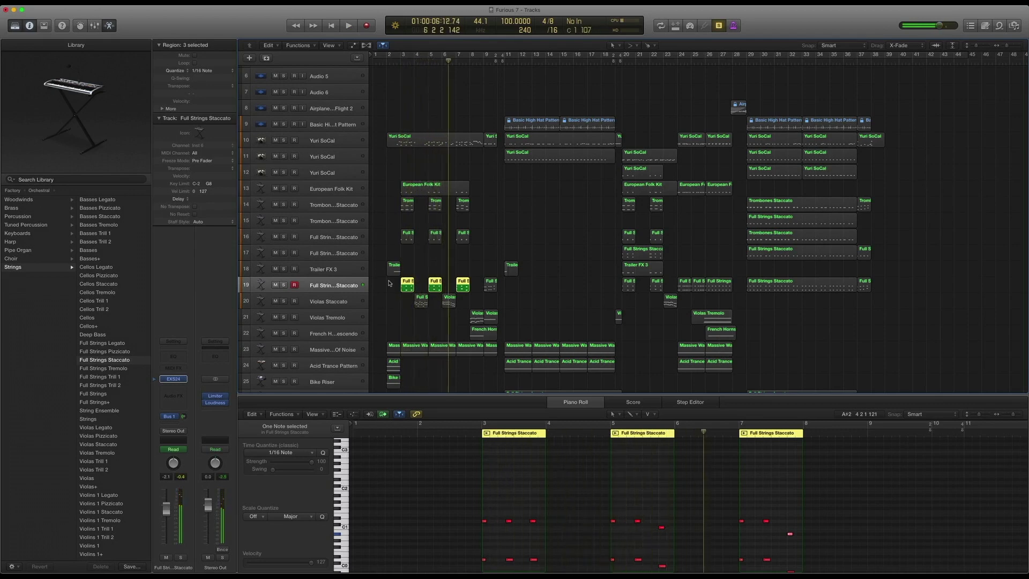
key(ctrl+s)
- Play the opening regions of tracks 13 to 19 together in solo from bar 3, and turn solo off
drag(474, 288, 400, 183)
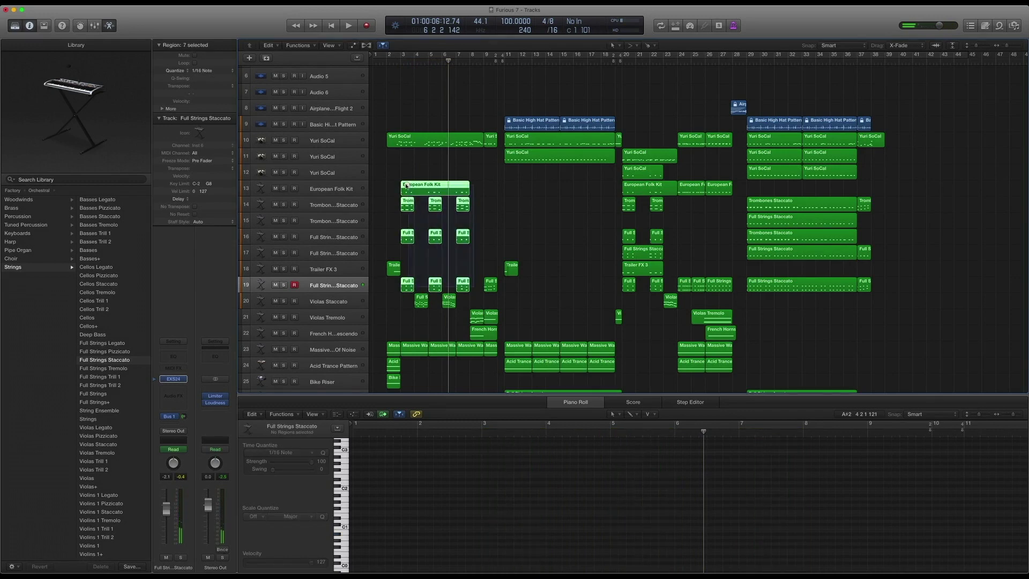
key(ctrl+s)
key(space)
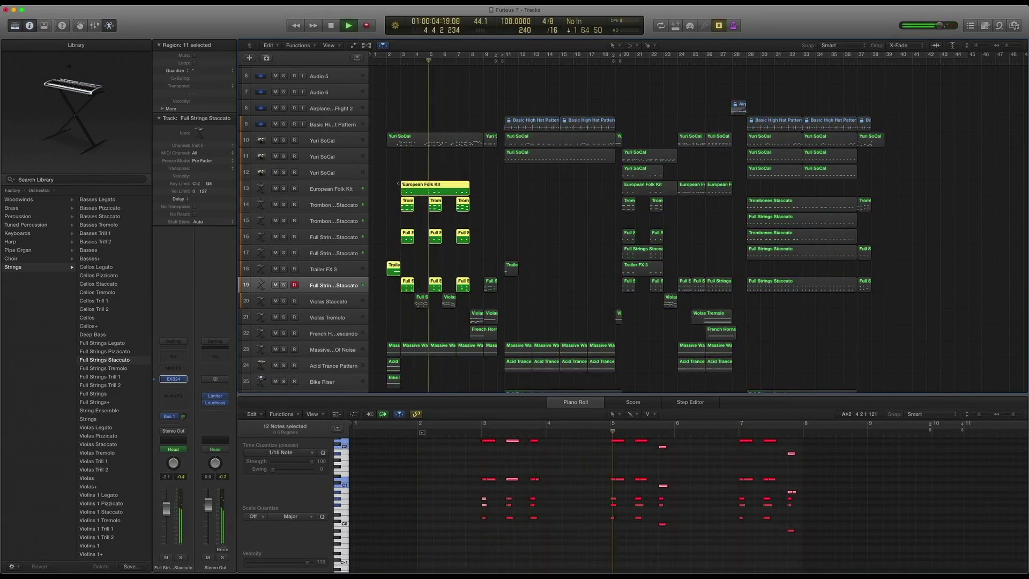
key(space)
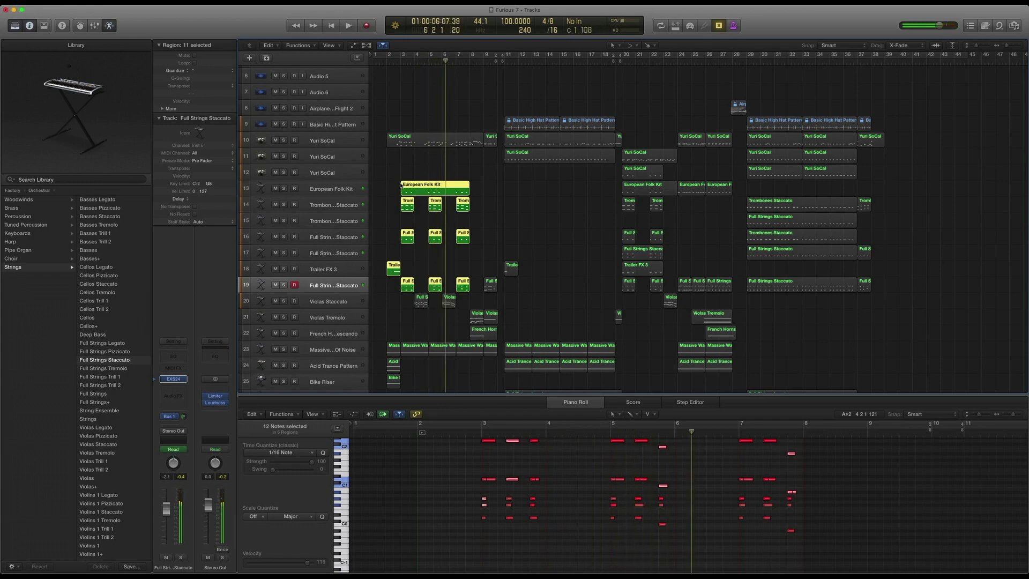
key(cmd+a)
- Add the first Yuri SoCal region on track 10 to the selected opening regions, play them in solo from bar 3 and turn solo off
click(410, 137)
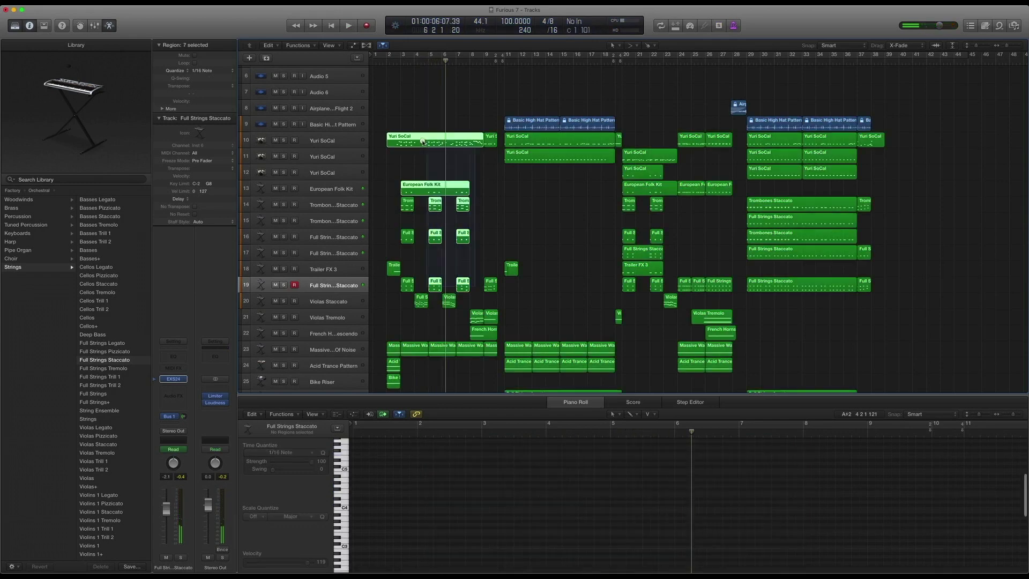
key(ctrl+s)
key(comma)
key(comma)
key(comma)
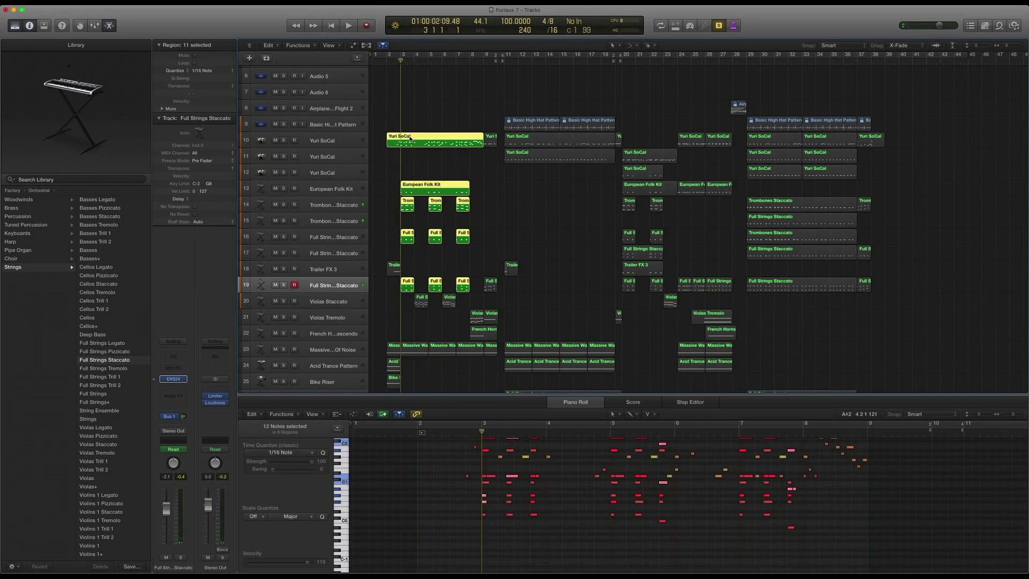
key(space)
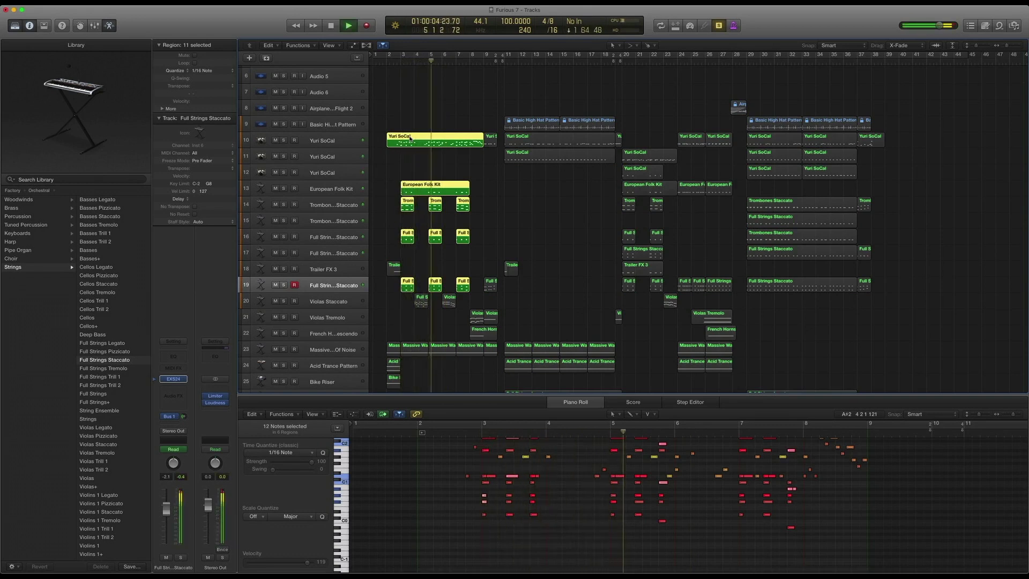
key(space)
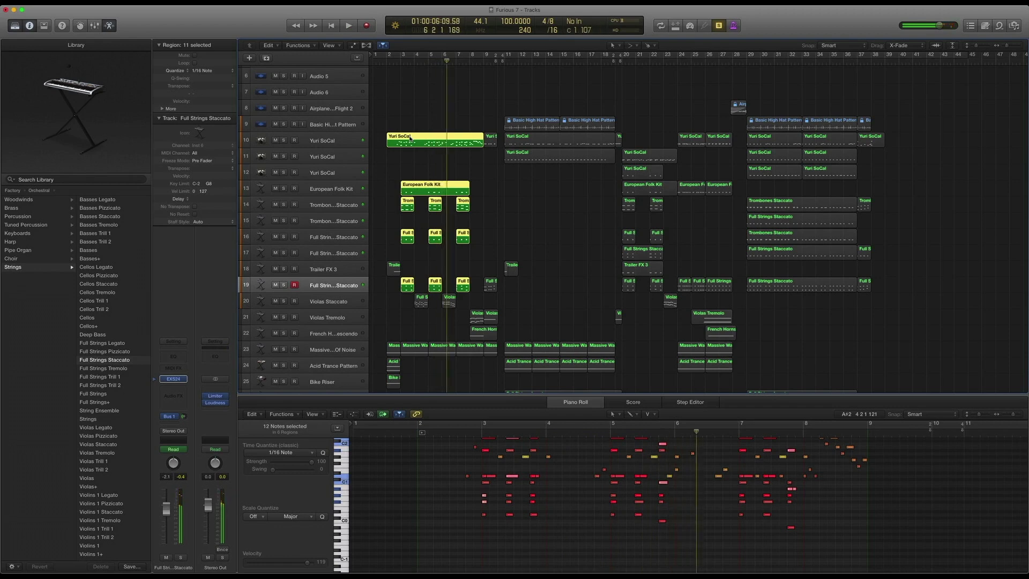
key(super+a)
- Select the Violas Staccato track 20 and show its instrument patch in the library's Strings category
click(330, 300)
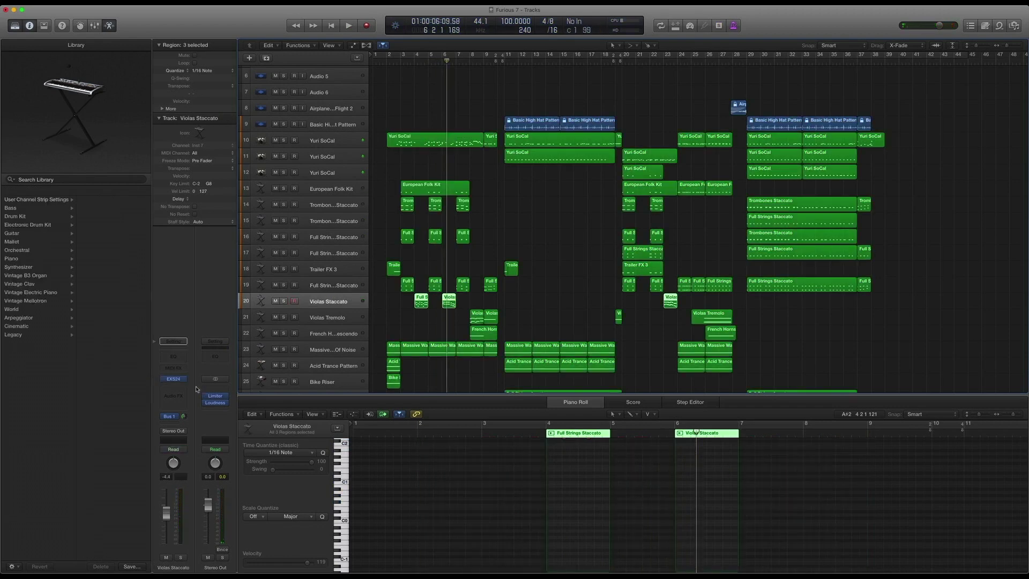
click(155, 383)
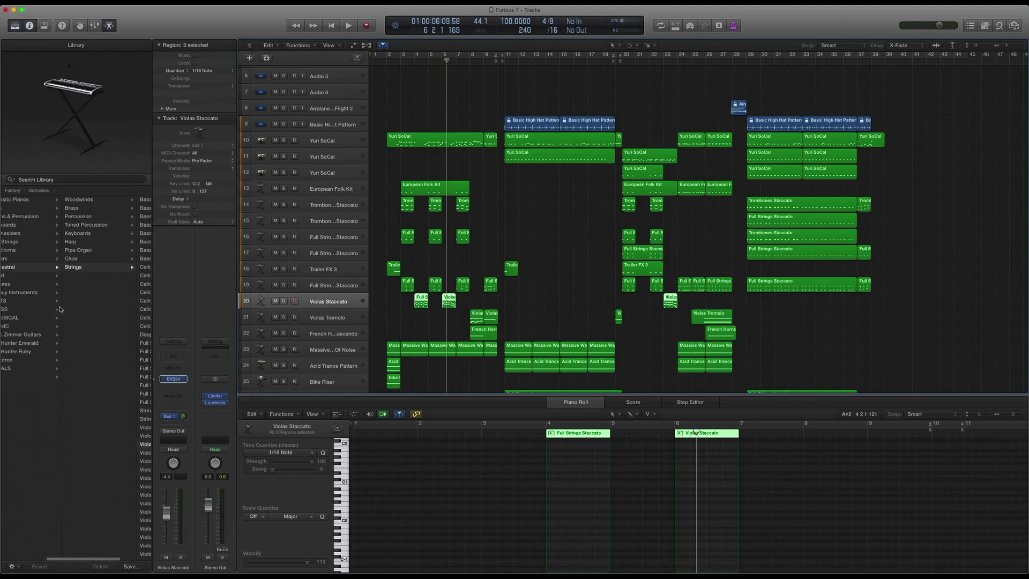
scroll(33, 275, right, 3)
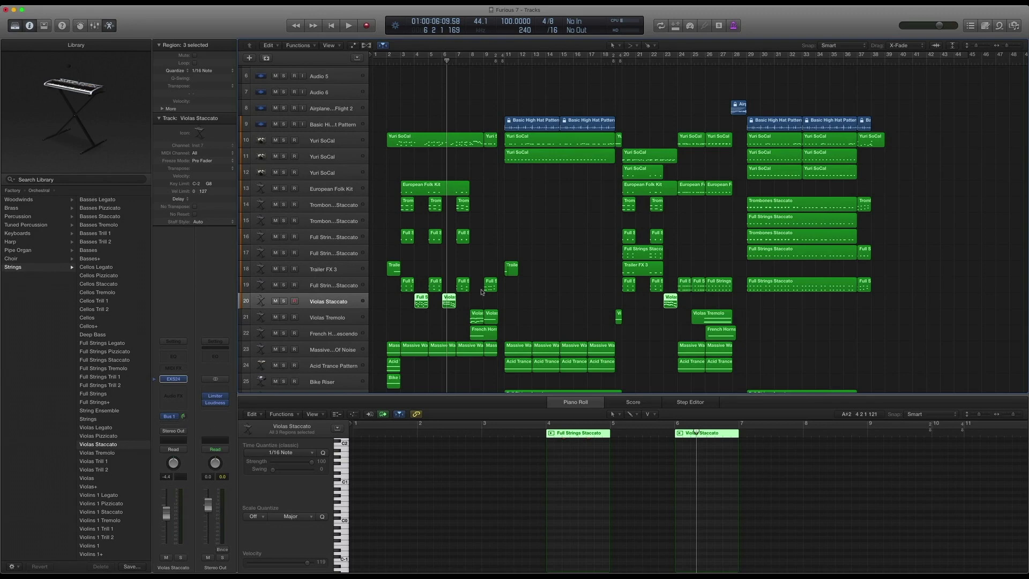
- Play the first two regions of the Violas Staccato track in solo, turn solo off and move the playhead back to bar 5
drag(485, 300, 411, 298)
key(ctrl+s)
key(shift+Return)
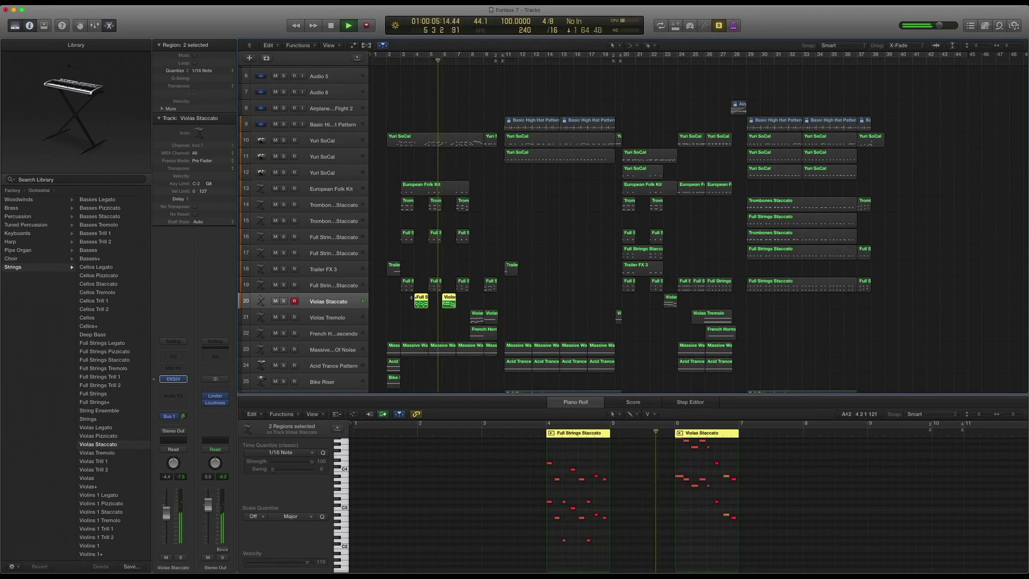
key(space)
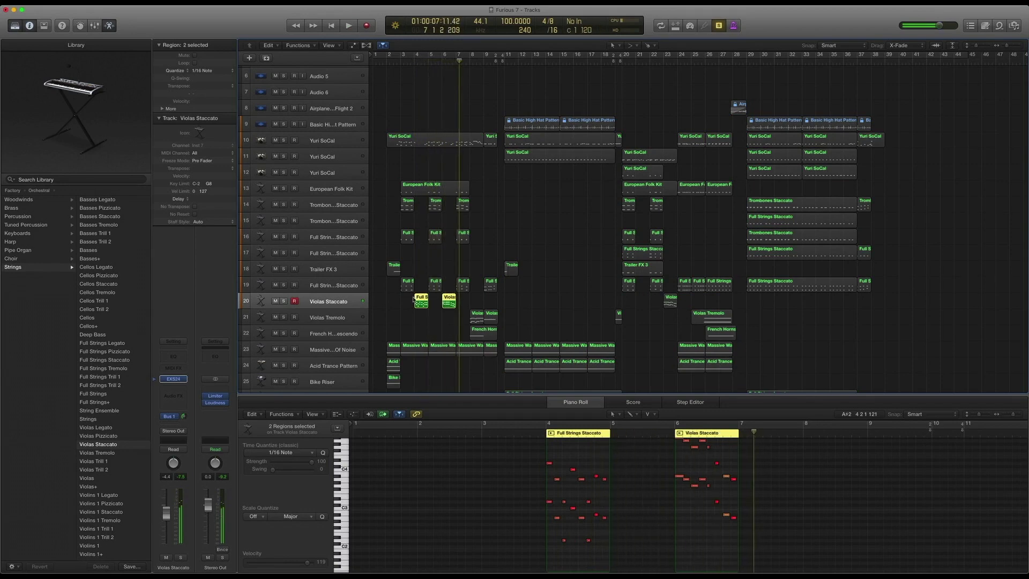
key(ctrl+s)
key(comma)
key(comma)
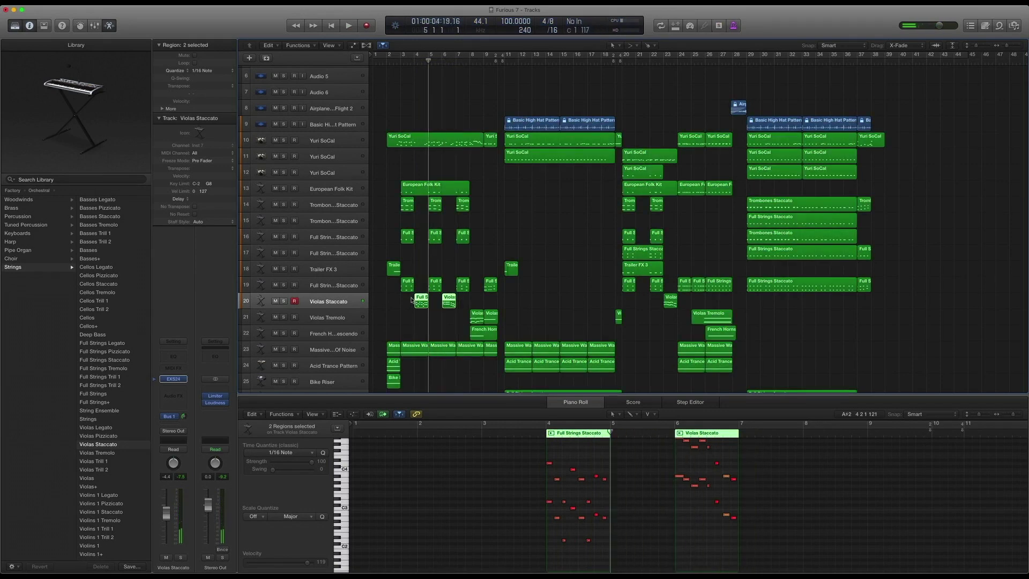
- Select the Massive Wall Of Noise track 23, play its regions in solo from bar 2 and turn solo off
scroll(361, 309, down, 2)
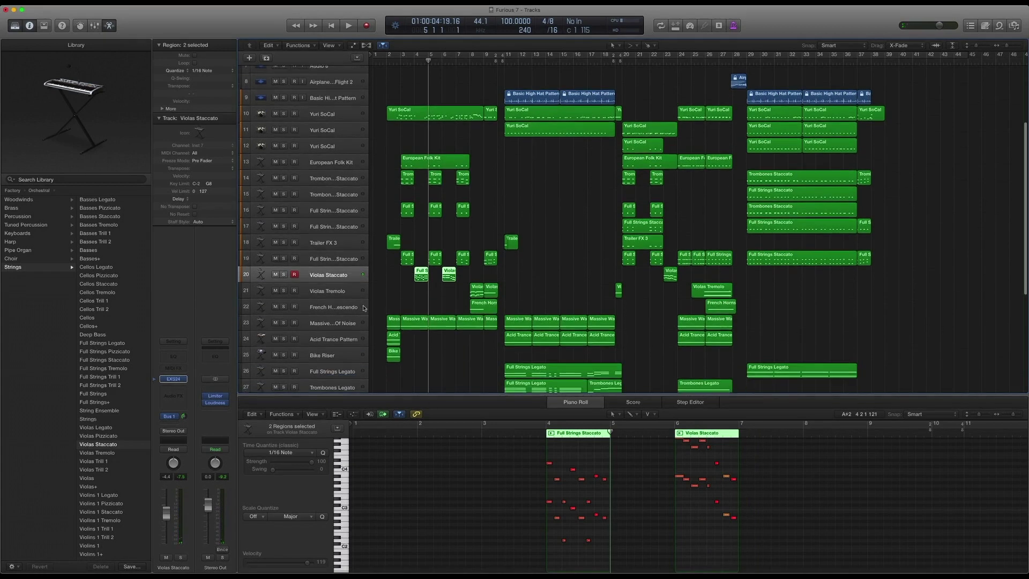
click(348, 320)
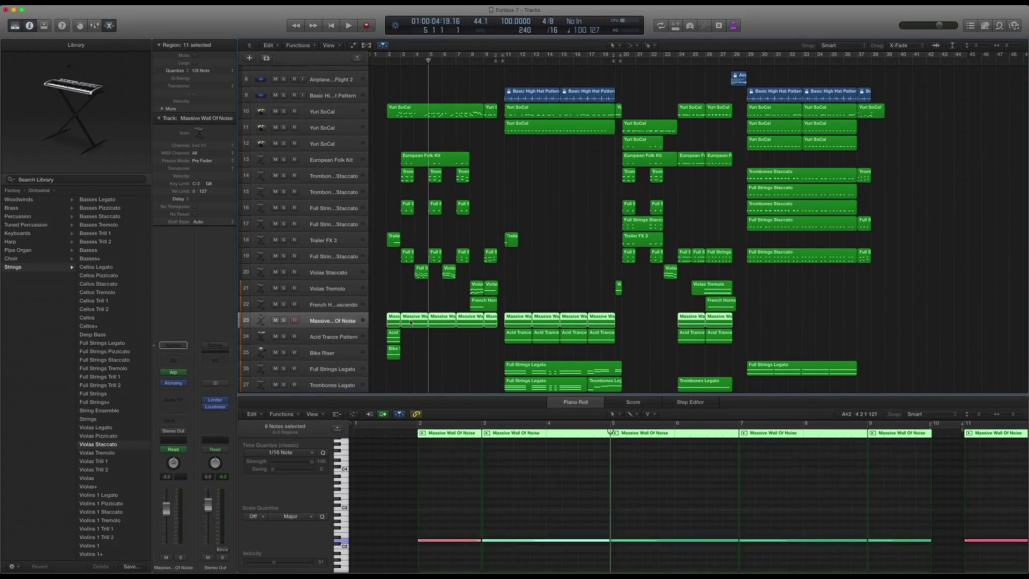
key(comma)
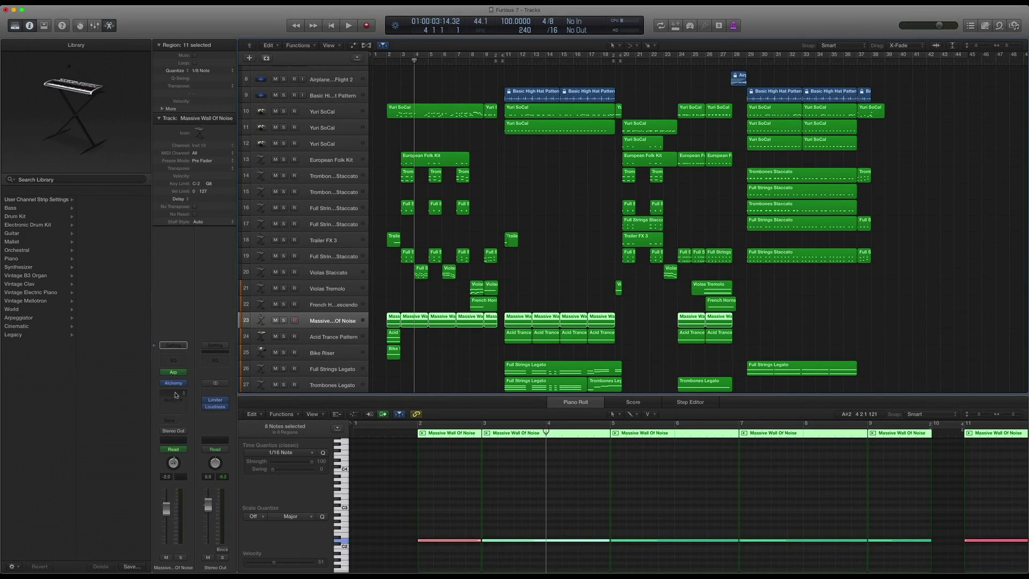
mouse_move(174, 387)
key(ctrl+s)
key(comma)
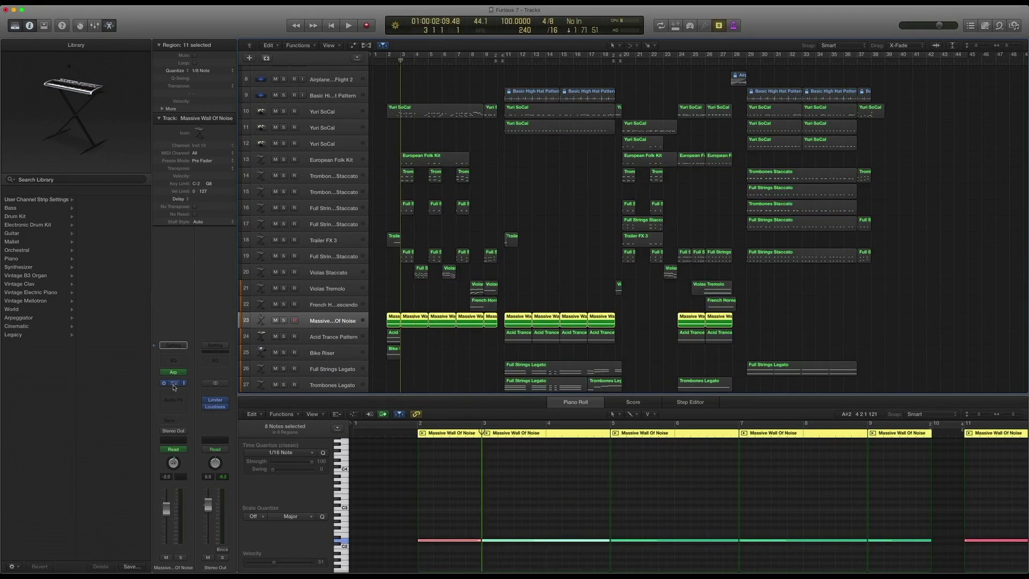
key(comma)
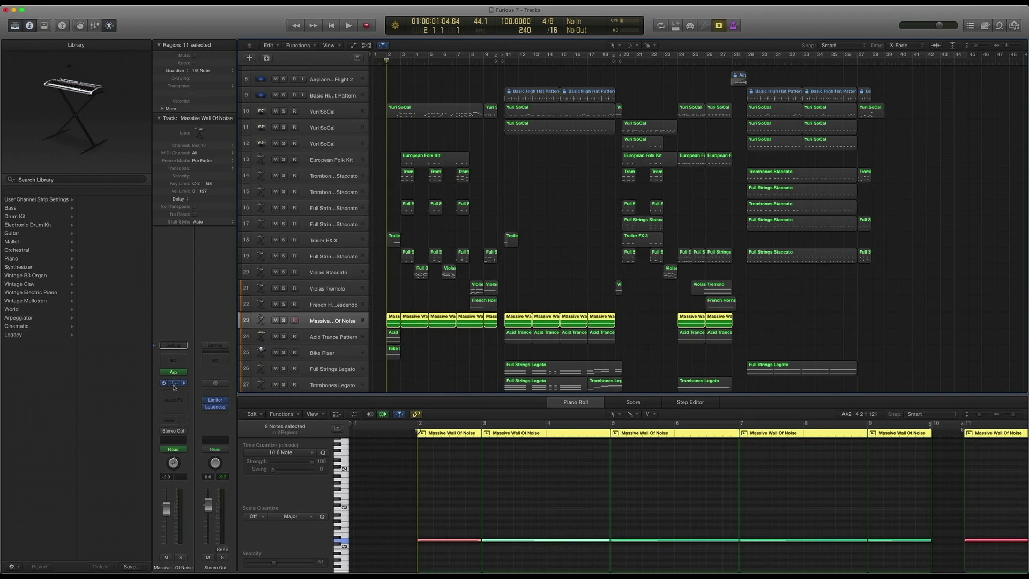
key(space)
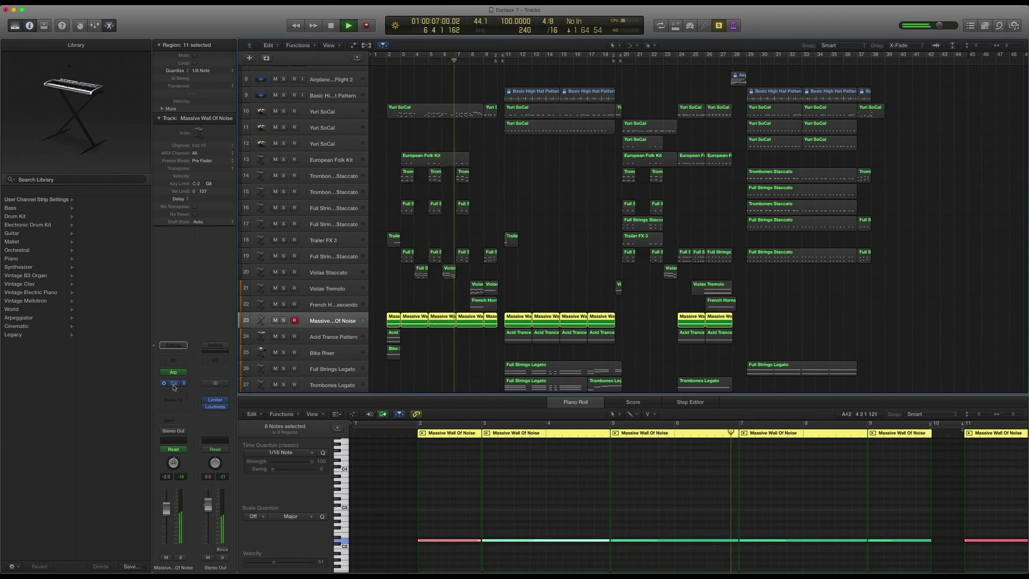
key(space)
key(super+a)
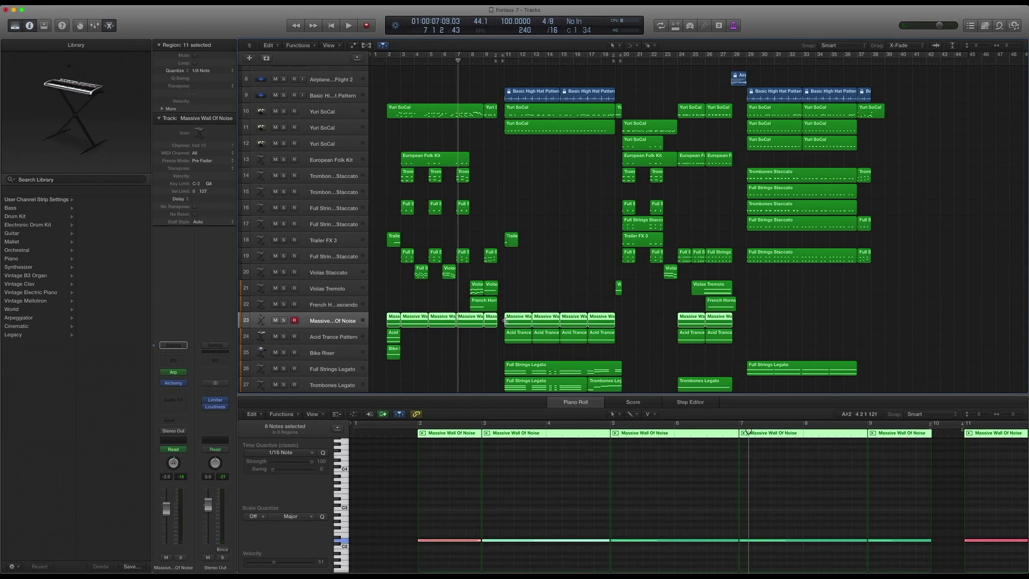
- Play the first five Massive Wall Of Noise regions in solo with the opening European Folk Kit and Yuri SoCal regions, and clear solo and selection
drag(501, 323, 375, 320)
shift+click(429, 156)
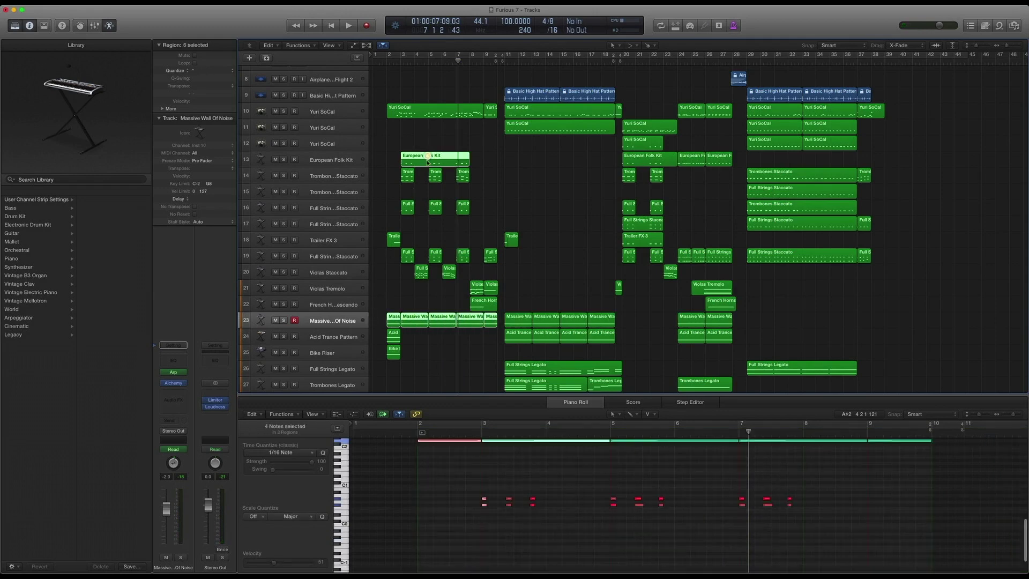
shift+click(428, 108)
key(ctrl+s)
click(398, 61)
key(space)
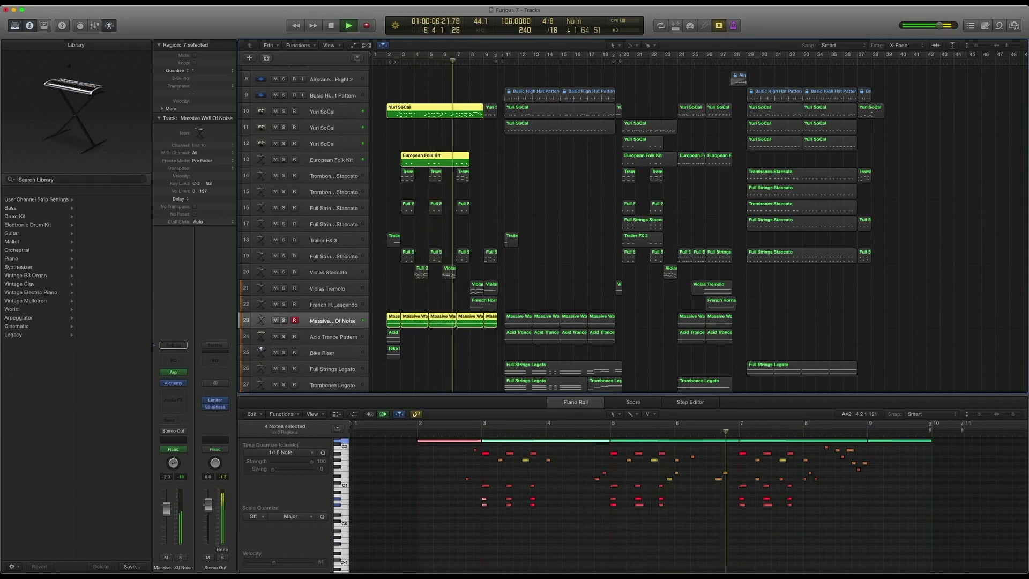
key(space)
key(ctrl+s)
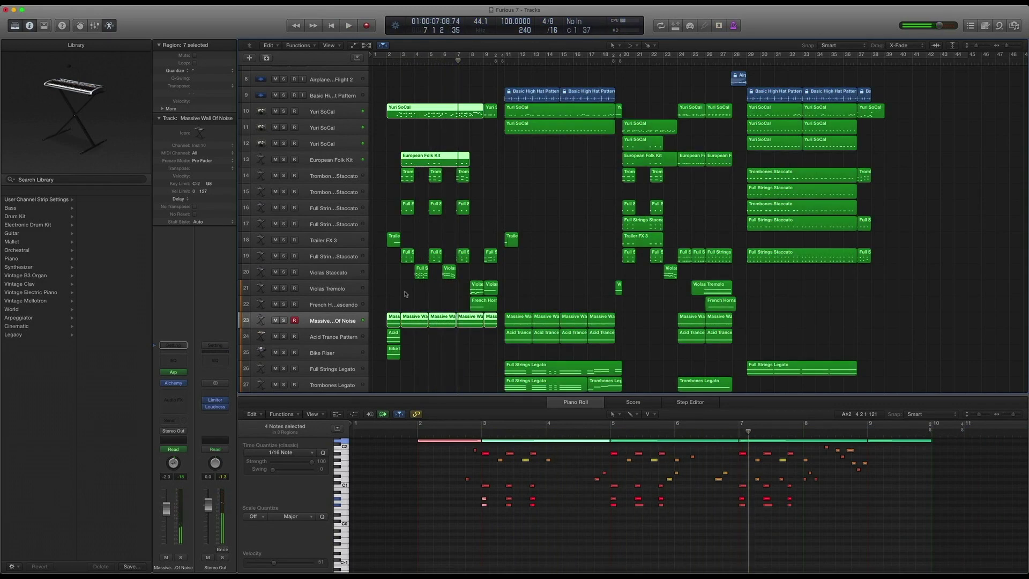
click(405, 290)
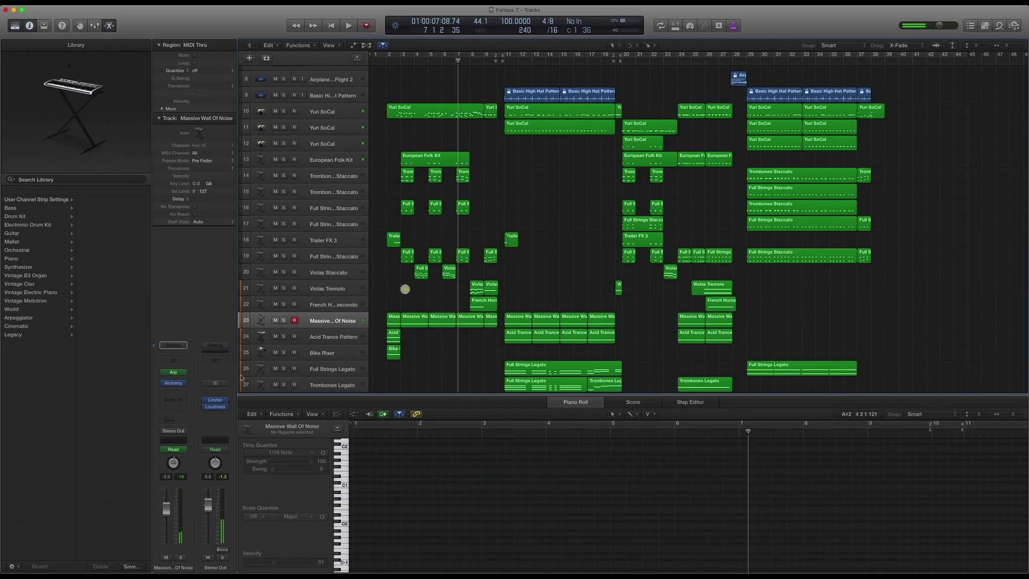
- Examine the Alchemy instrument and the Arpeggiator settings of the Massive Wall Of Noise track, closing each plug-in window
click(175, 383)
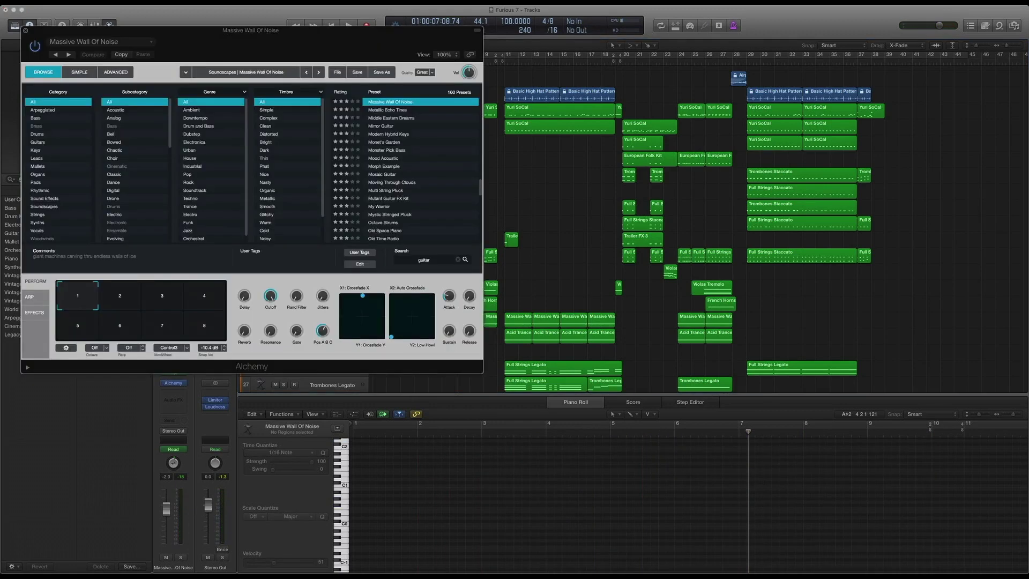
drag(113, 33, 444, 52)
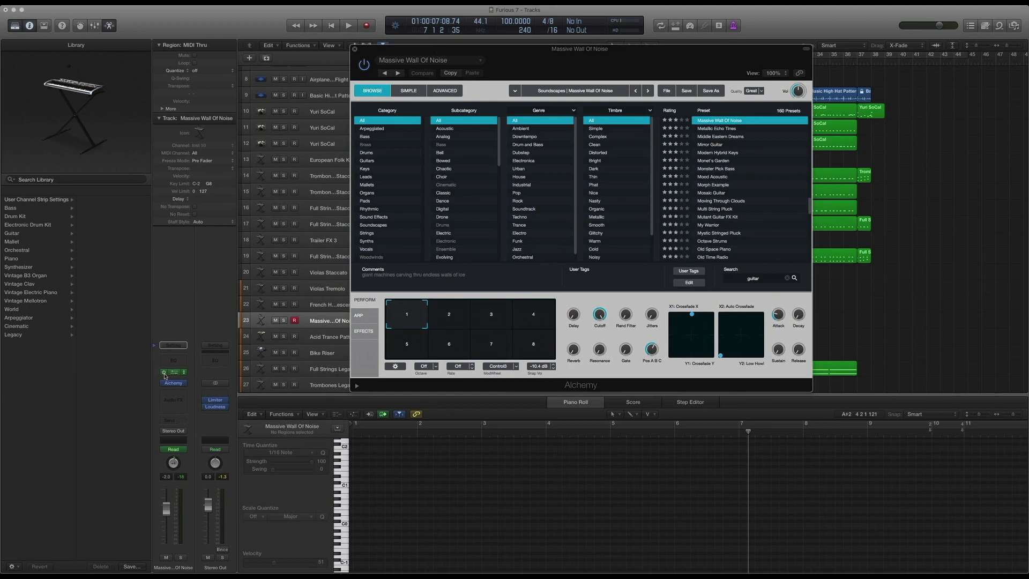
mouse_move(164, 375)
mouse_move(776, 317)
mouse_move(662, 318)
click(356, 50)
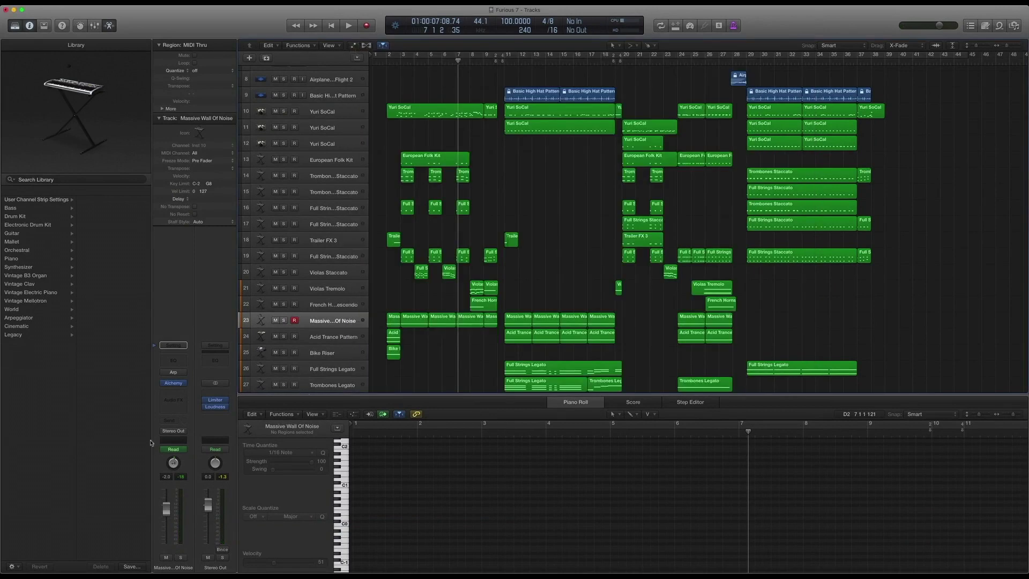
click(175, 373)
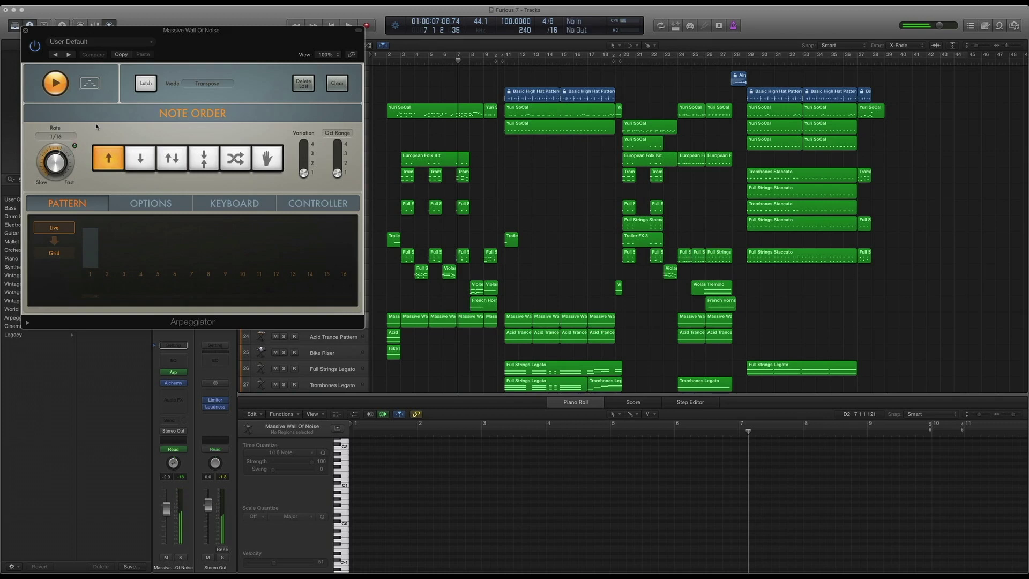
click(26, 33)
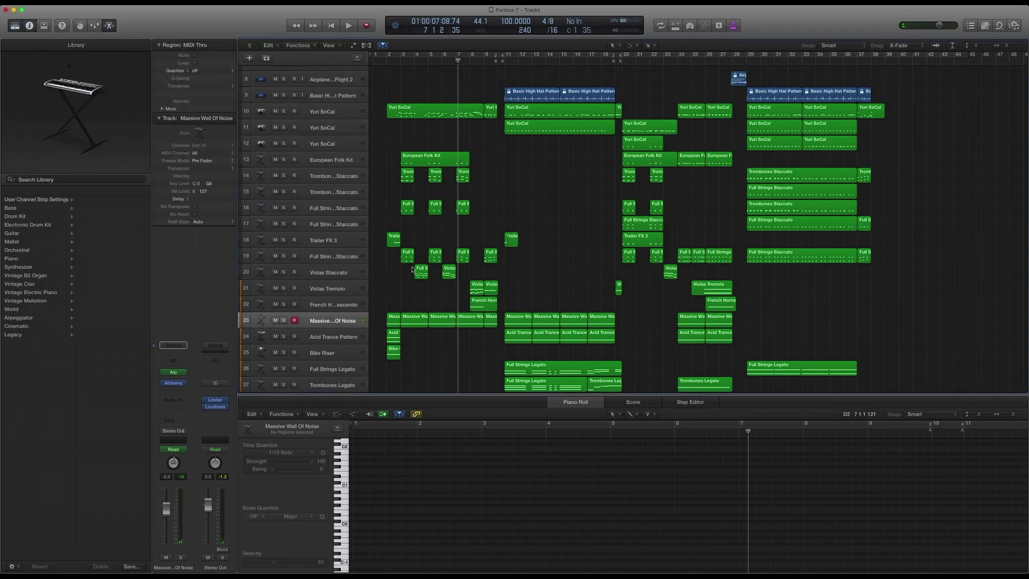
- Reselect all regions of the Massive Wall Of Noise track, play them briefly in solo from bar 2 and turn solo off
scroll(413, 269, down, 2)
click(343, 292)
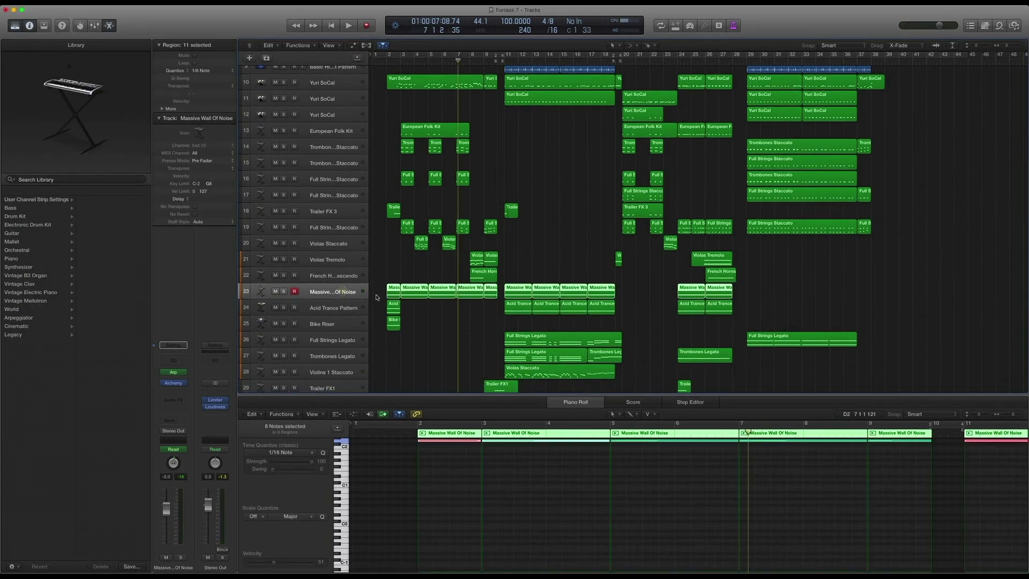
key(ctrl+s)
key(Return)
key(space)
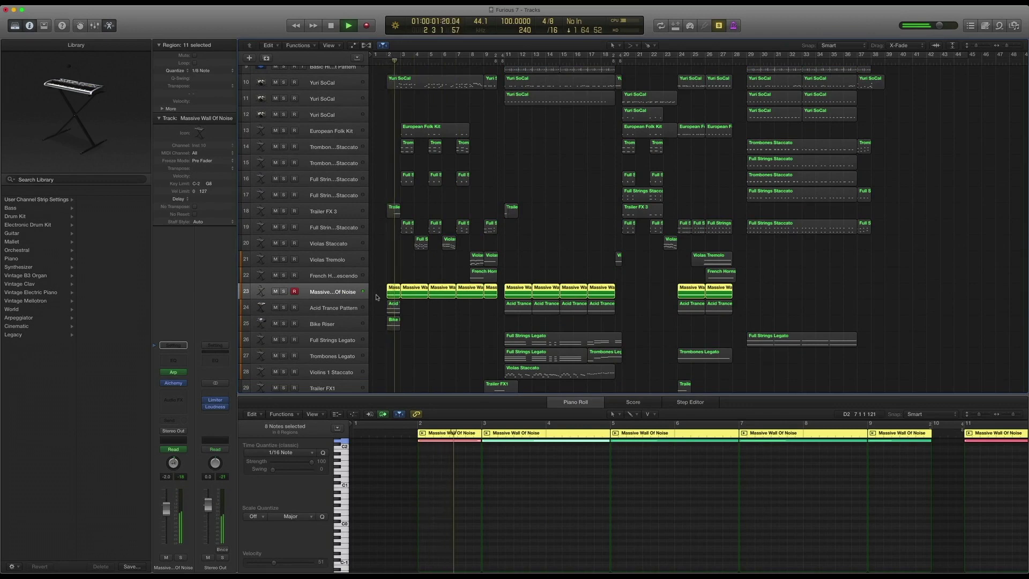
key(ctrl+s)
key(space)
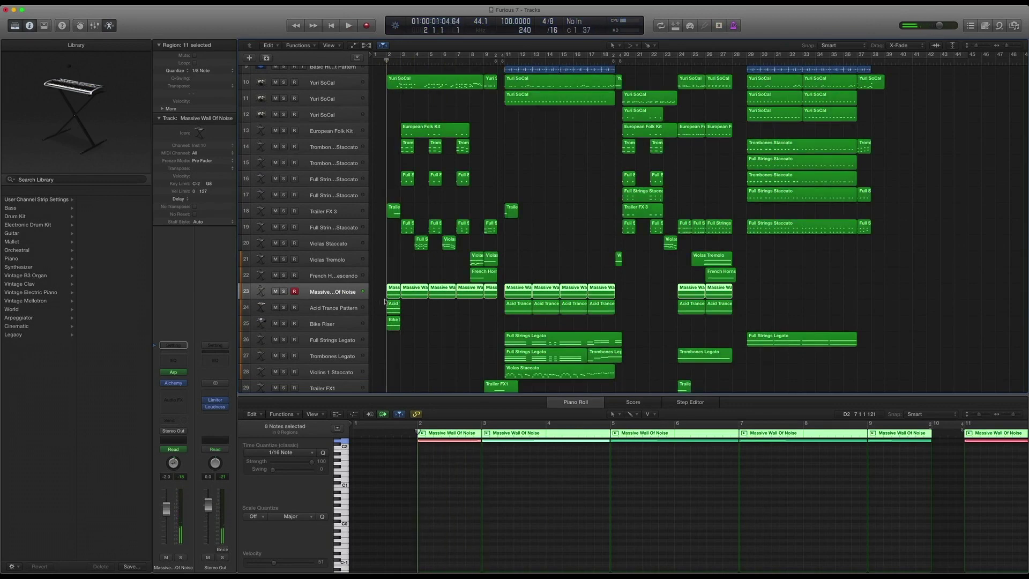
- Show track automation and display the Arpeggiator rate curve on the Massive Wall Of Noise track across its opening regions
key(z)
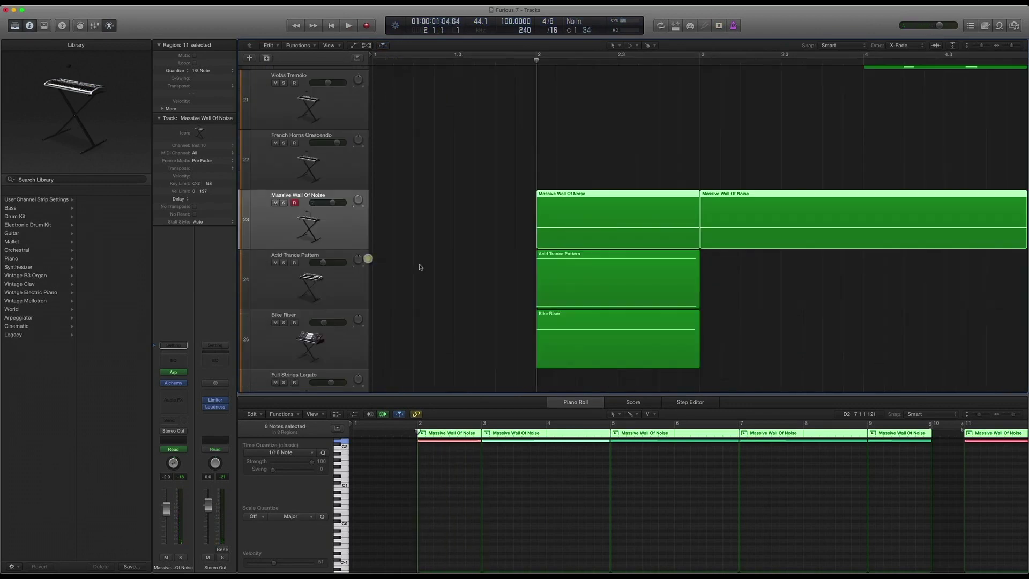
key(ctrl+a)
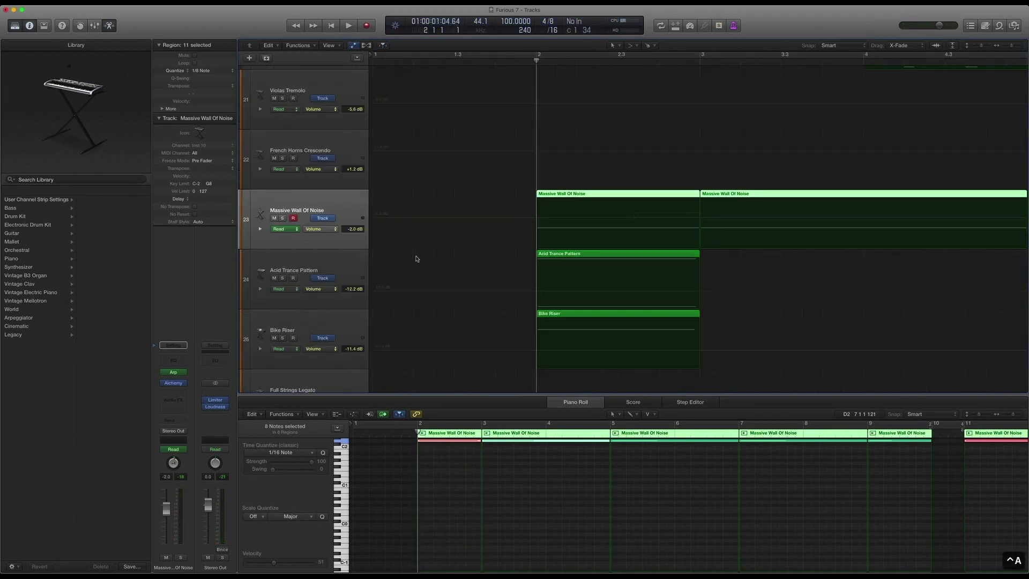
click(325, 229)
click(329, 245)
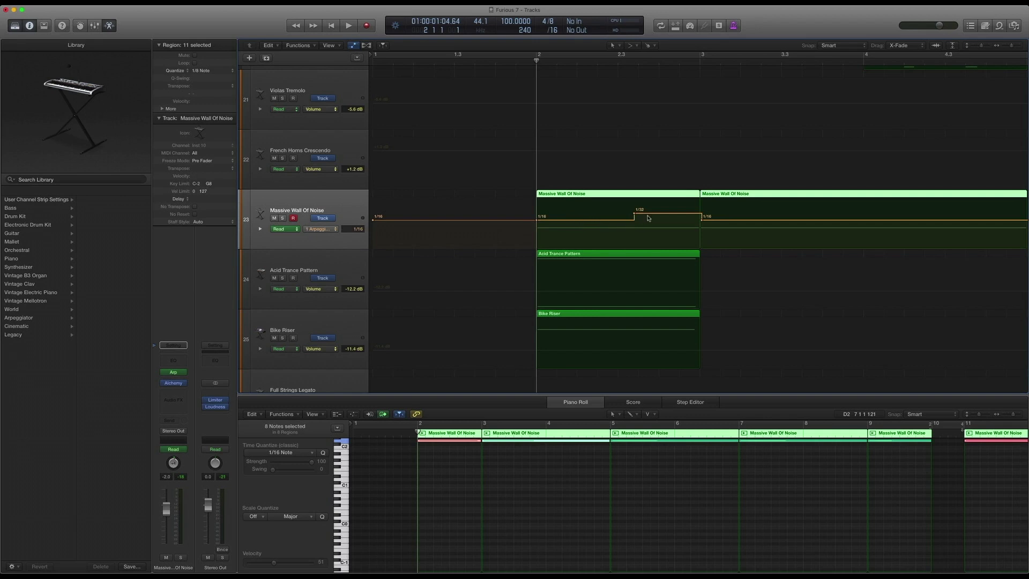
key(super+Left)
key(super+Left)
key(super+Left)
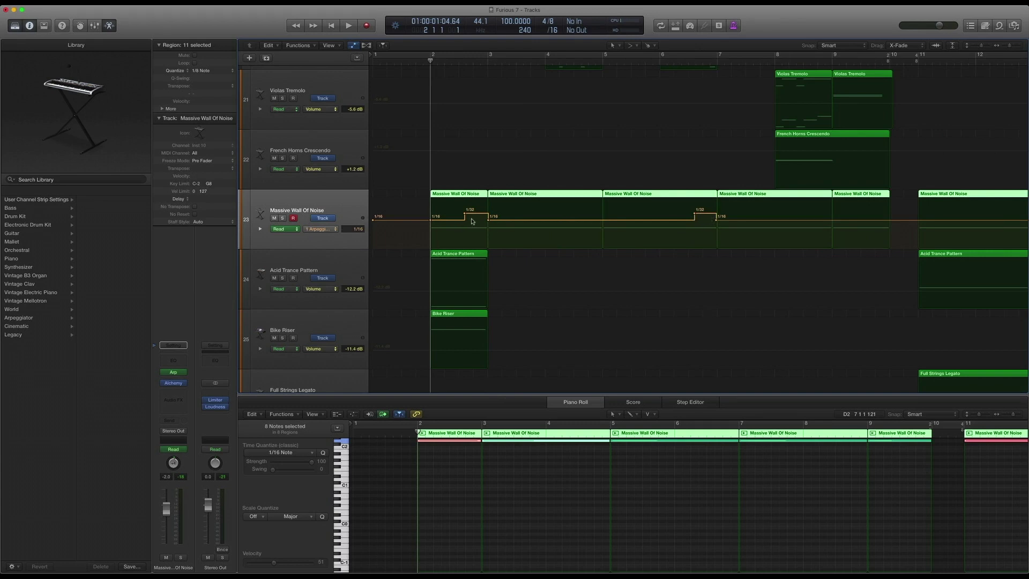
- Play the Massive Wall Of Noise regions in solo from bar 2 to hear the arpeggiator rate automation
key(ctrl+s)
key(space)
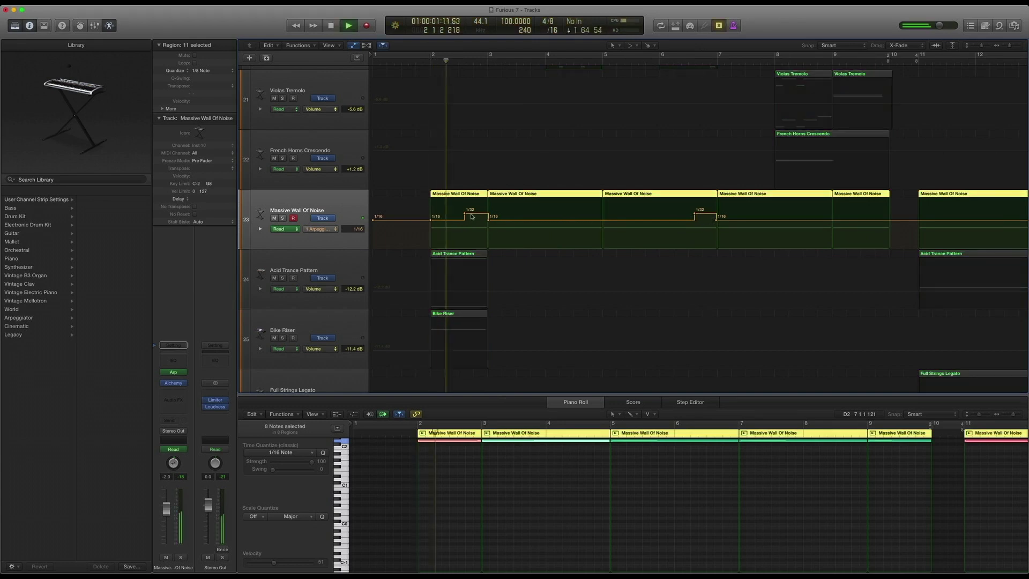
key(space)
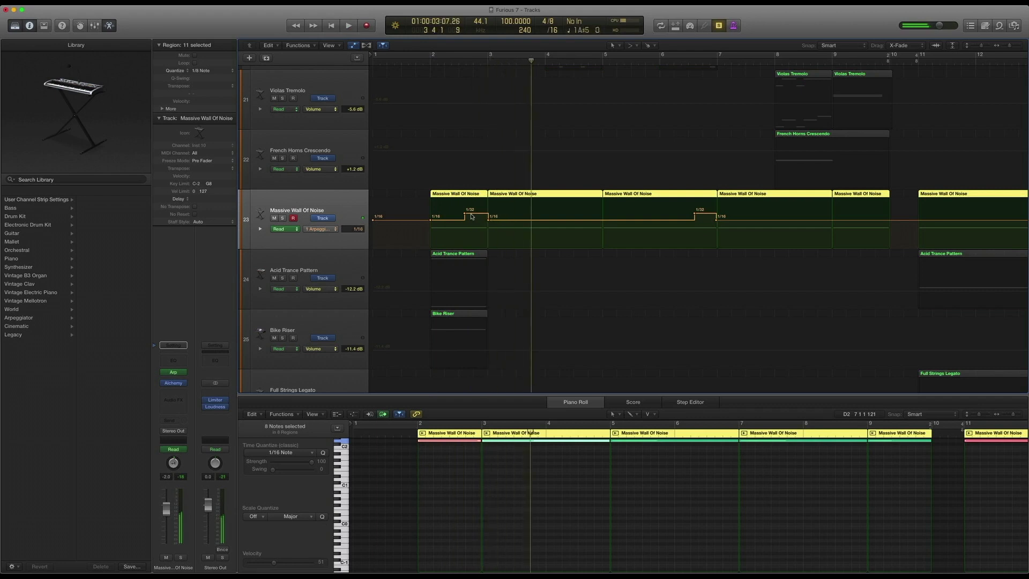
- Turn solo mode off and hide the track automation
key(ctrl+s)
key(ctrl+a)
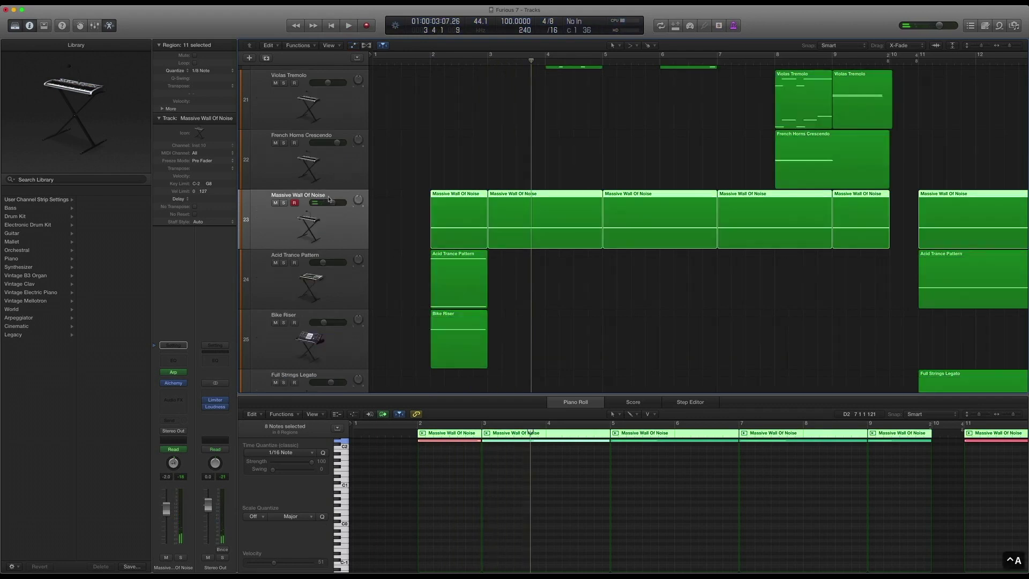
ctrl+alt+click(383, 260)
- Examine the Alchemy preset and Arpeggiator settings of the Acid Trance Pattern track, closing each plug-in window
click(337, 309)
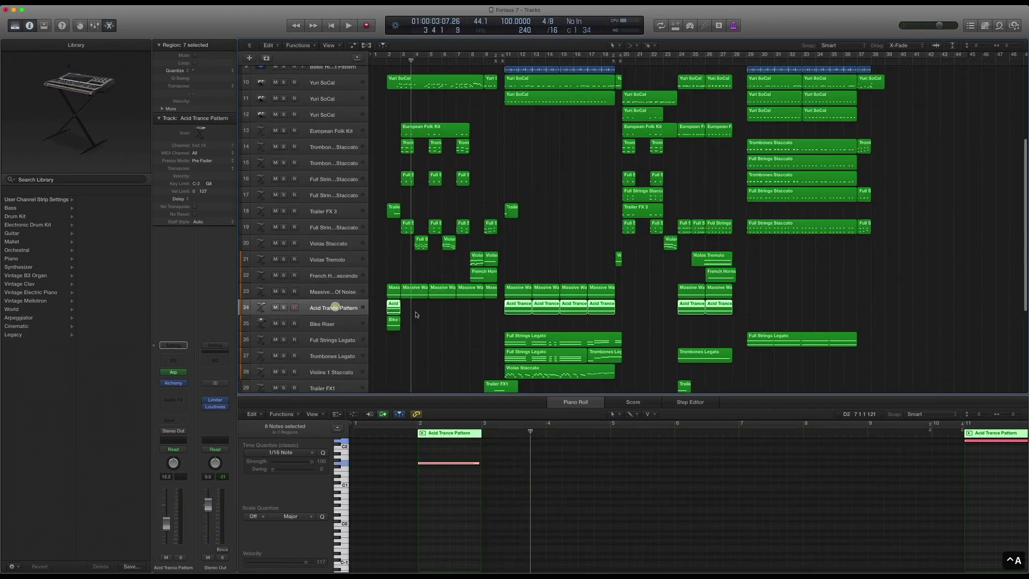
click(390, 308)
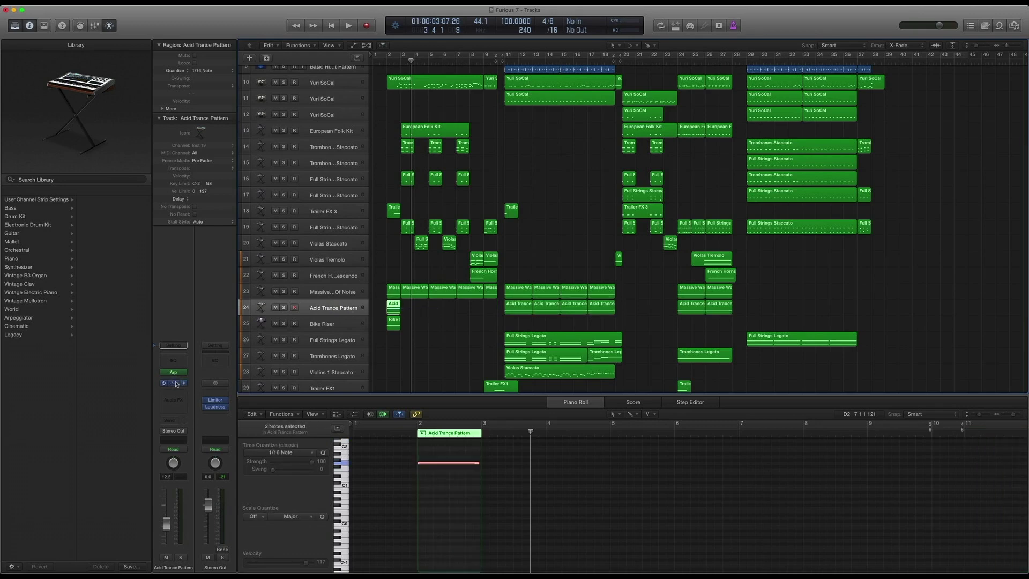
click(176, 383)
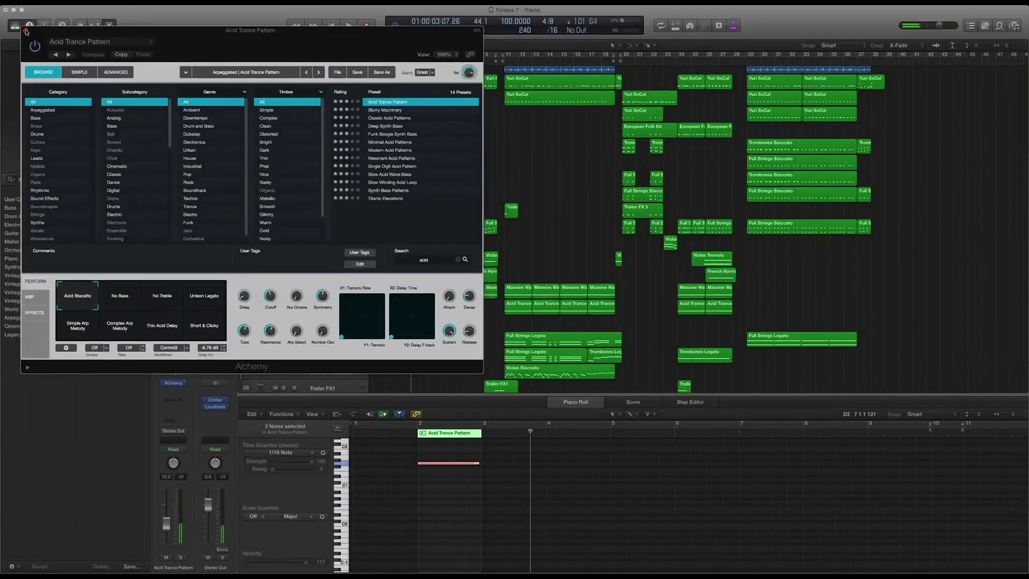
click(25, 31)
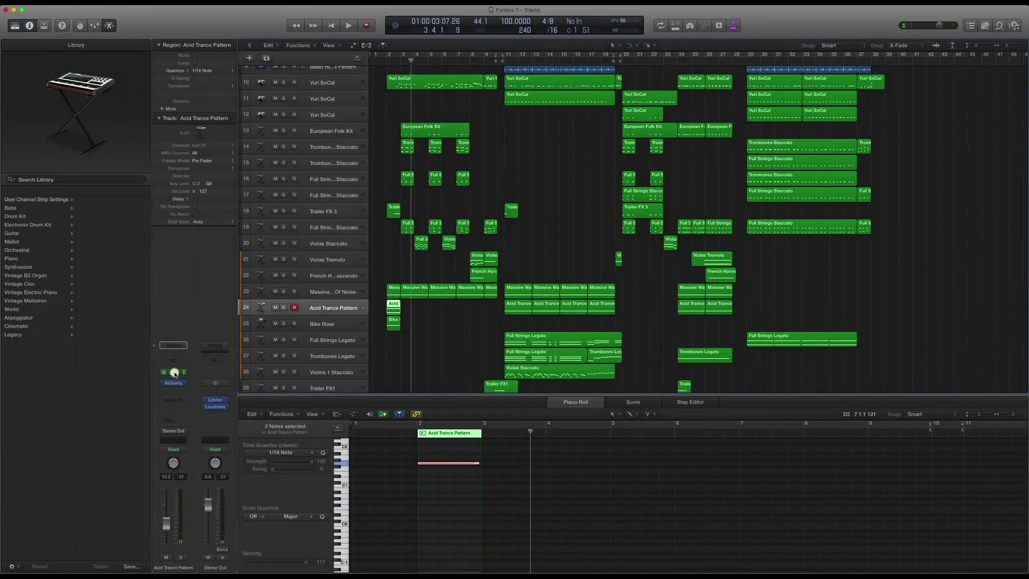
click(174, 372)
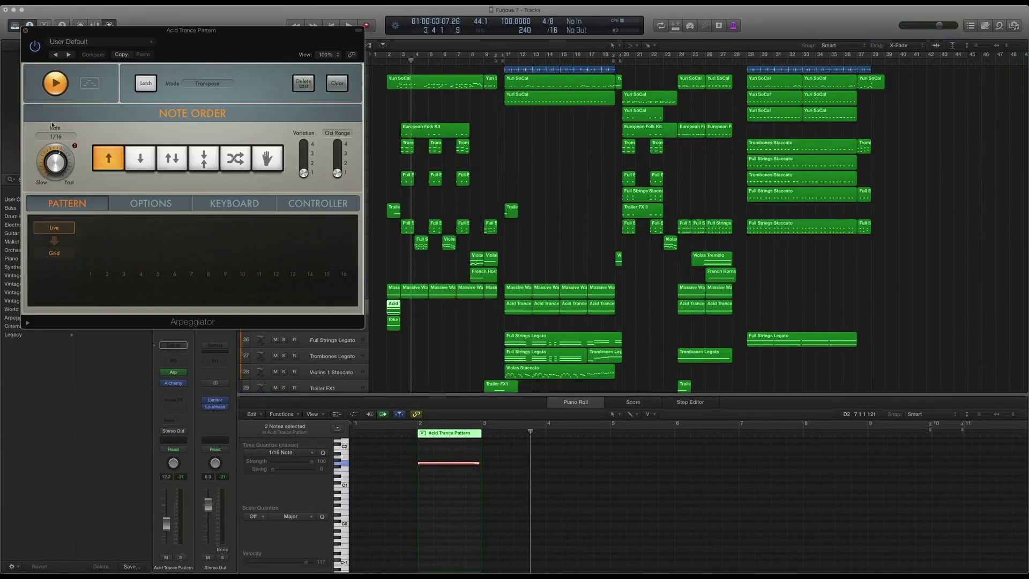
click(25, 31)
- Select the first Massive Wall Of Noise and Acid Trance Pattern regions and play them together in solo from bar 2
click(393, 290)
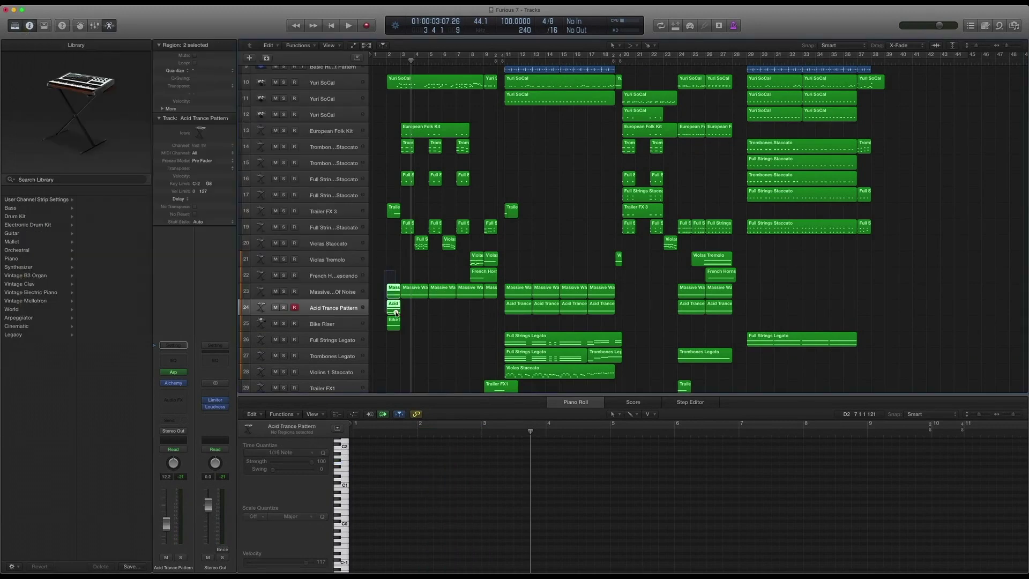
shift+click(396, 313)
key(shift+space)
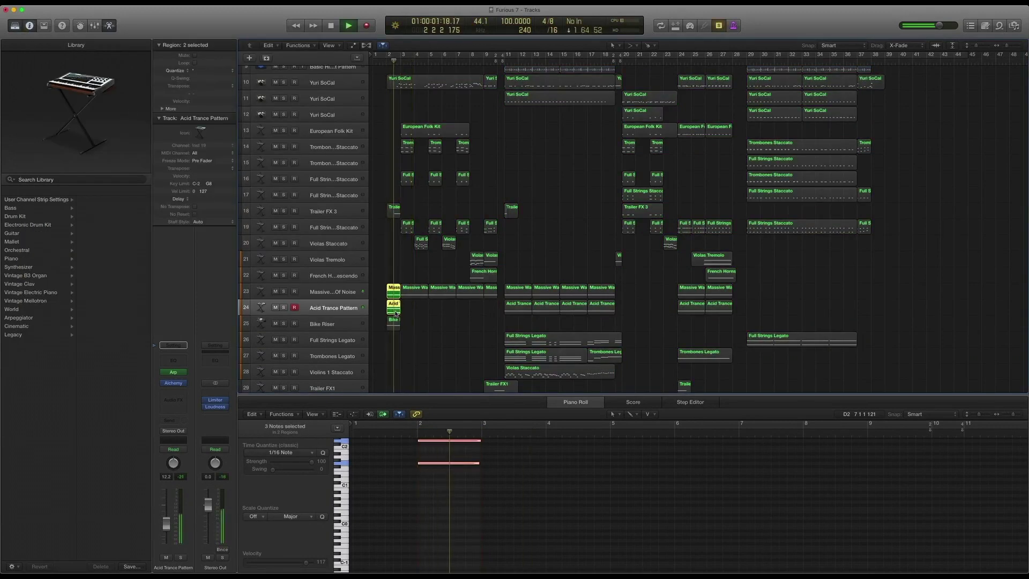
key(space)
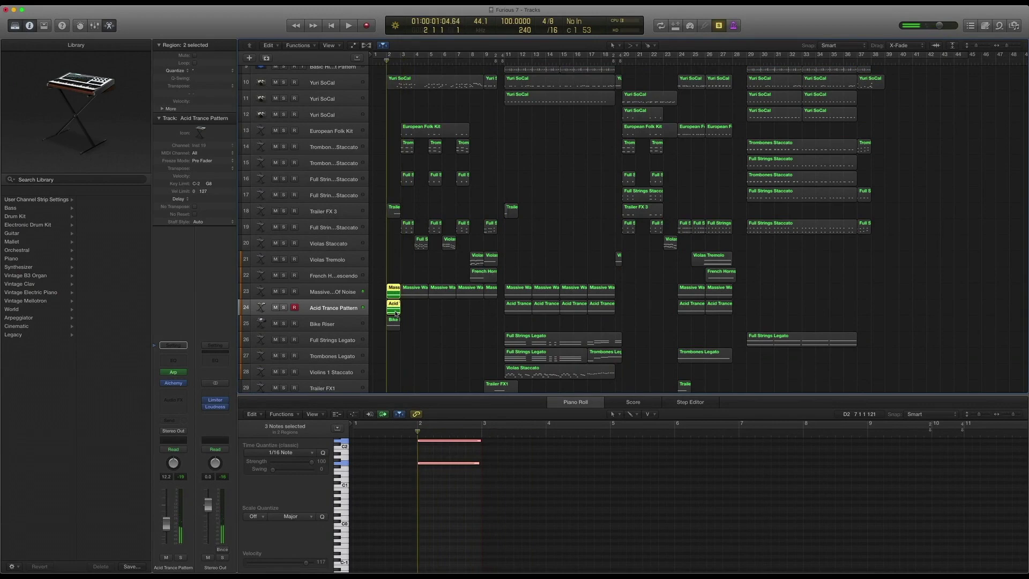
- Select the Bike Riser track, audition its region in solo from bar 2, return to bar 2 and turn solo off
click(345, 320)
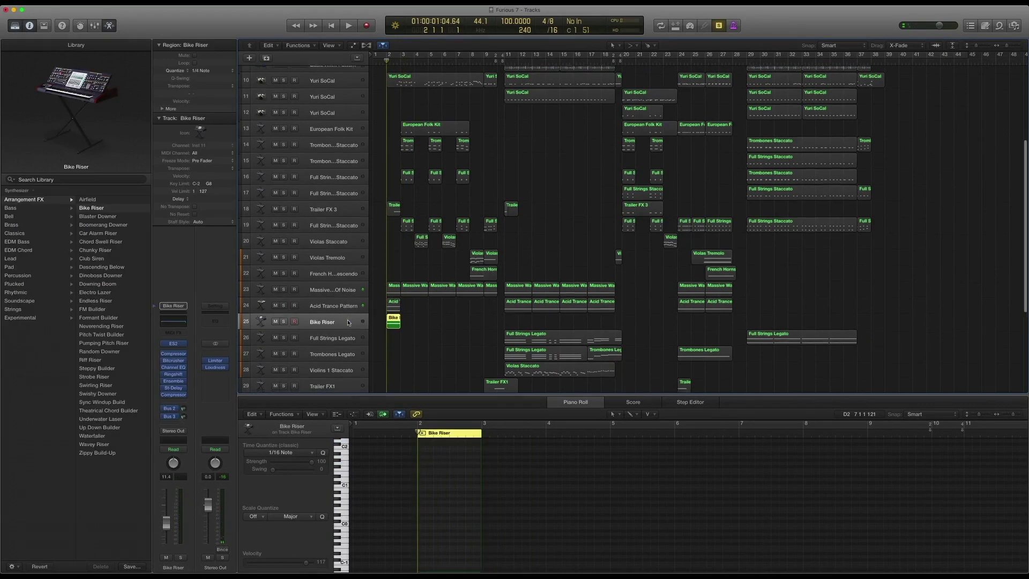
scroll(351, 323, down, 1)
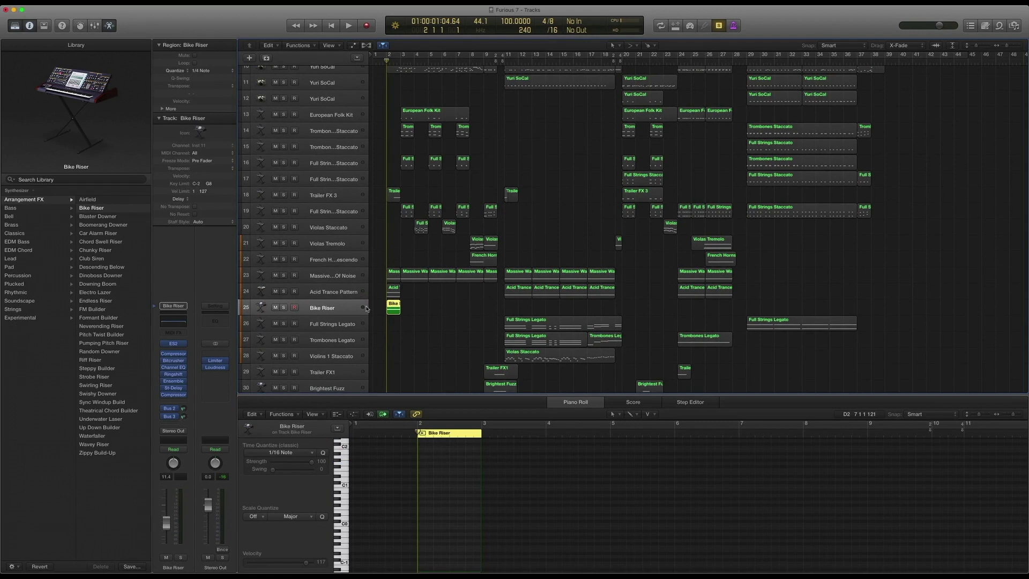
key(space)
key(space)
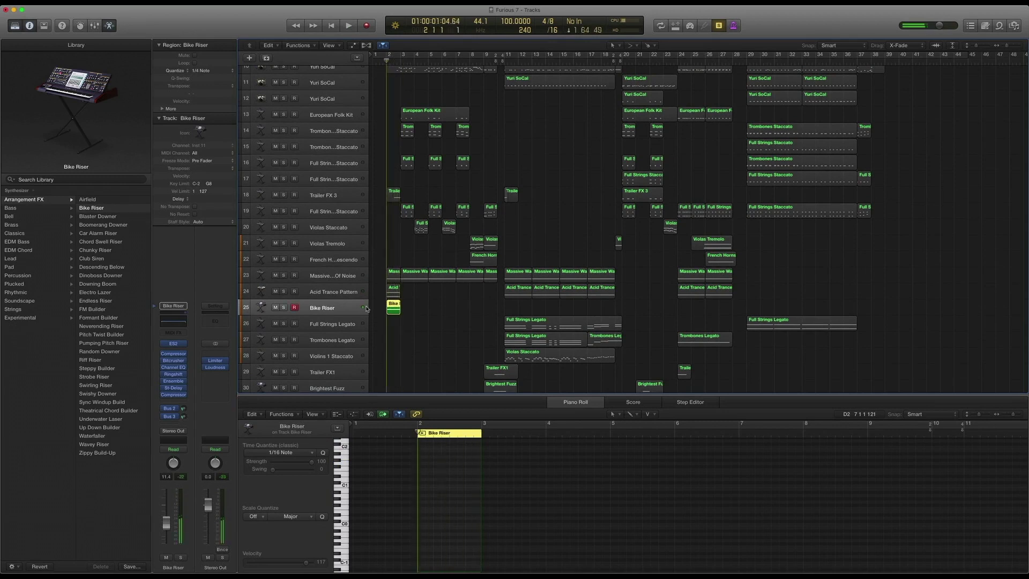
key(space)
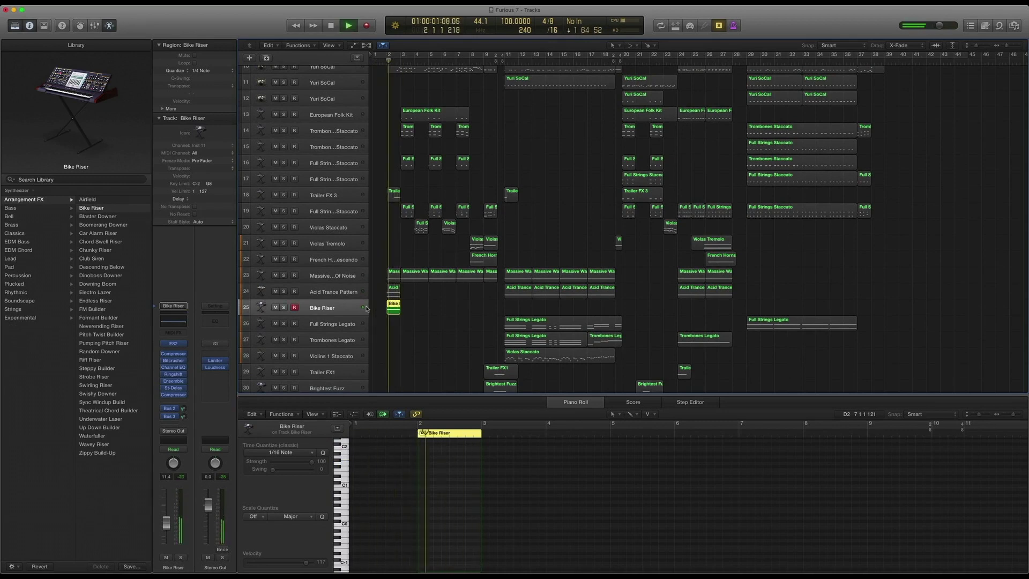
key(space)
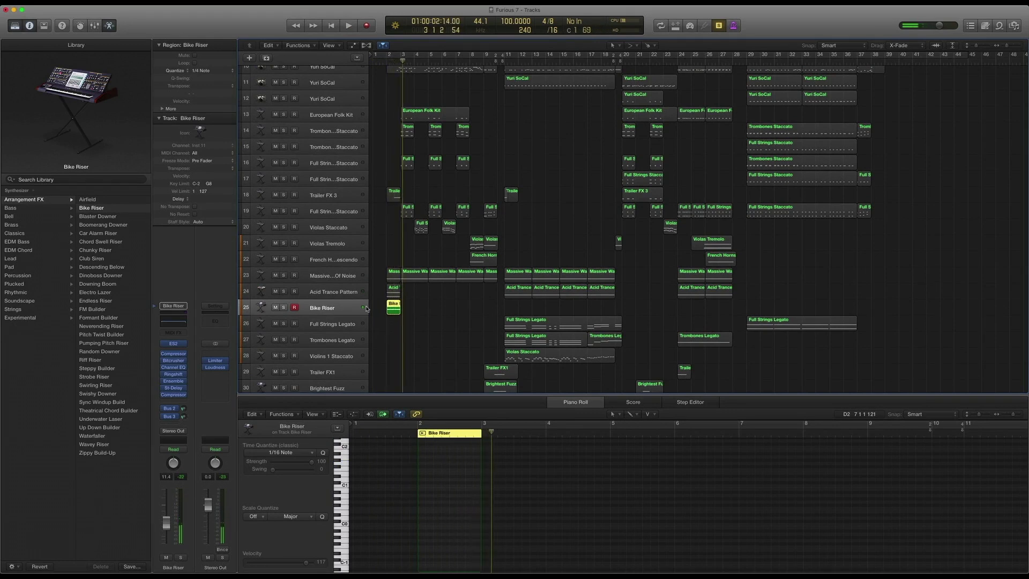
click(378, 58)
key(space)
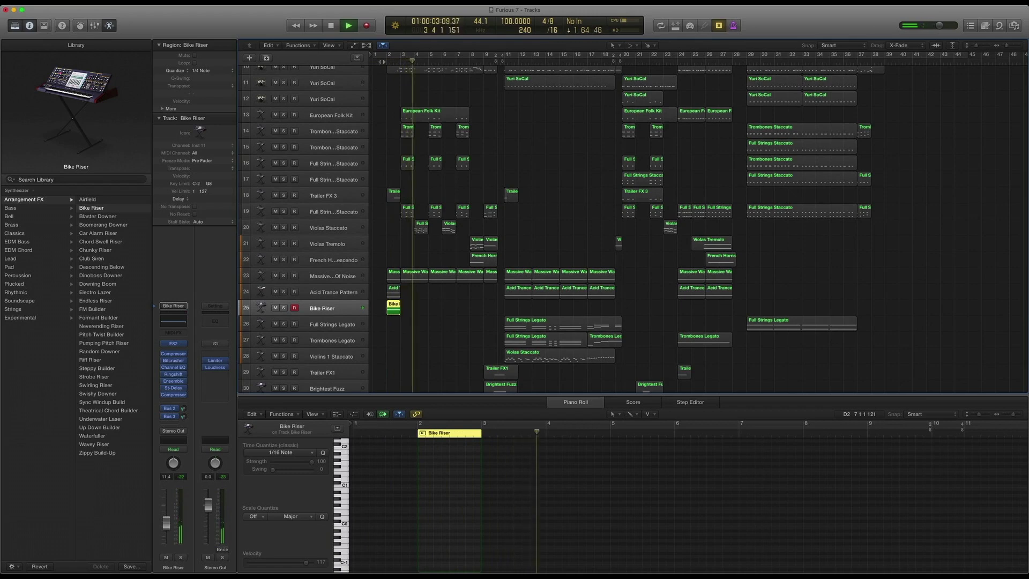
key(space)
key(super+a)
key(comma)
key(comma)
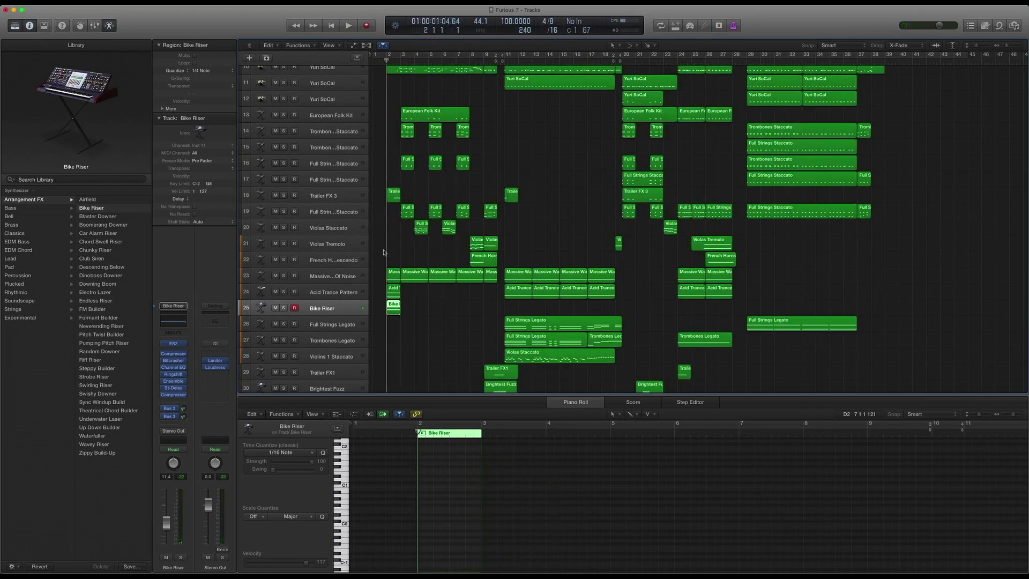
- Select the Massive Wall Of Noise, Acid Trance Pattern and Bike Riser regions at bar 2, play them in solo and turn solo off
drag(404, 340, 391, 280)
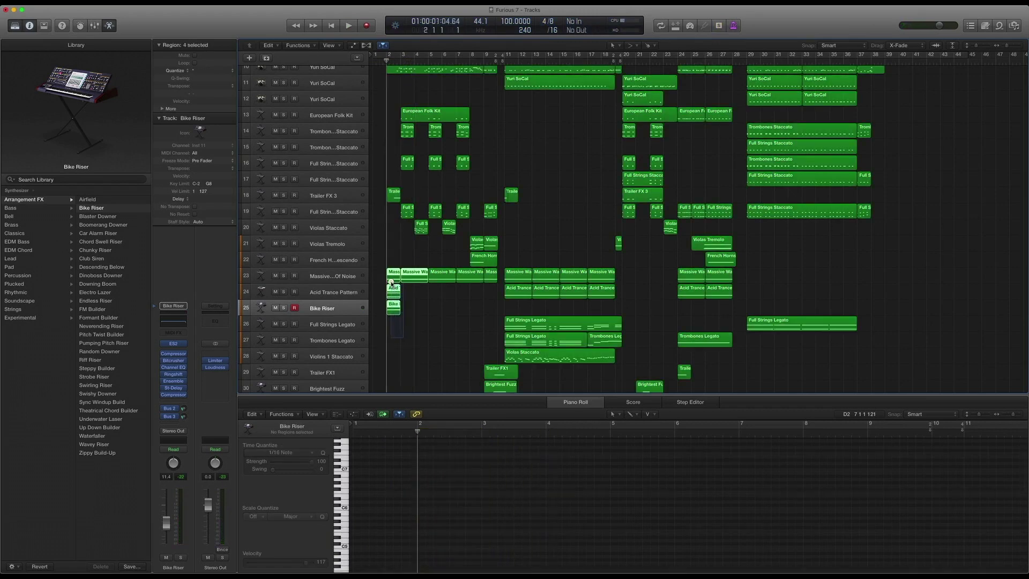
drag(392, 328, 392, 279)
key(ctrl+s)
key(space)
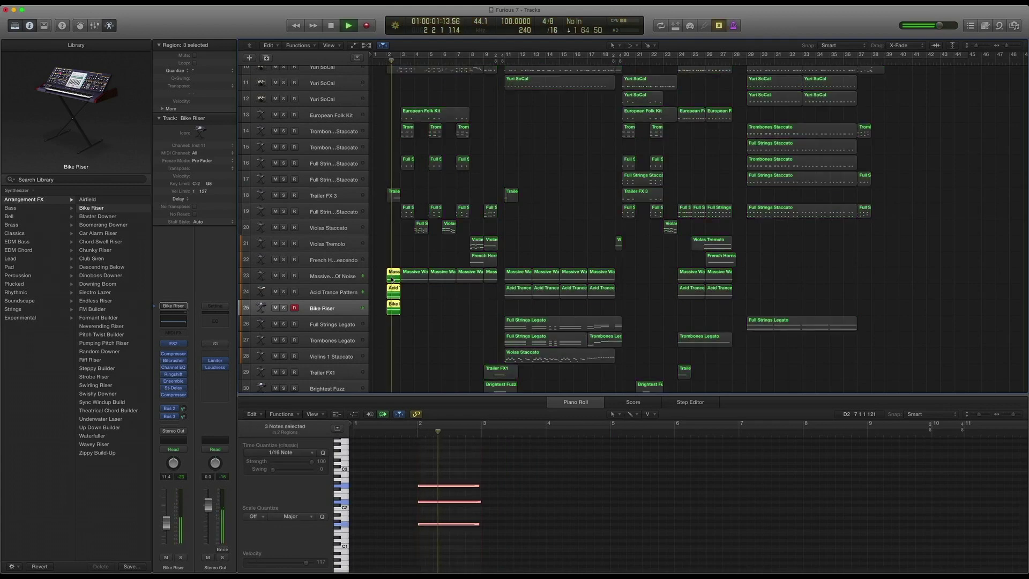
key(space)
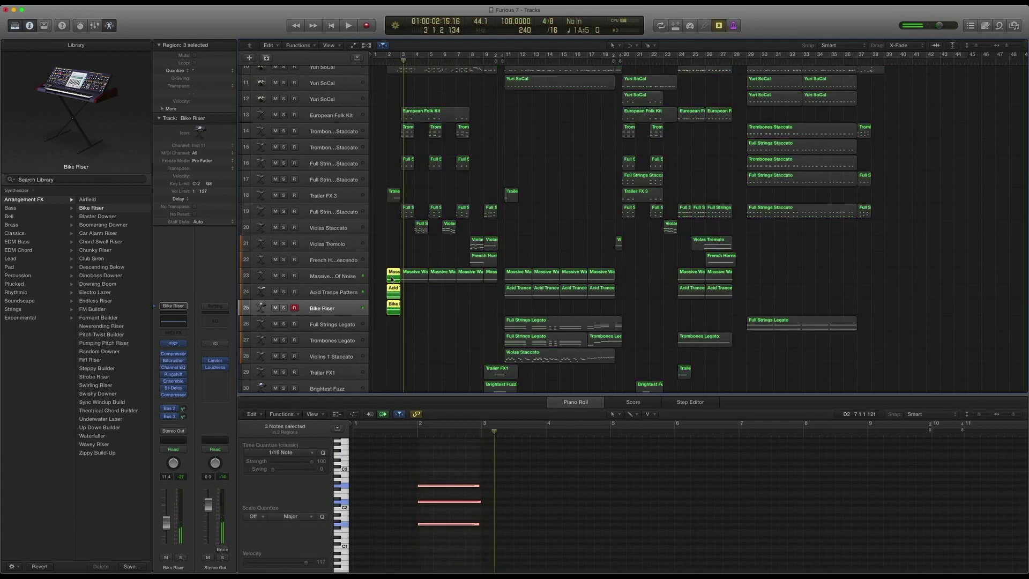
key(Return)
key(ctrl+s)
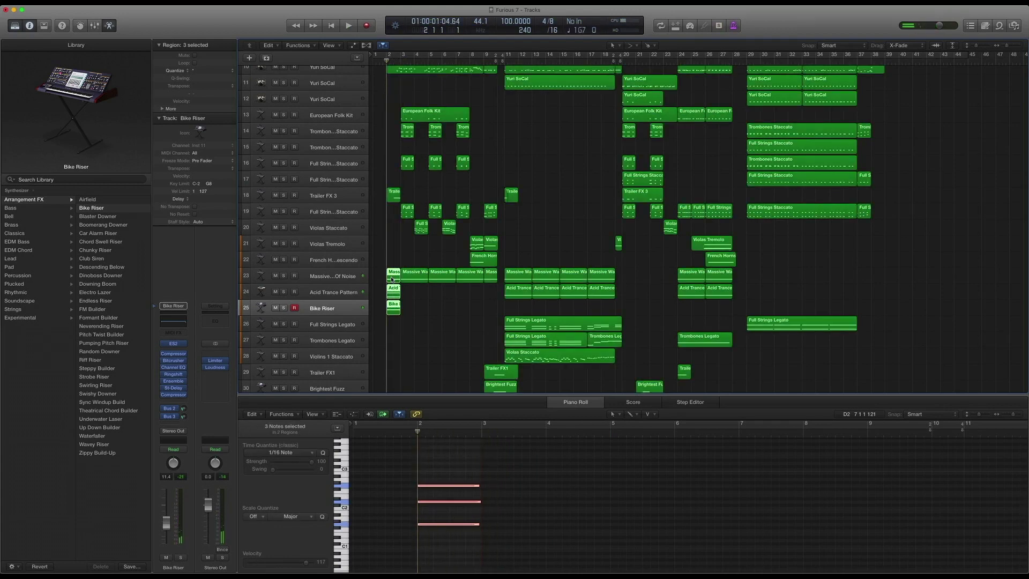
- Show the Trailer FX 3 patch within the Textures FX category of the Library and play the track's regions in solo from bar 2
click(393, 194)
key(ctrl+s)
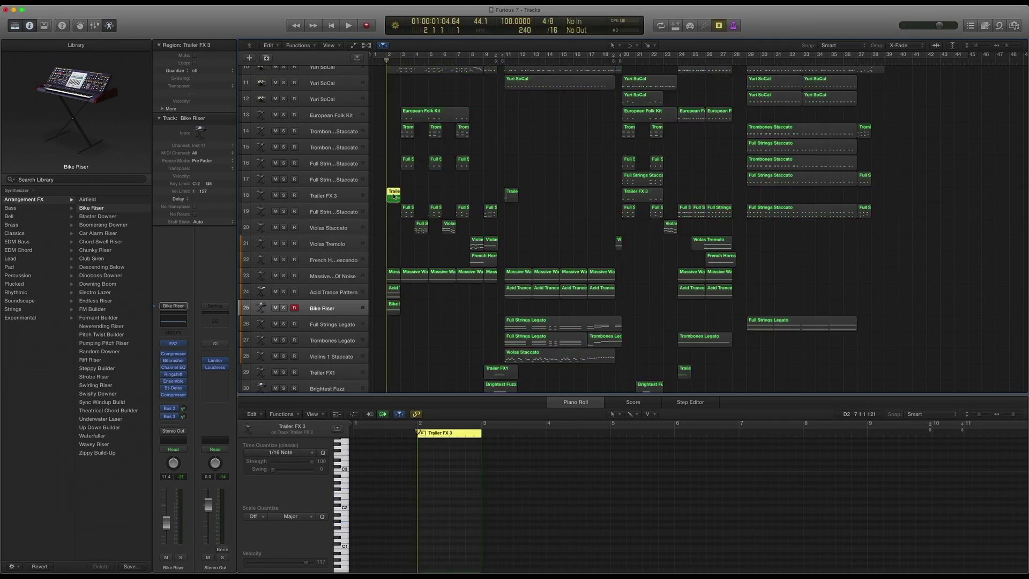
click(350, 197)
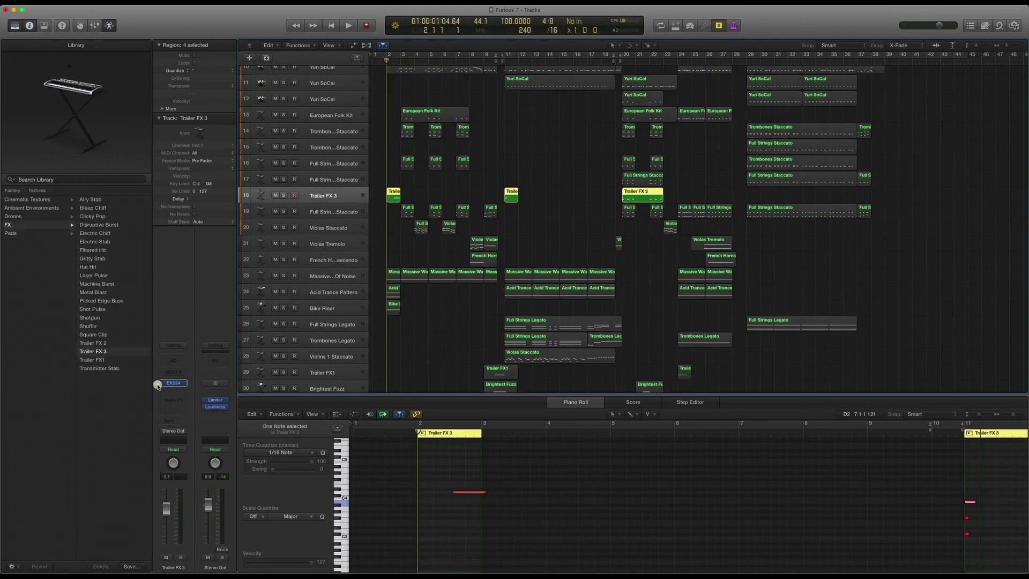
scroll(4, 230, left, 3)
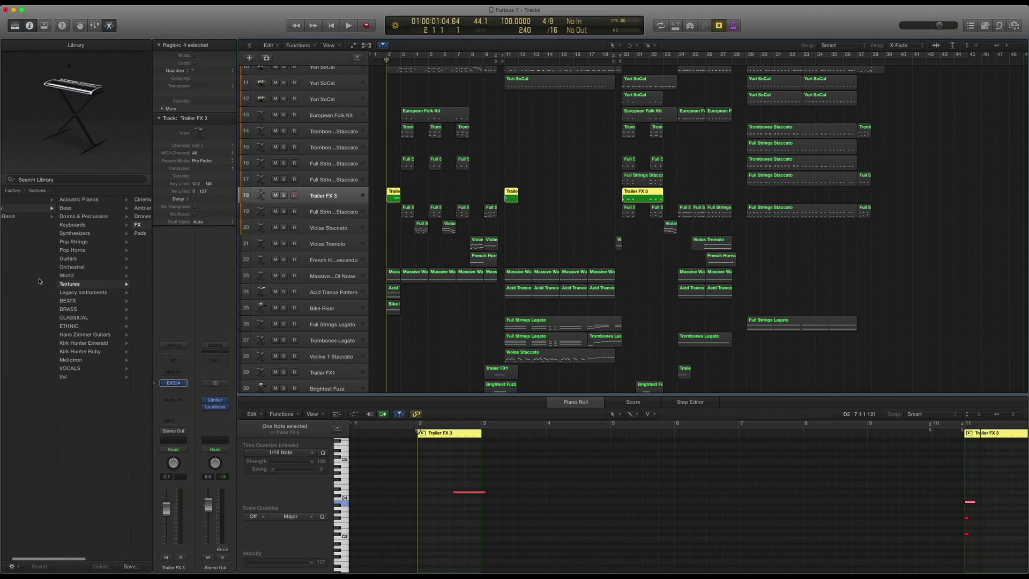
scroll(99, 225, right, 3)
scroll(99, 226, right, 2)
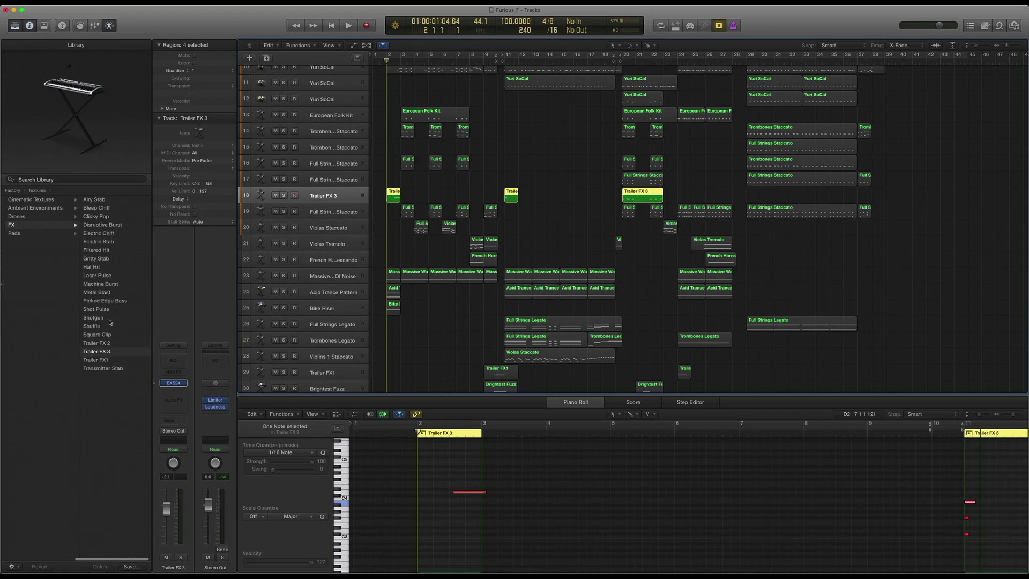
key(space)
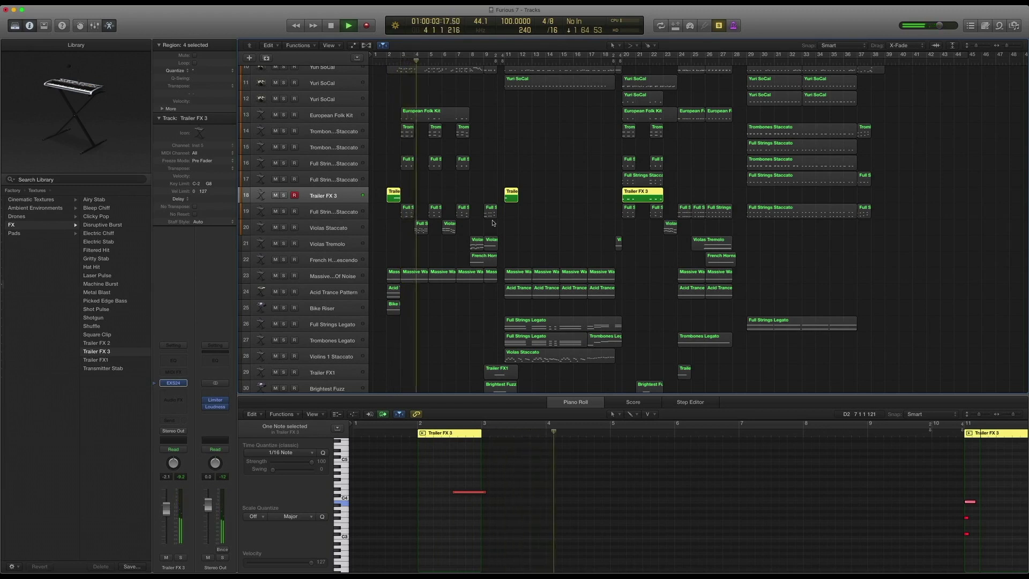
key(space)
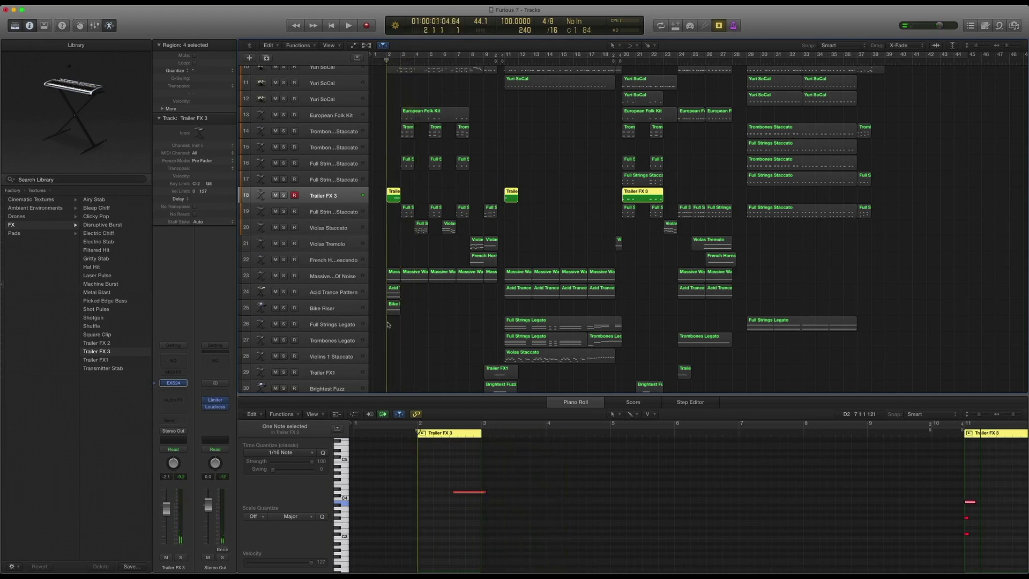
- Select the Trailer FX 3, Massive Wall Of Noise, Acid Trance Pattern and Bike Riser regions at bar 2, play them in solo and turn solo off
drag(391, 325, 397, 185)
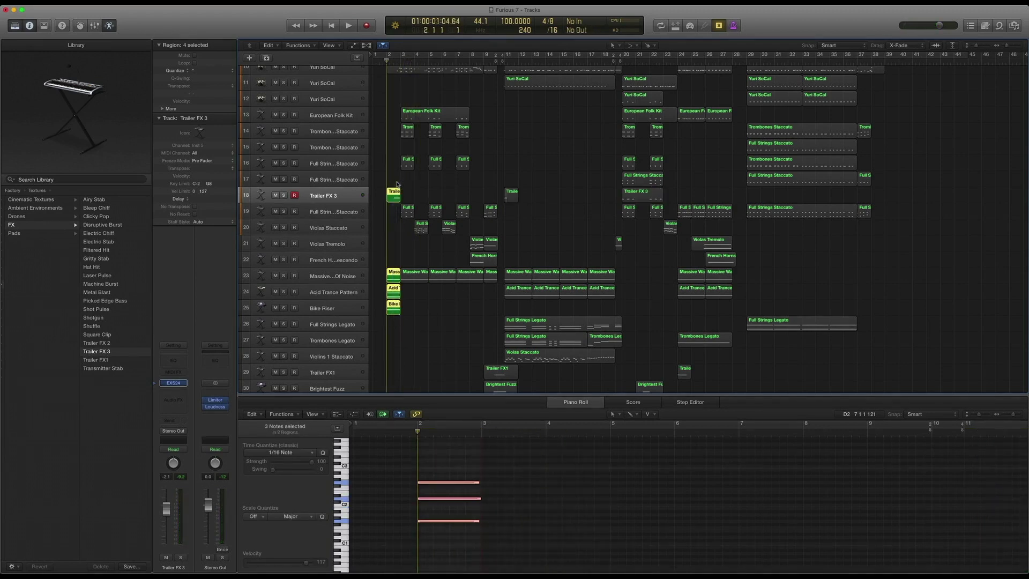
key(space)
key(space)
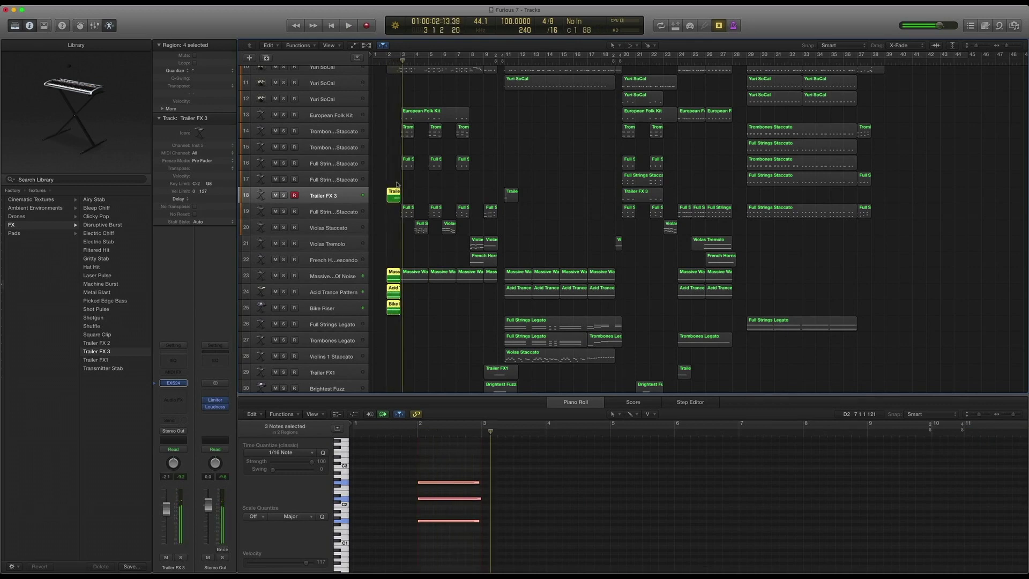
key(Return)
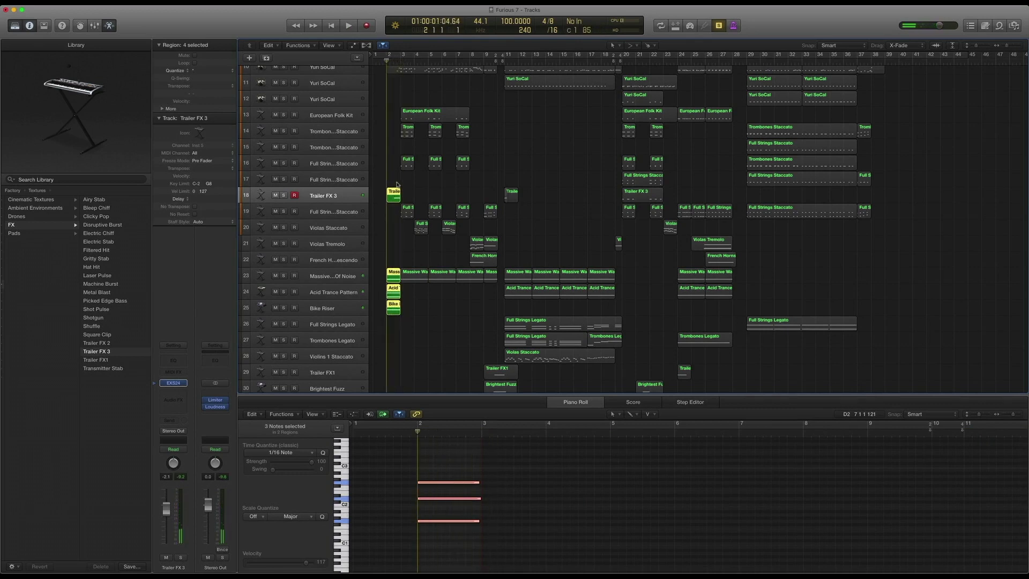
key(ctrl+s)
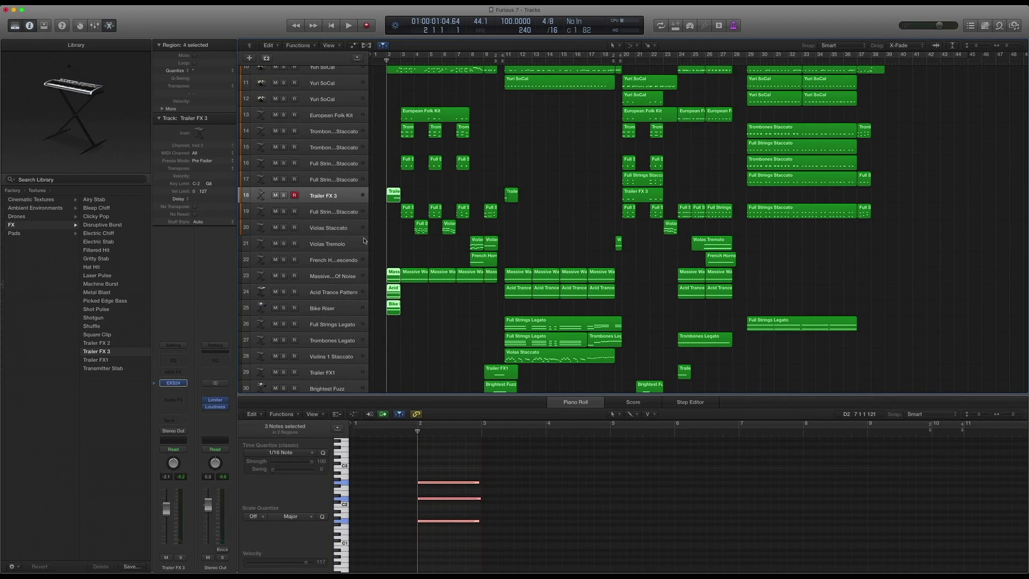
- Select the two Violas Tremolo regions from bar 8 and show the track's EXS24 patch within the Orchestral Strings category of the Library
click(333, 244)
drag(524, 239, 466, 243)
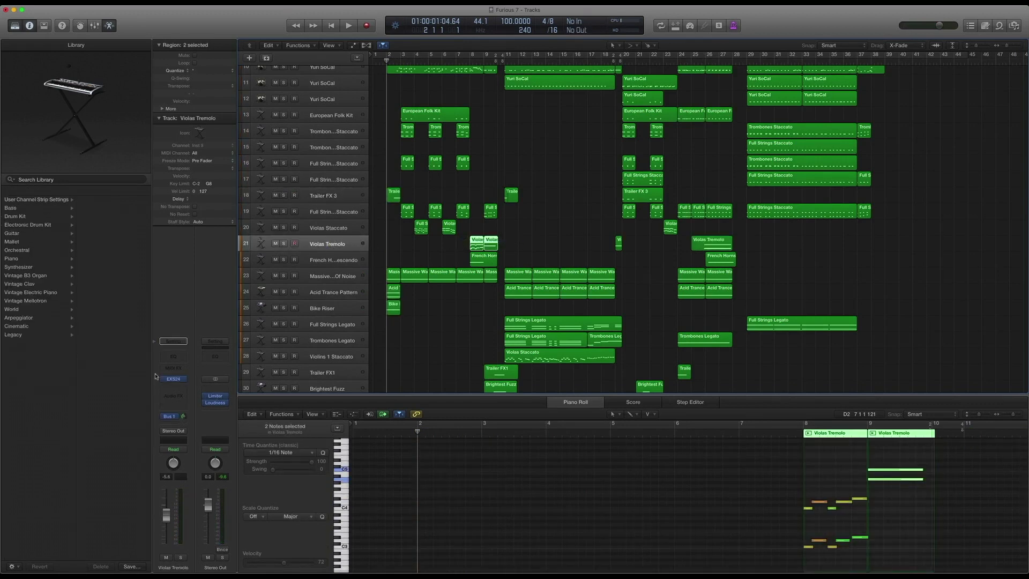
click(173, 379)
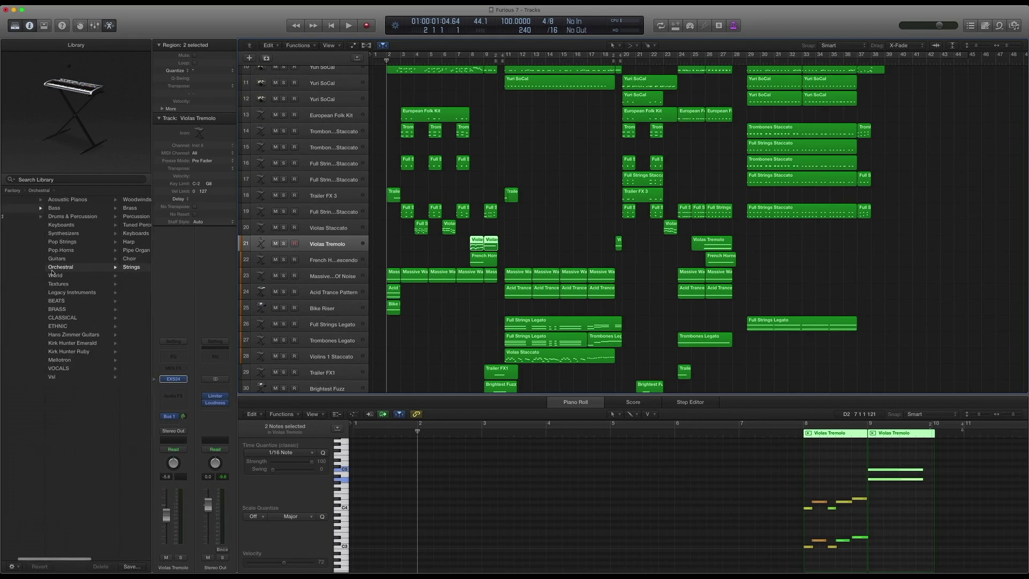
click(53, 268)
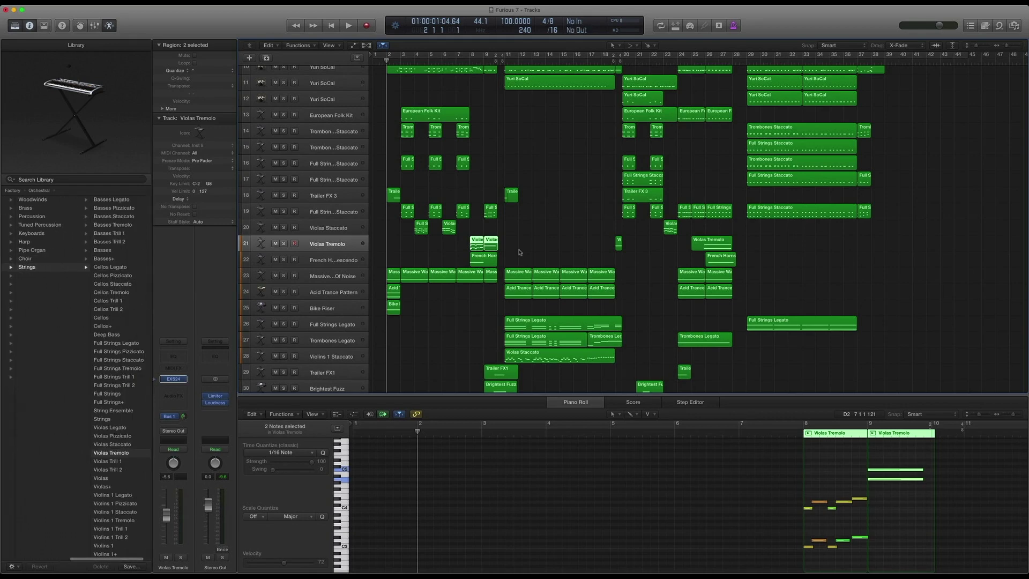
- Play the two selected Violas Tremolo regions in solo from bar 8 and stop at bar 10
shift+click(450, 228)
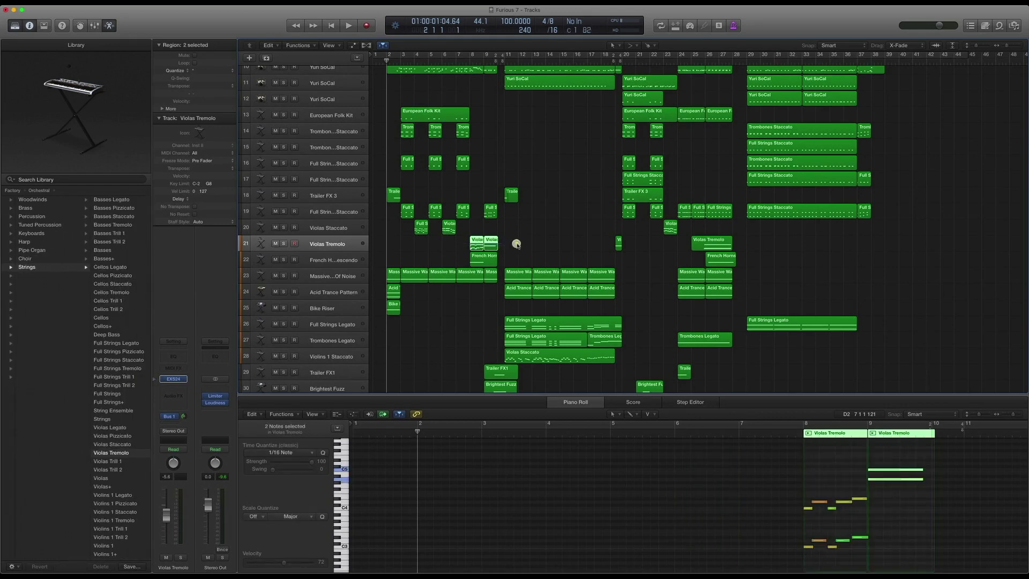
key(ctrl+s)
key(space)
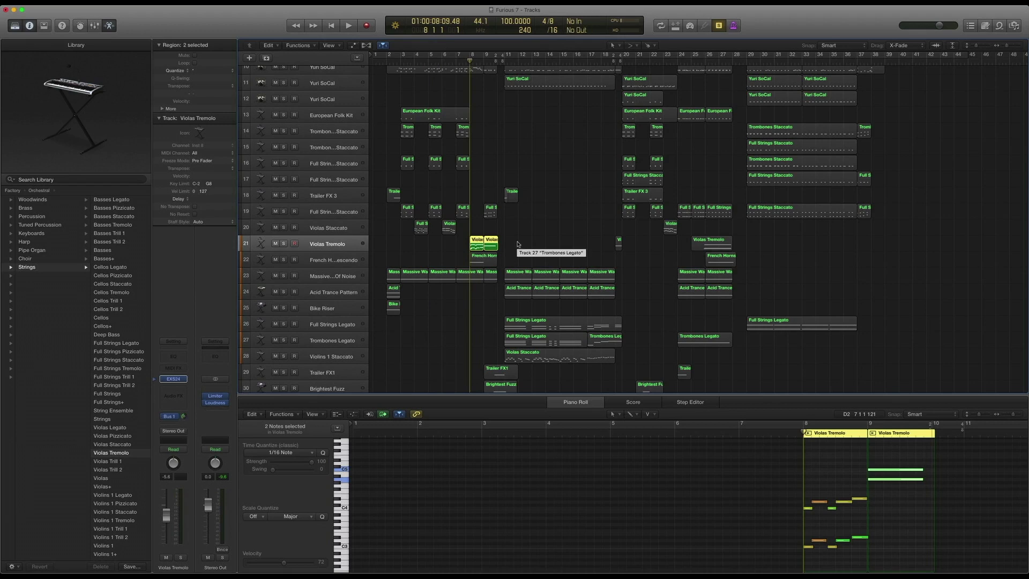
key(space)
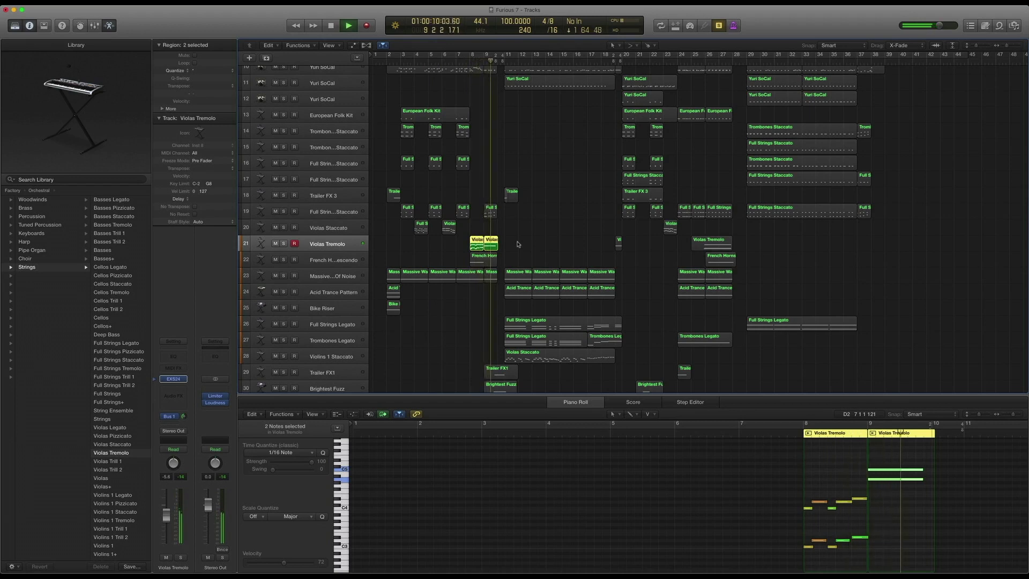
key(space)
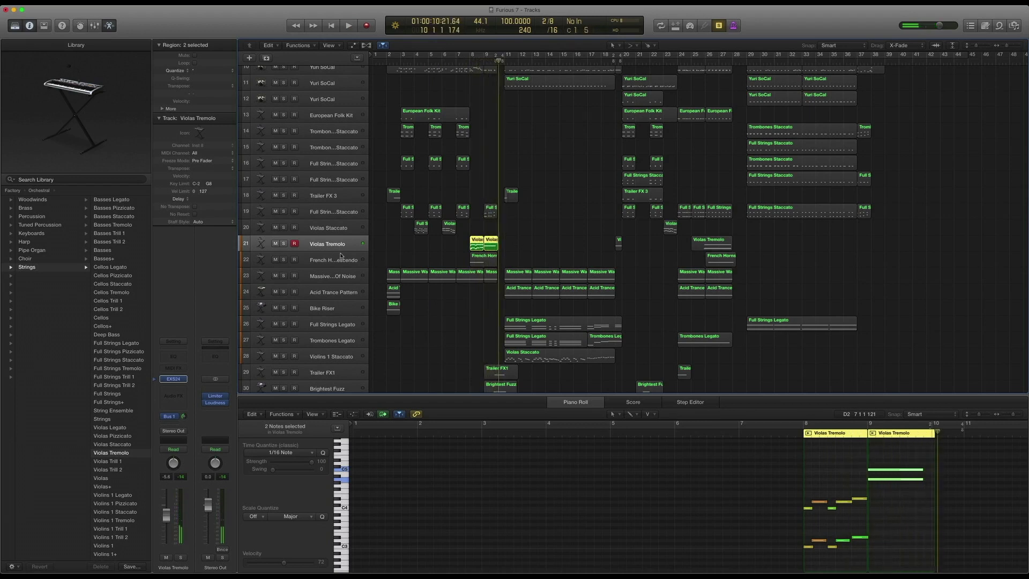
- Select the French Horns Crescendo track and show its EXS24 patch within the Orchestral Brass category of the Library
click(334, 258)
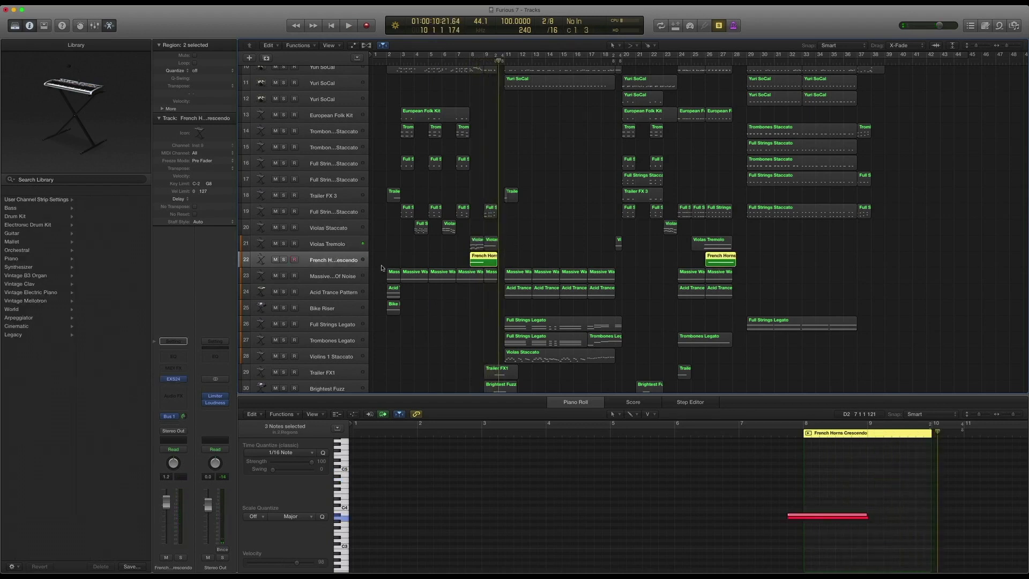
click(156, 379)
scroll(75, 258, left, 3)
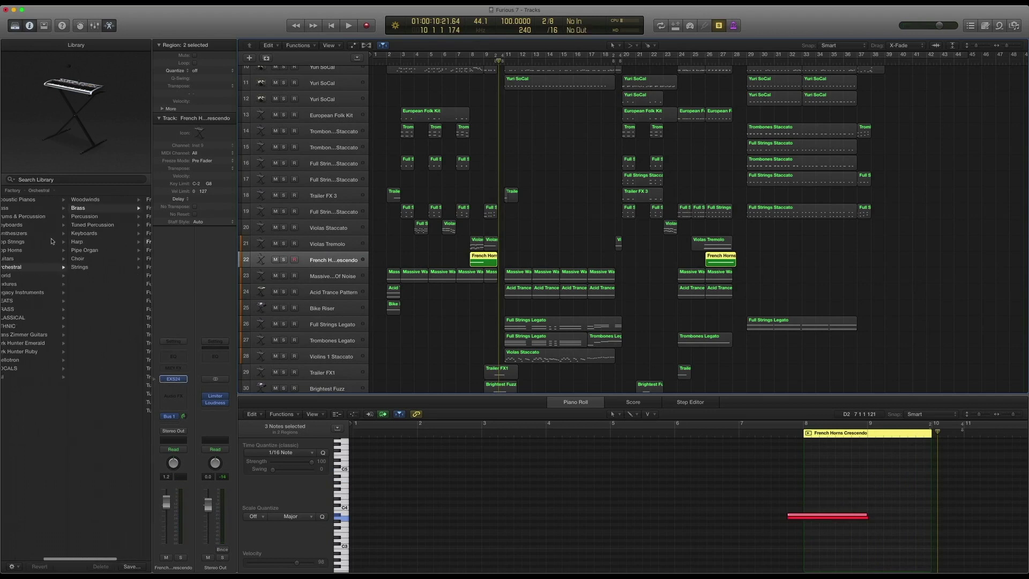
scroll(102, 244, right, 3)
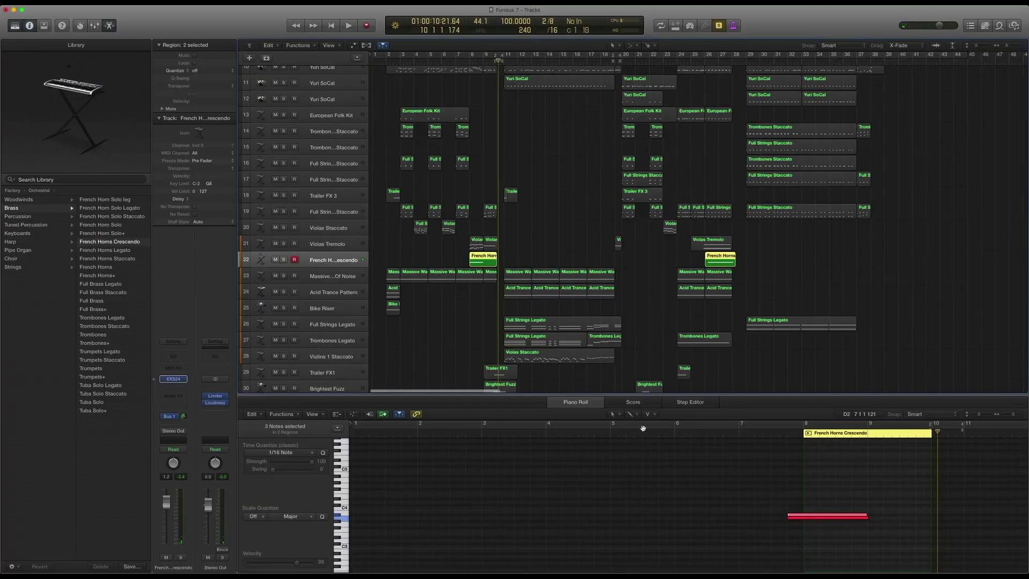
scroll(471, 260, down, 1)
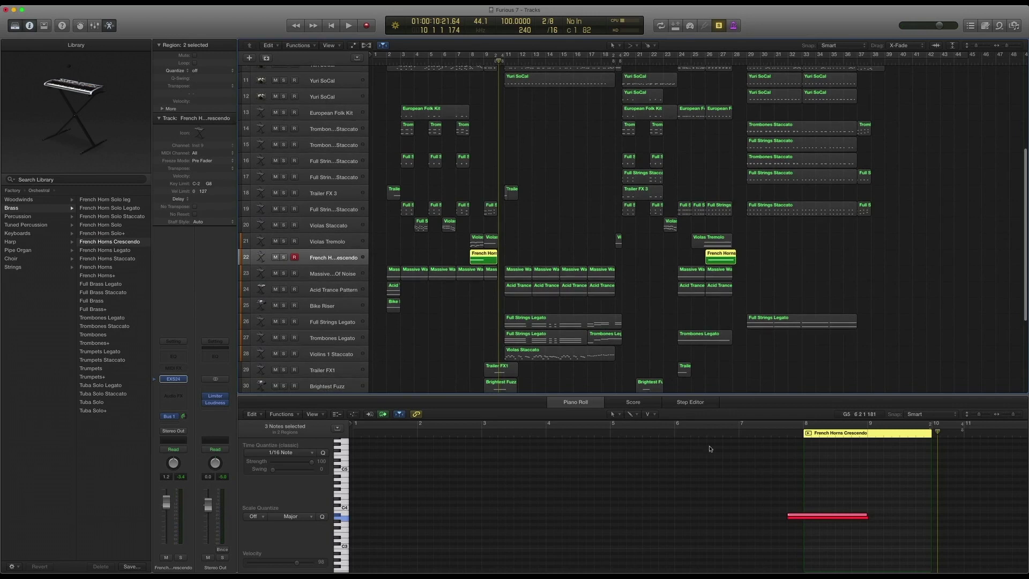
scroll(799, 490, right, 2)
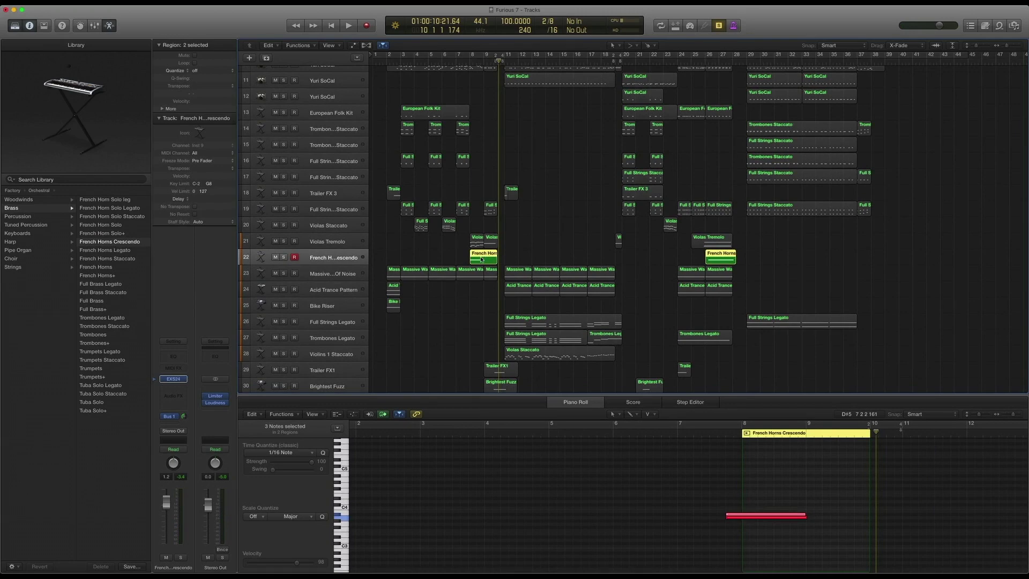
- Move the playhead to bar 9, turn solo off and play the French Horns Crescendo region within the full arrangement
drag(498, 61, 485, 62)
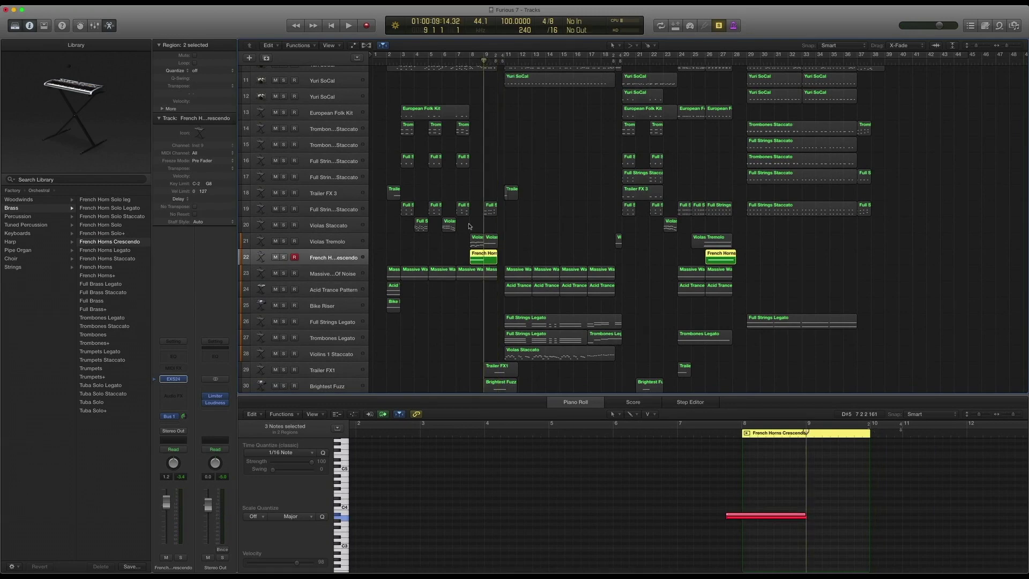
key(ctrl+s)
scroll(468, 58, down, 1)
key(space)
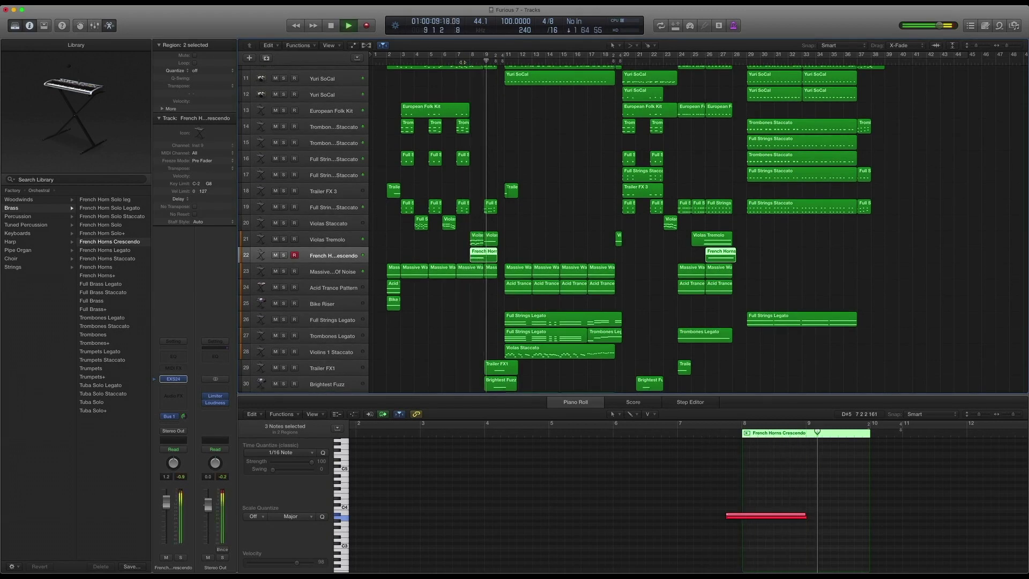
key(space)
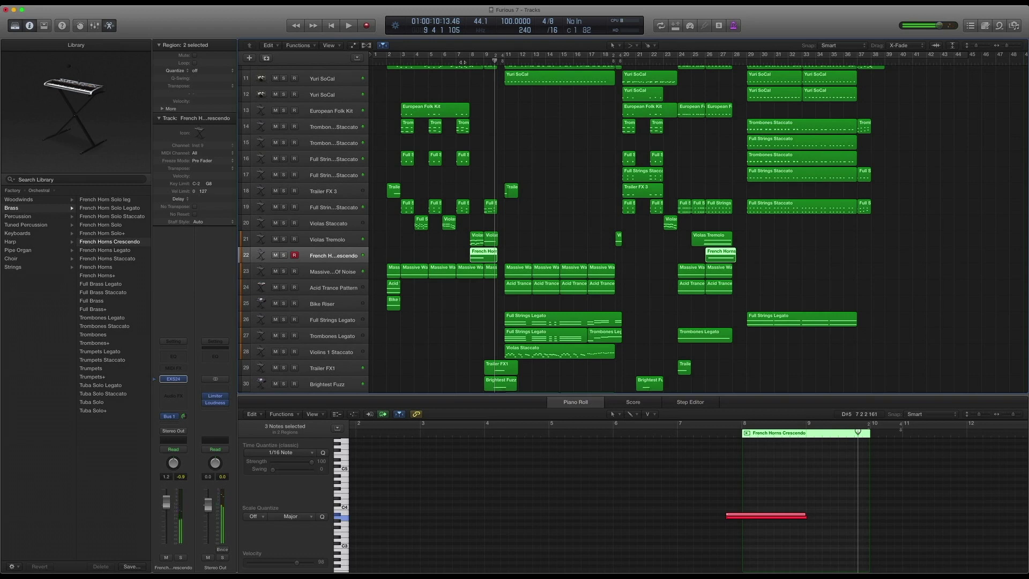
- Close the Piano Roll and select the first Yuri SoCal, European Folk Kit, Trombones Staccato and Full Strings Staccato regions one by one
click(470, 61)
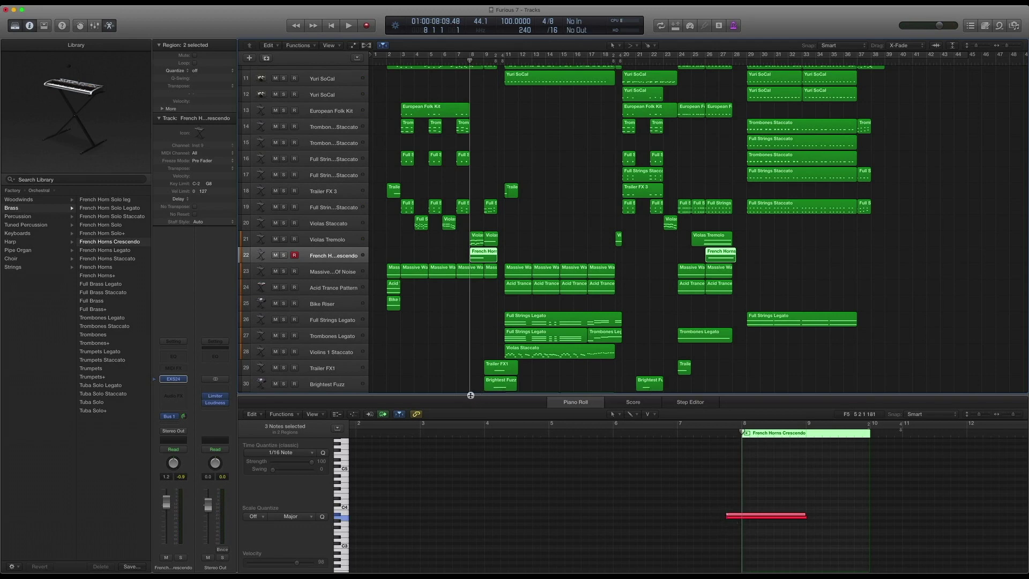
key(e)
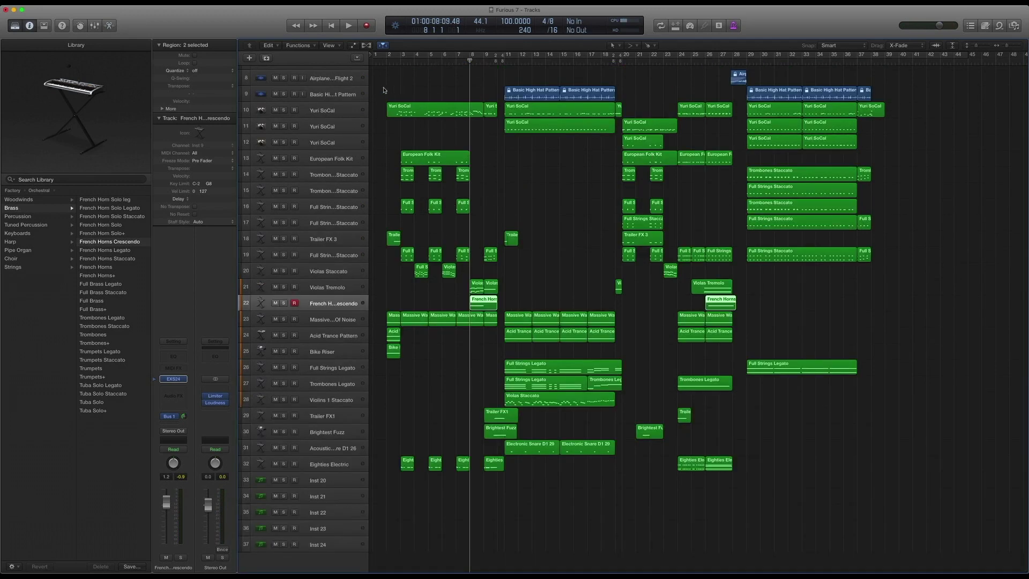
drag(384, 90, 488, 342)
click(426, 78)
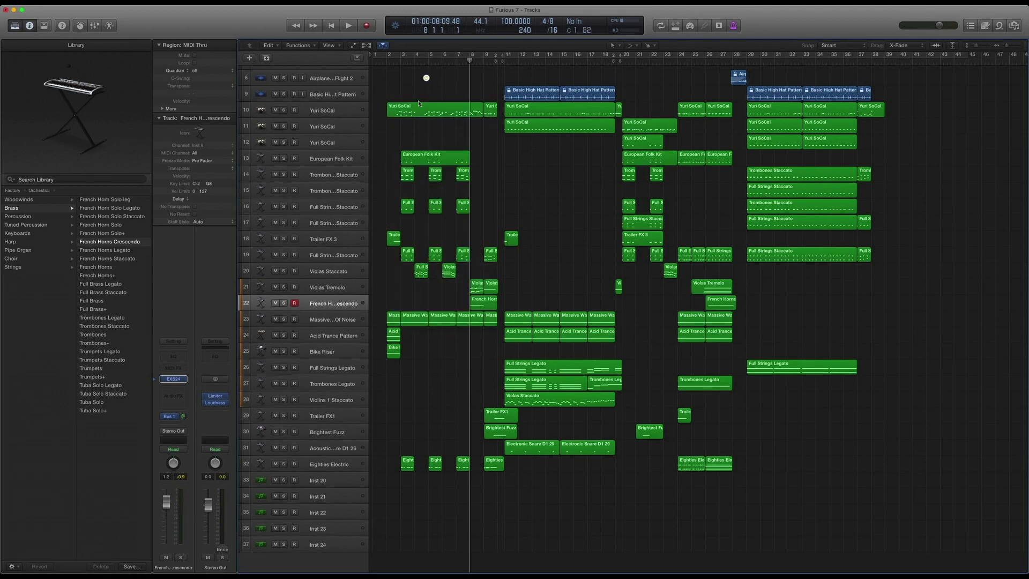
click(417, 110)
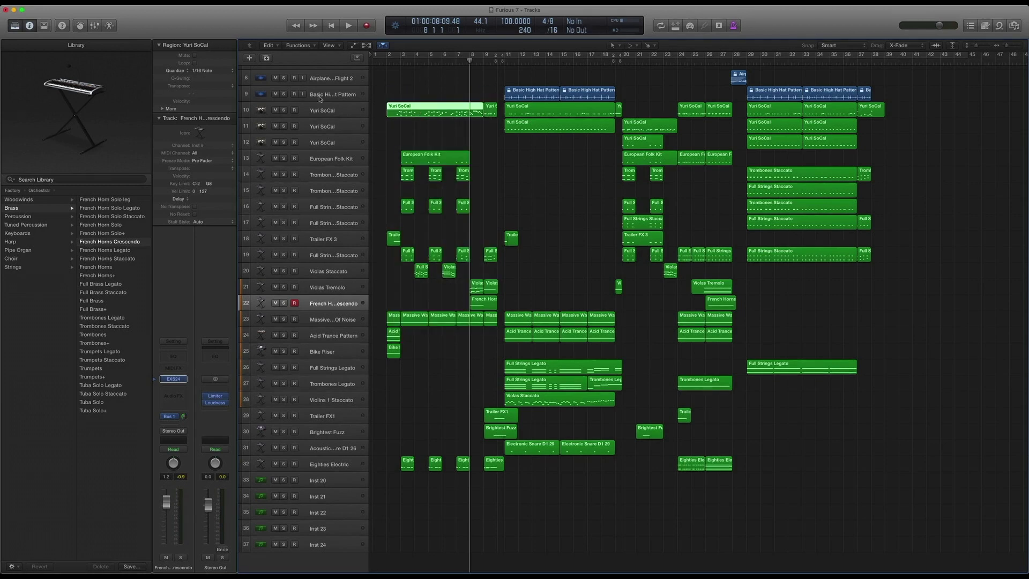
click(433, 154)
click(406, 174)
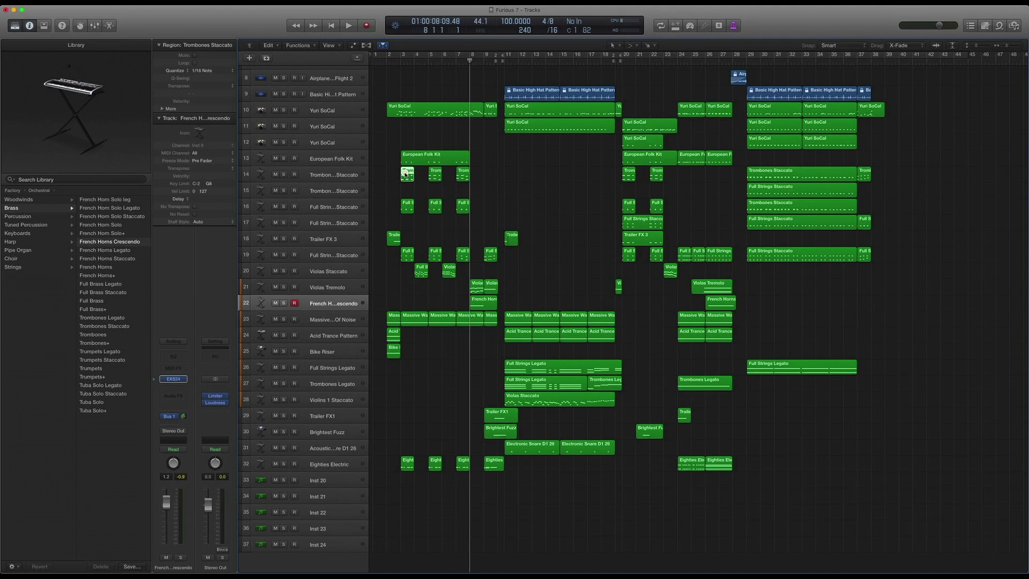
click(405, 208)
- Select the Eighties Electric track and show its EXS24 patch within the Electric Guitars category of the Library
click(320, 462)
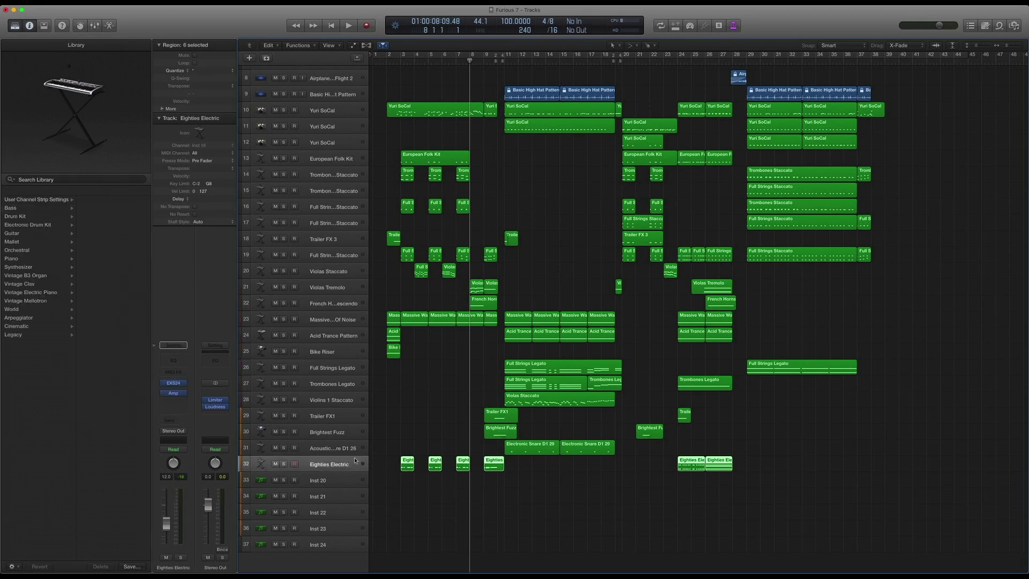
click(156, 384)
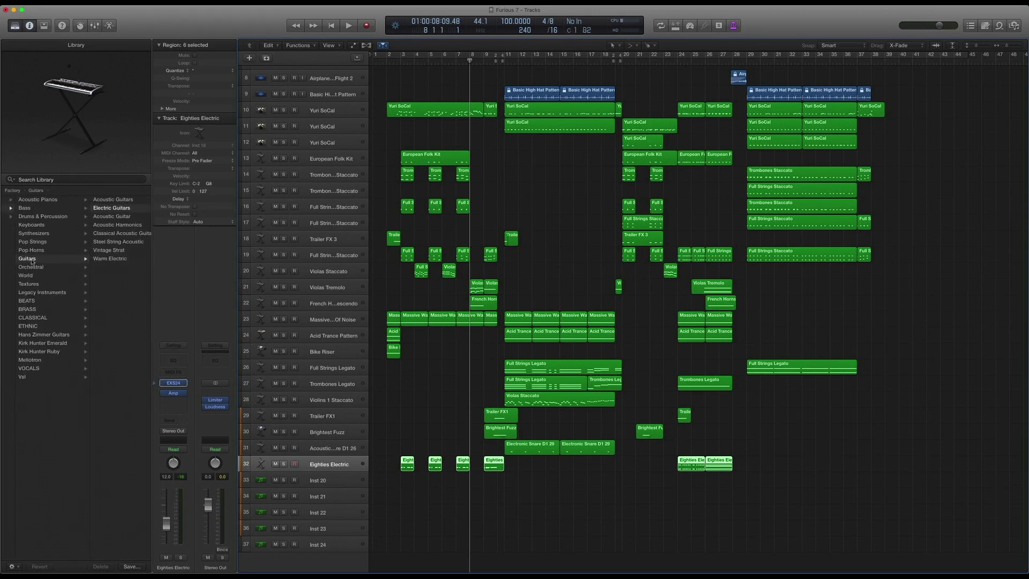
click(118, 208)
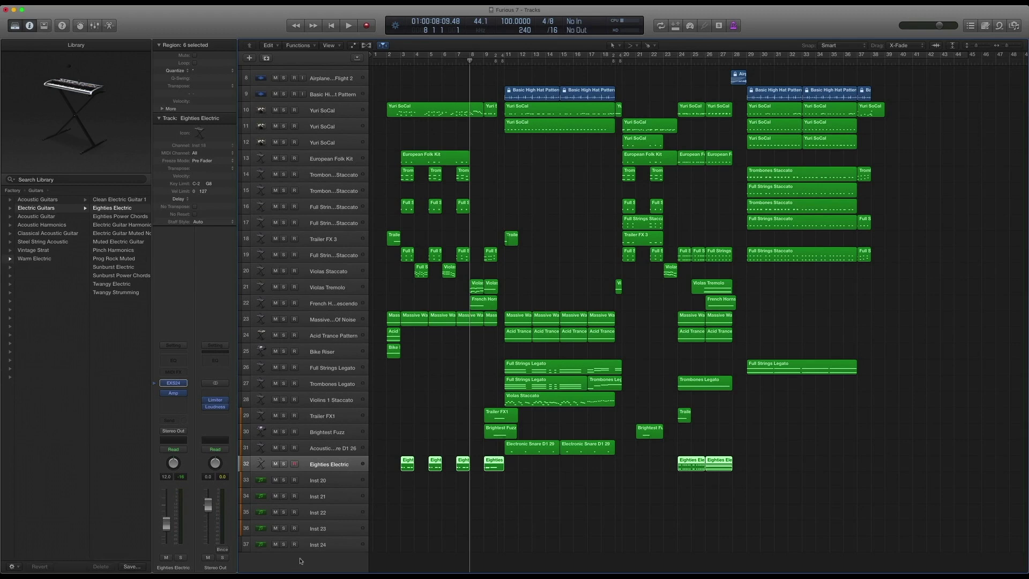
- Open the Eighties Electric track's Amp Designer, show the Boutique Retro Distort preset among the Distorted settings and close the plug-in
click(172, 393)
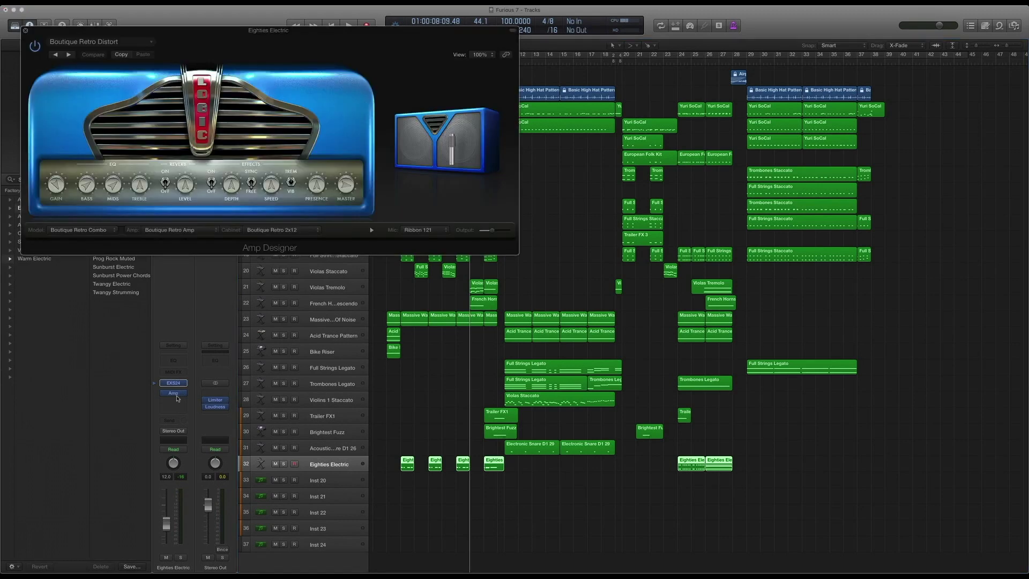
click(101, 42)
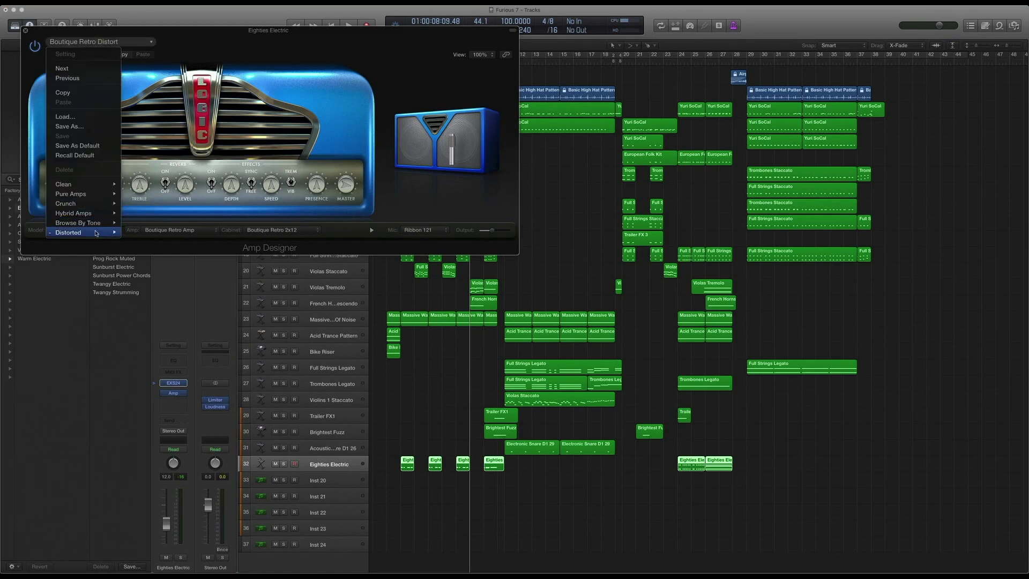
mouse_move(81, 232)
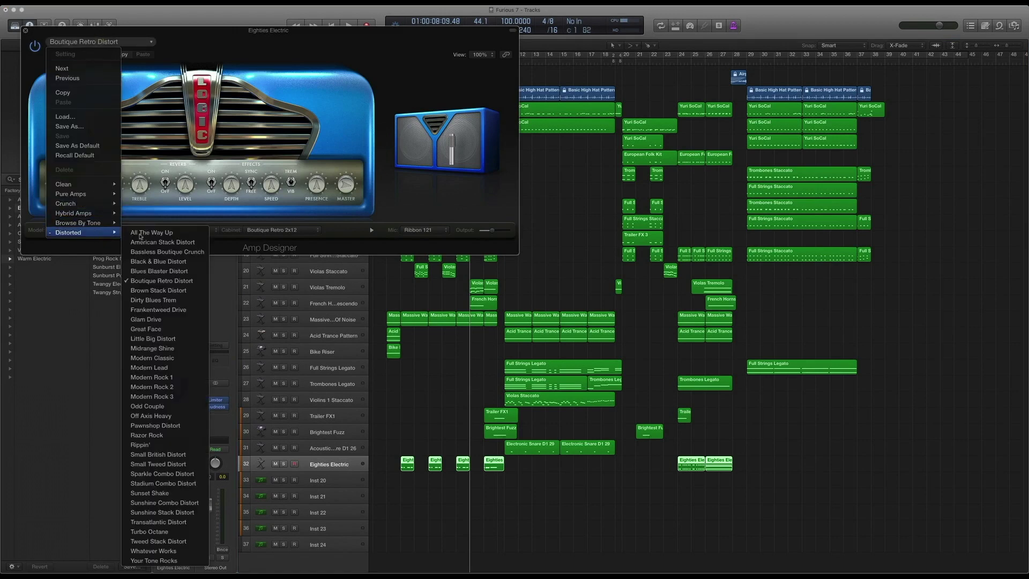
click(170, 281)
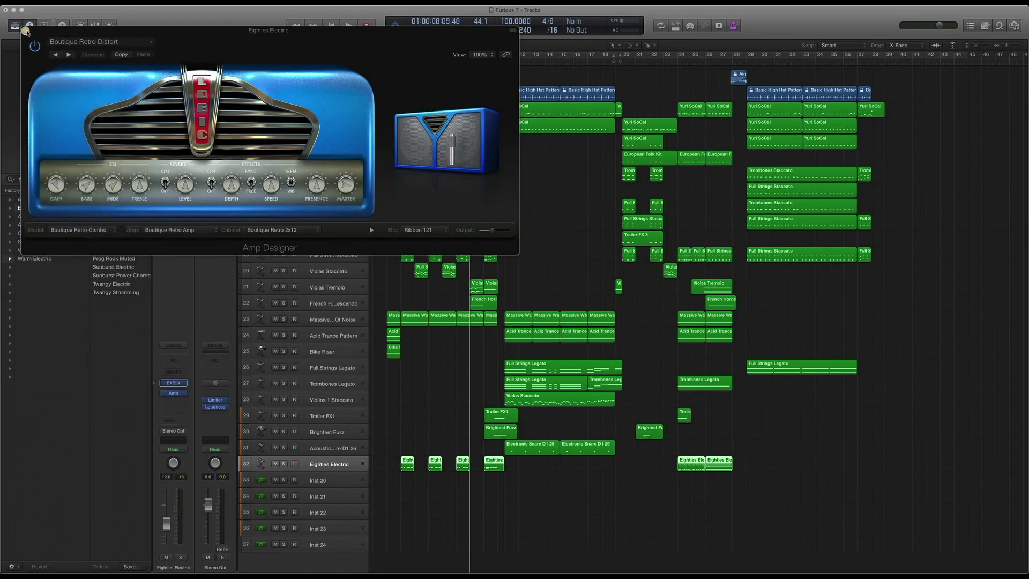
click(26, 30)
- Select the first four Eighties Electric regions, play them in solo through bar 10 and turn solo off
drag(485, 502, 405, 466)
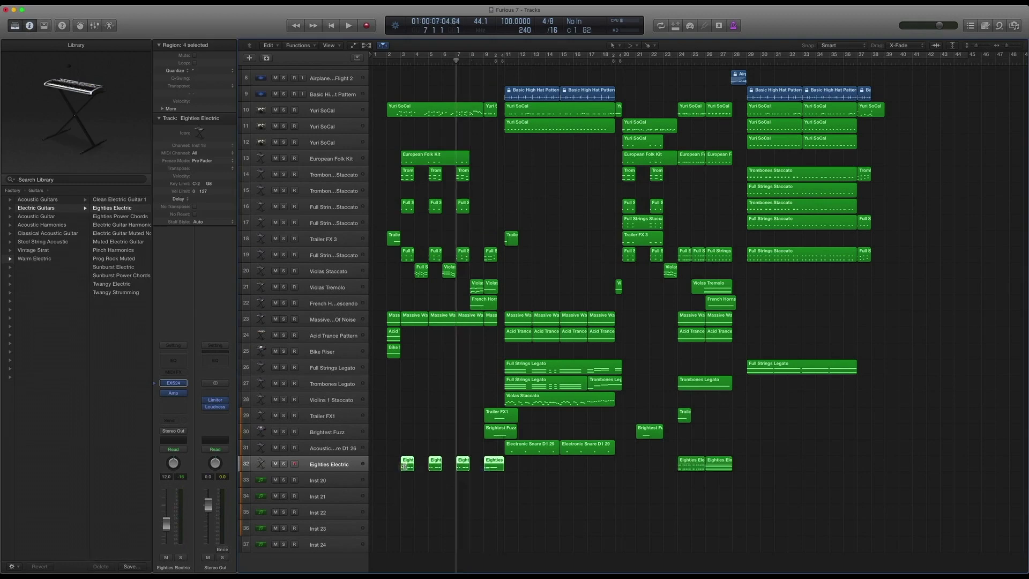
key(comma)
key(comma)
key(comma)
key(comma)
key(ctrl+s)
key(space)
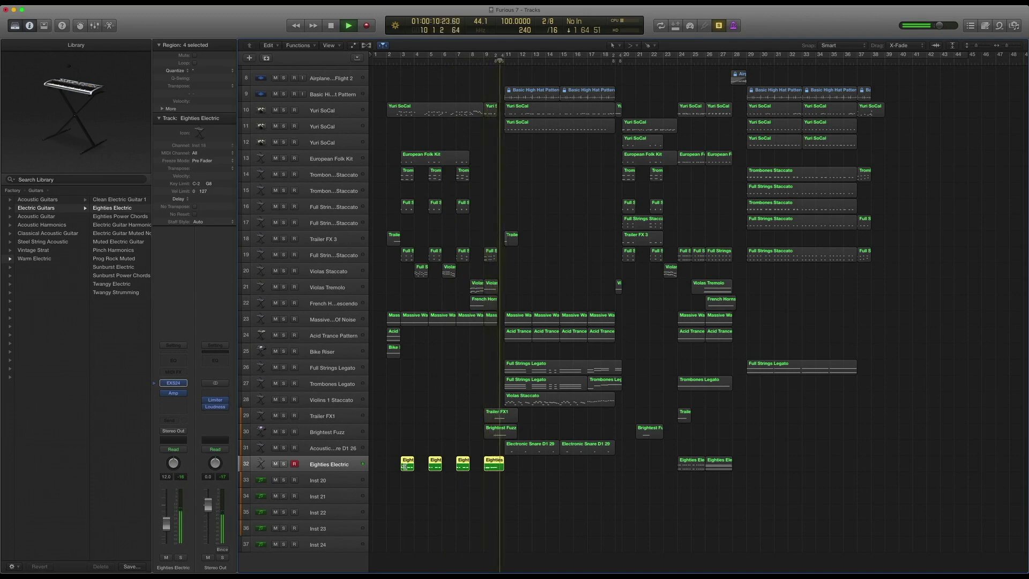
key(space)
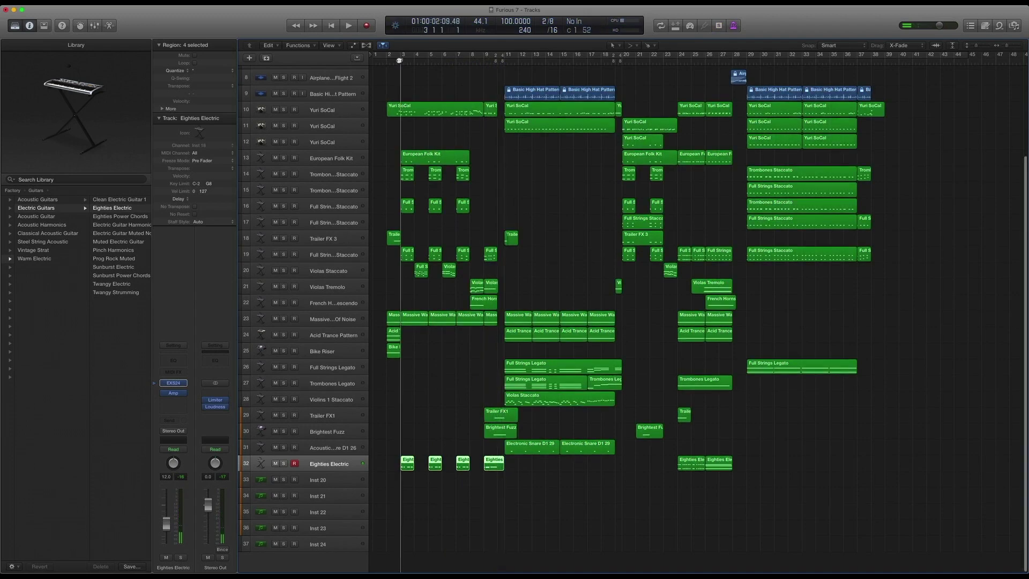
- Play the full arrangement from bar 3 for about one bar and again from bar 2
key(space)
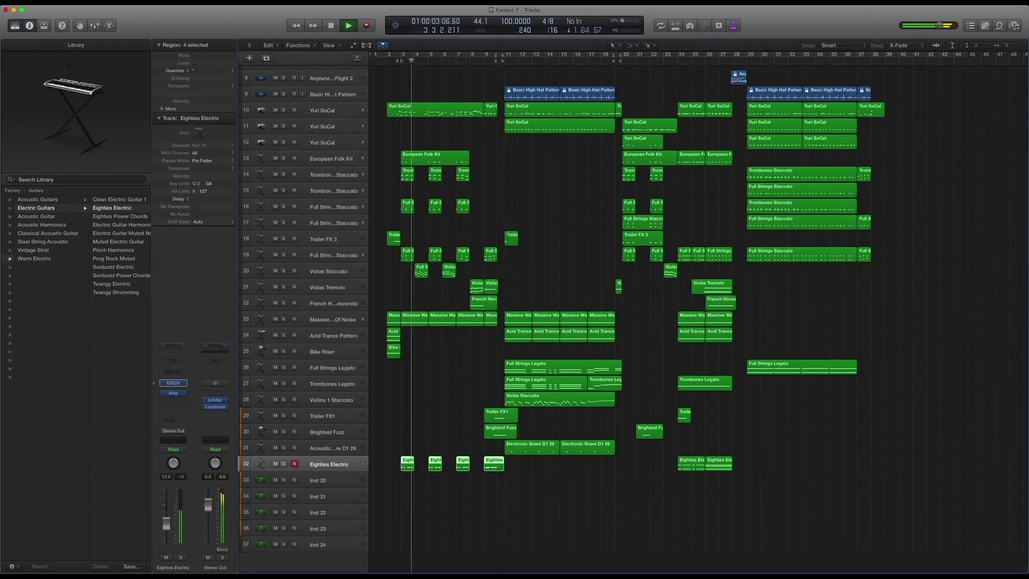
key(space)
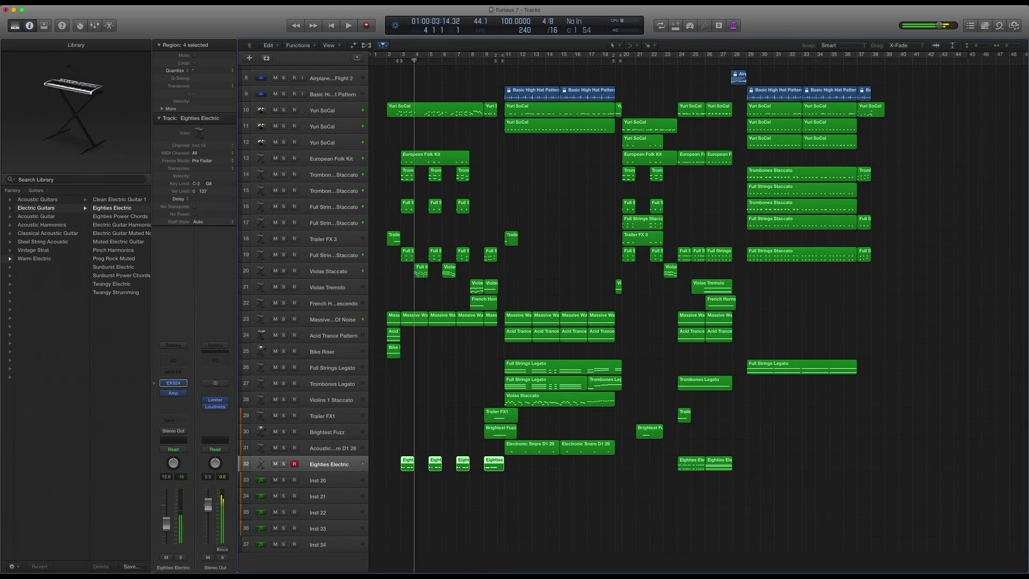
key(comma)
key(comma)
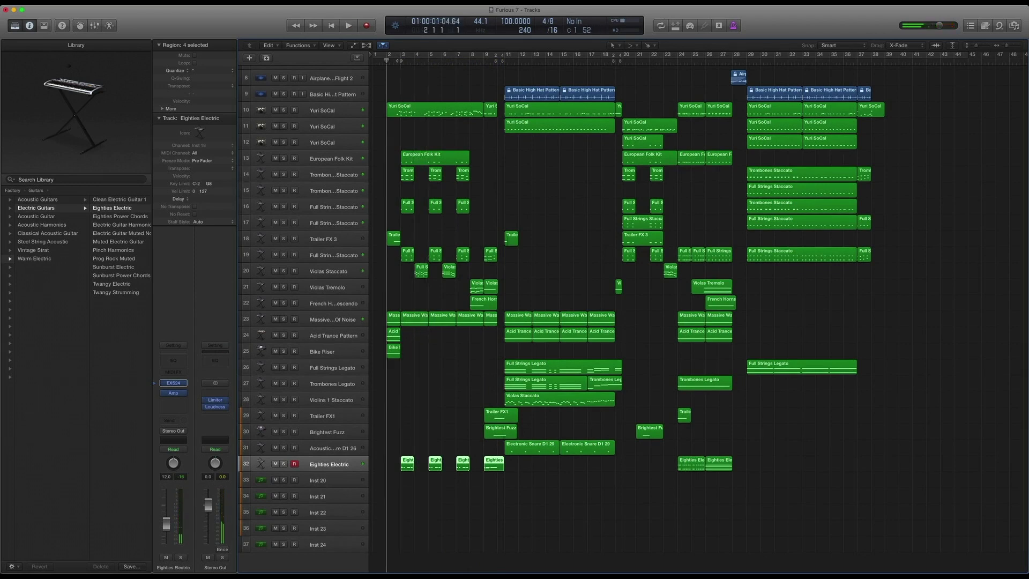
key(space)
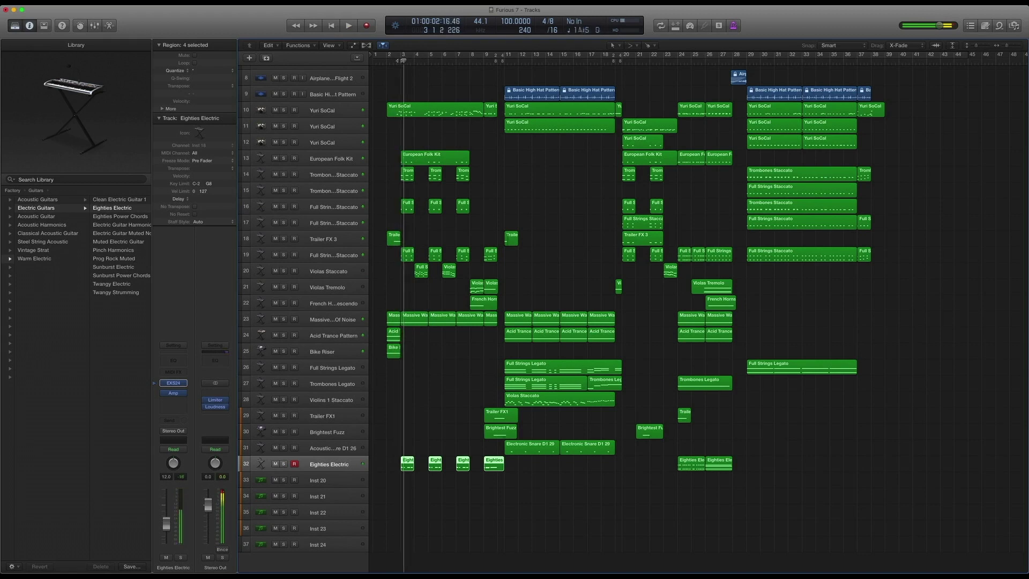
key(space)
- Play the opening of the full arrangement from bar 1 and once more from bar 2
key(comma)
key(space)
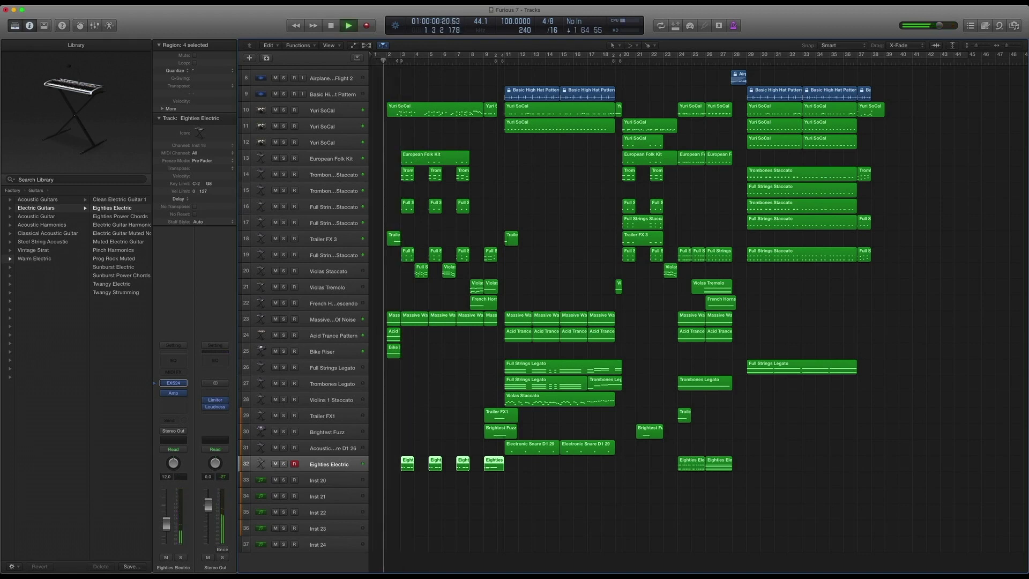
key(space)
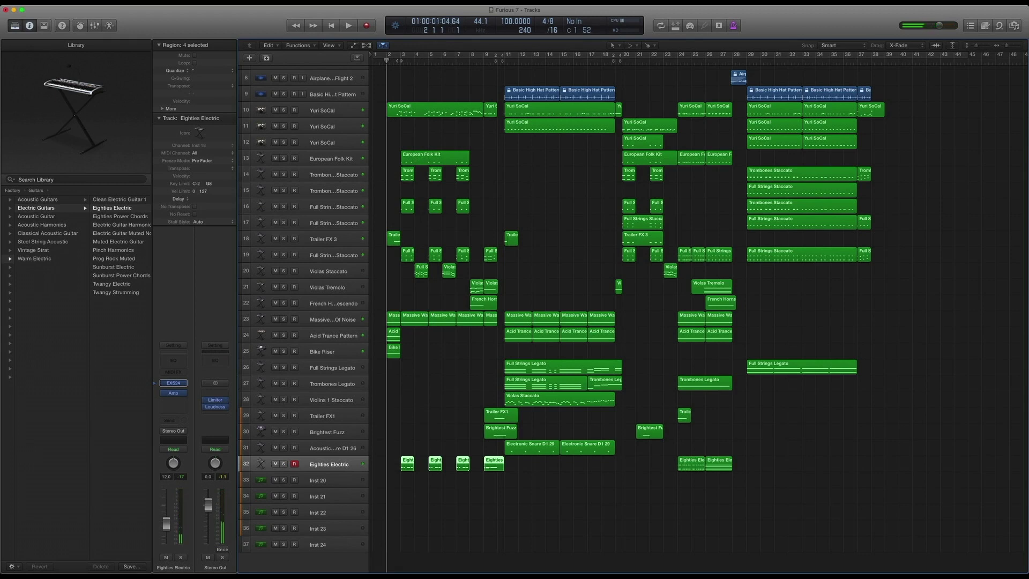
key(space)
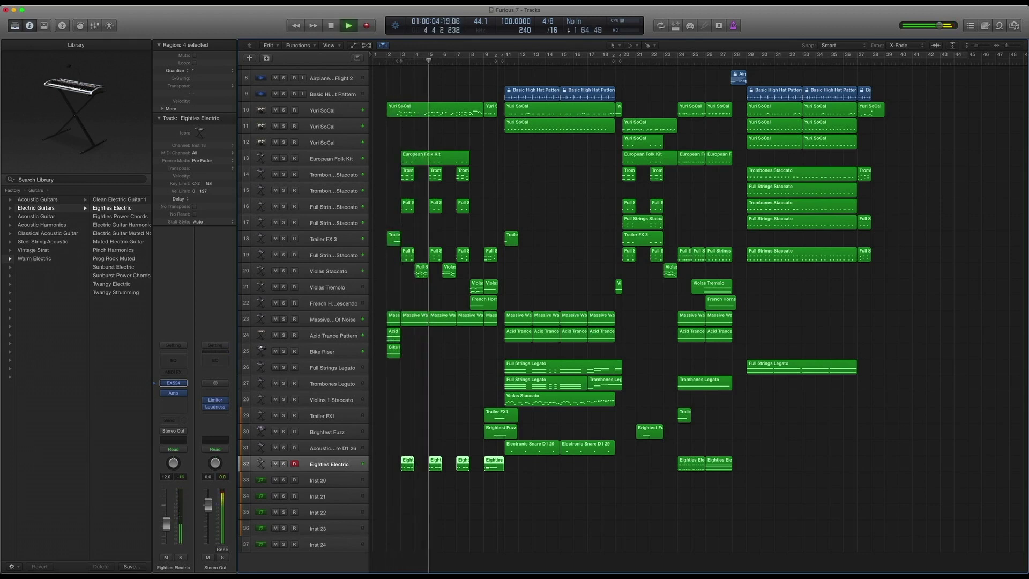
key(space)
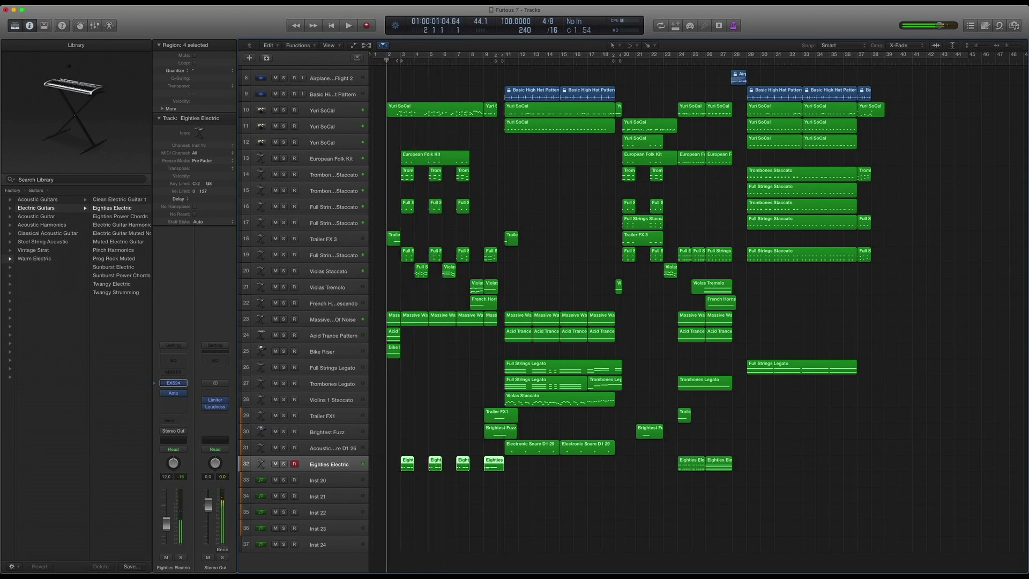
- Play the full arrangement from bar 2 to bar 11
key(space)
key(Return)
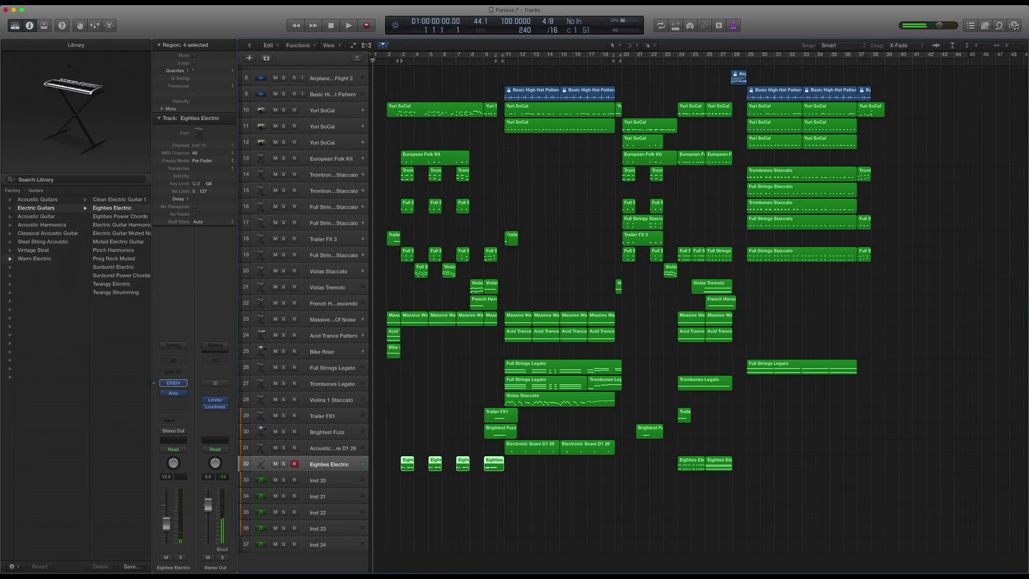
key(period)
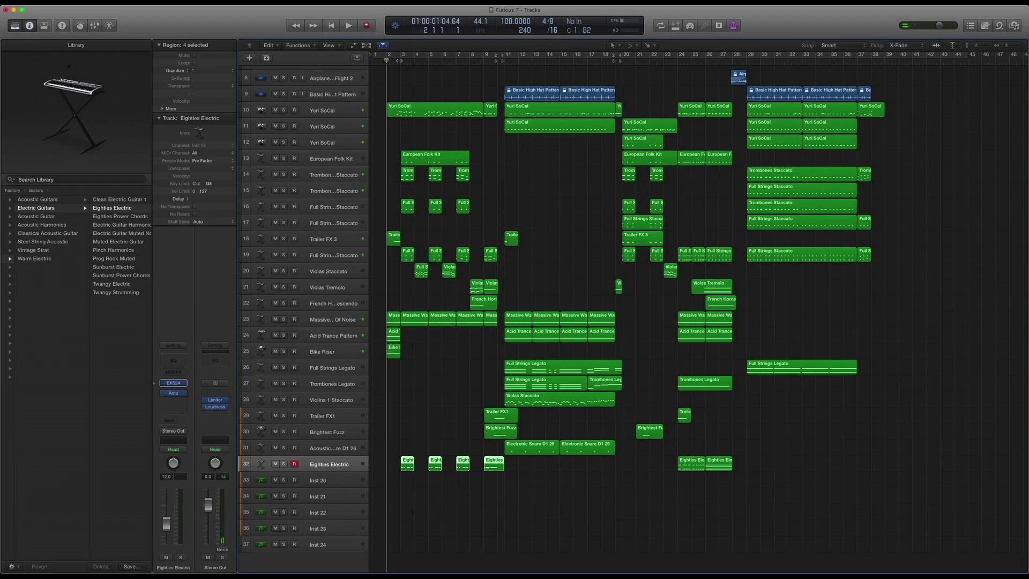
key(space)
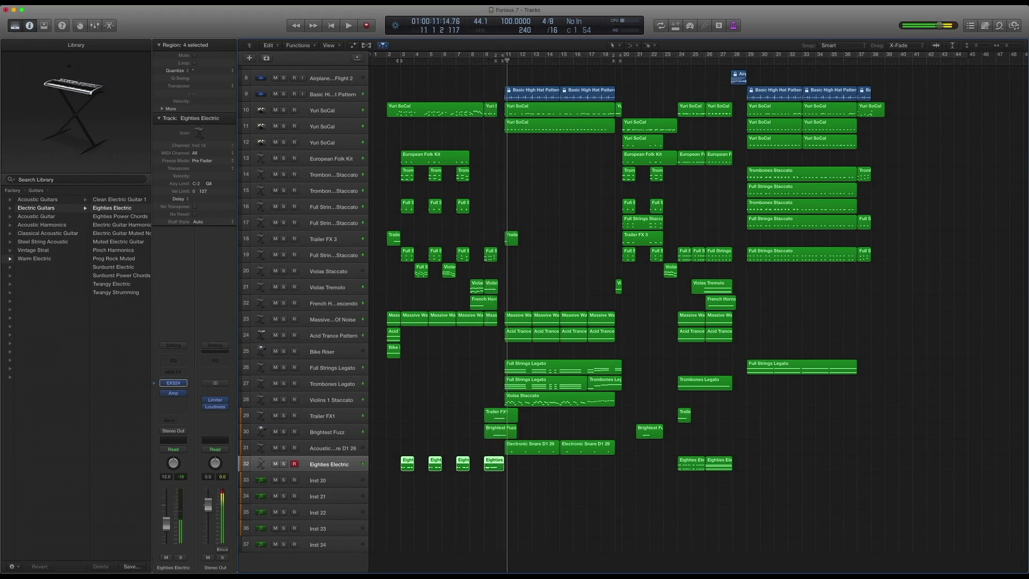
key(space)
- Select the Trailer FX1 track and show its patch in the Library among the FX textures
click(507, 417)
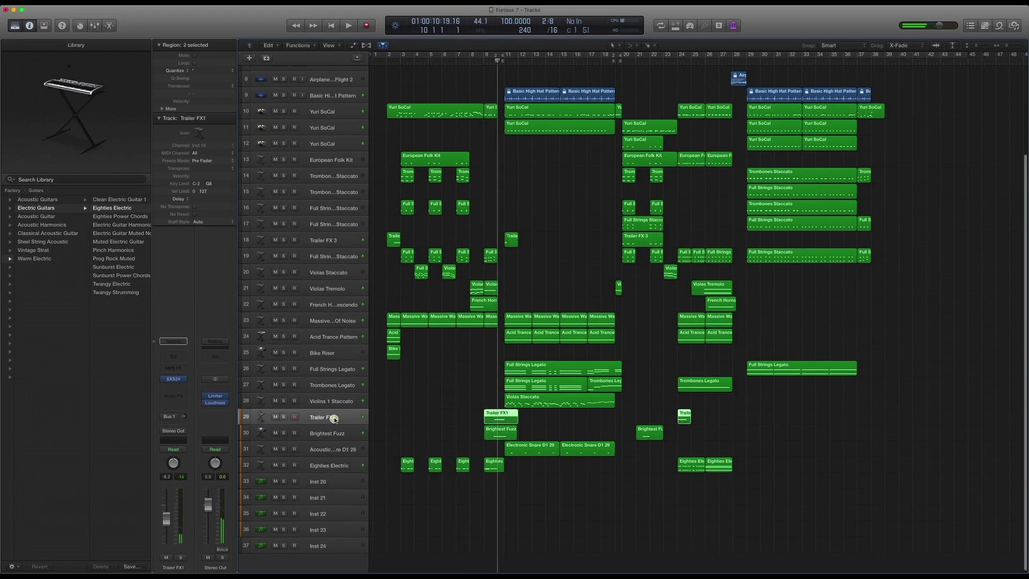
click(156, 379)
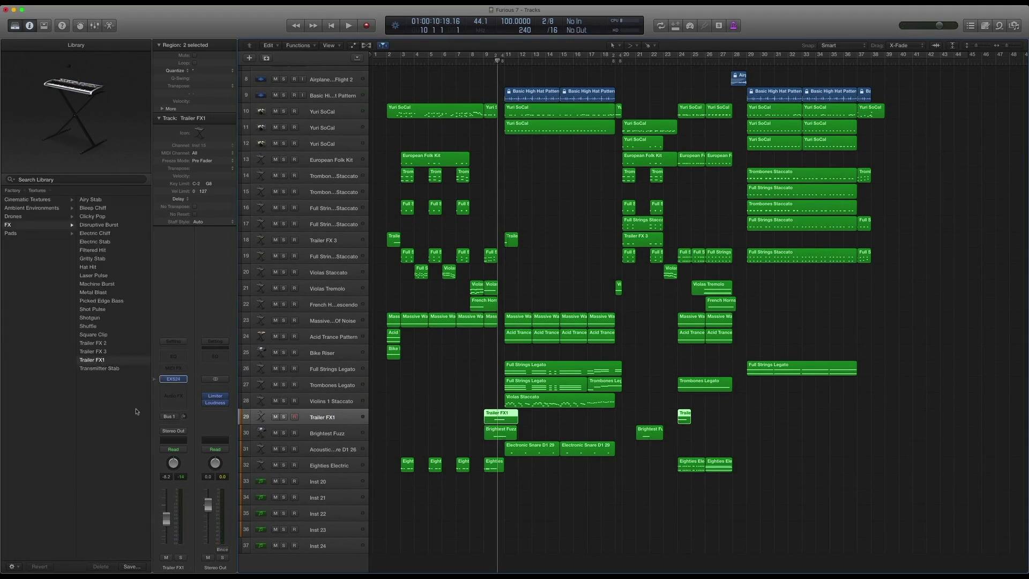
scroll(92, 343, left, 5)
click(101, 224)
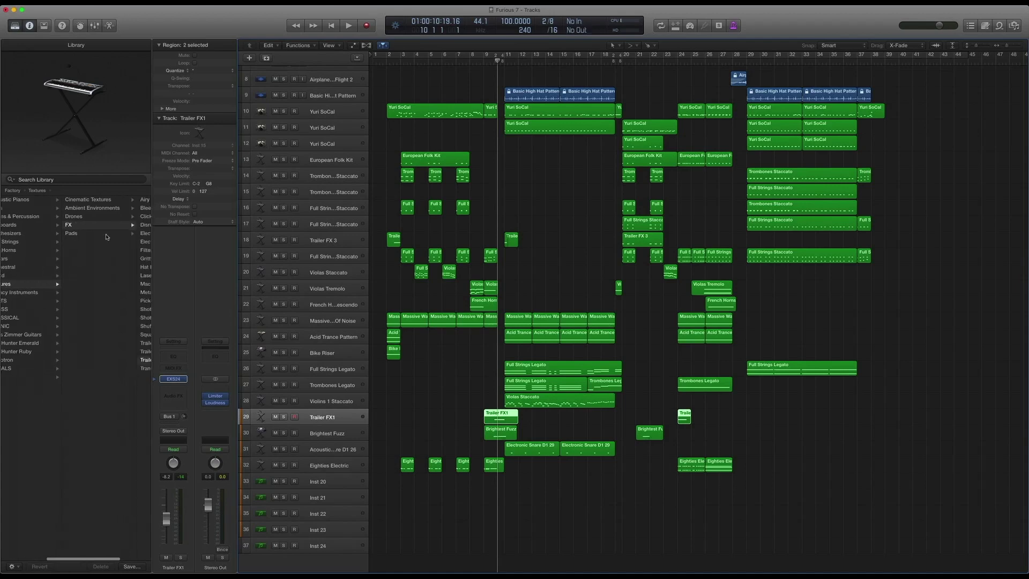
- Select the first Trailer FX1 region, play it in solo from bar 10 into bar 11 and turn solo off
click(498, 418)
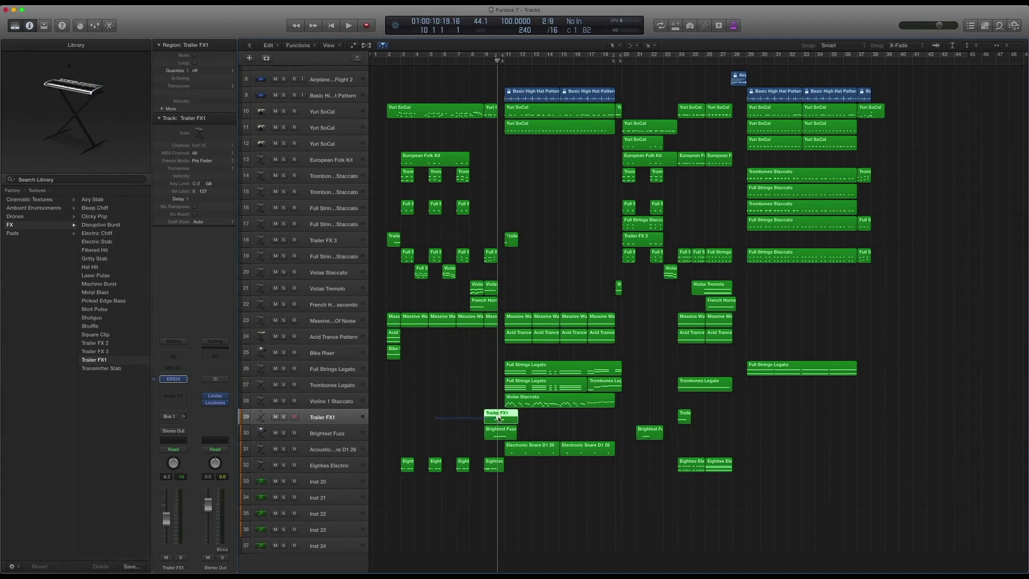
key(ctrl+s)
key(space)
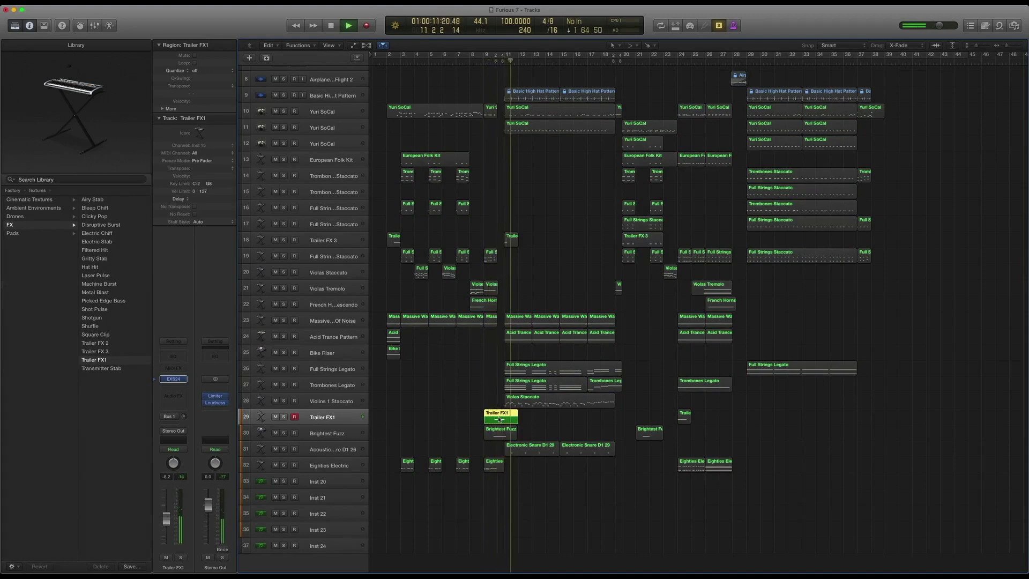
key(space)
key(ctrl+s)
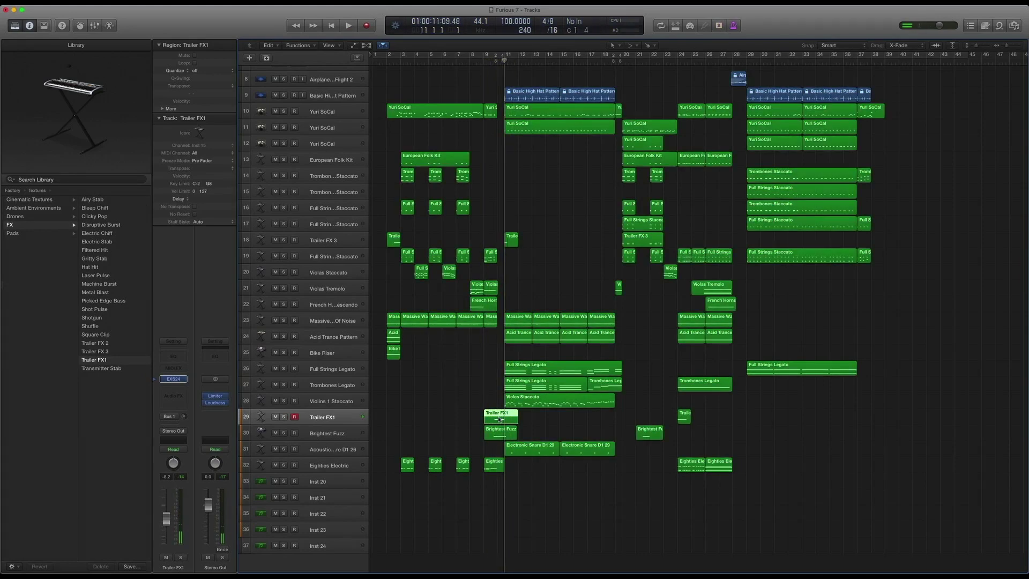
- Show the Brightest Fuzz track's patch among the Synth Leads, open its ES2 synthesizer settings and close the plug-in
click(322, 432)
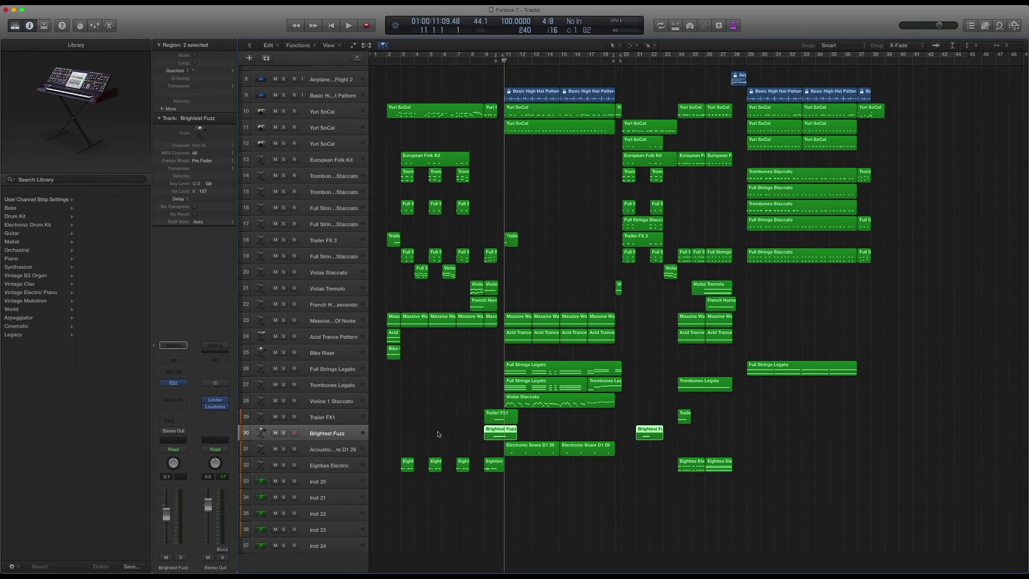
click(155, 384)
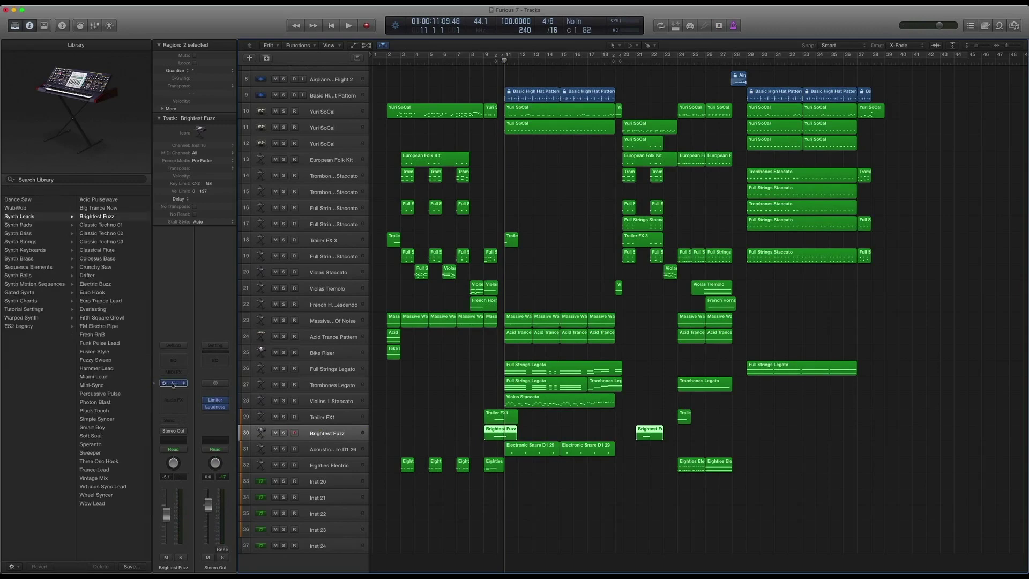
click(172, 383)
click(173, 383)
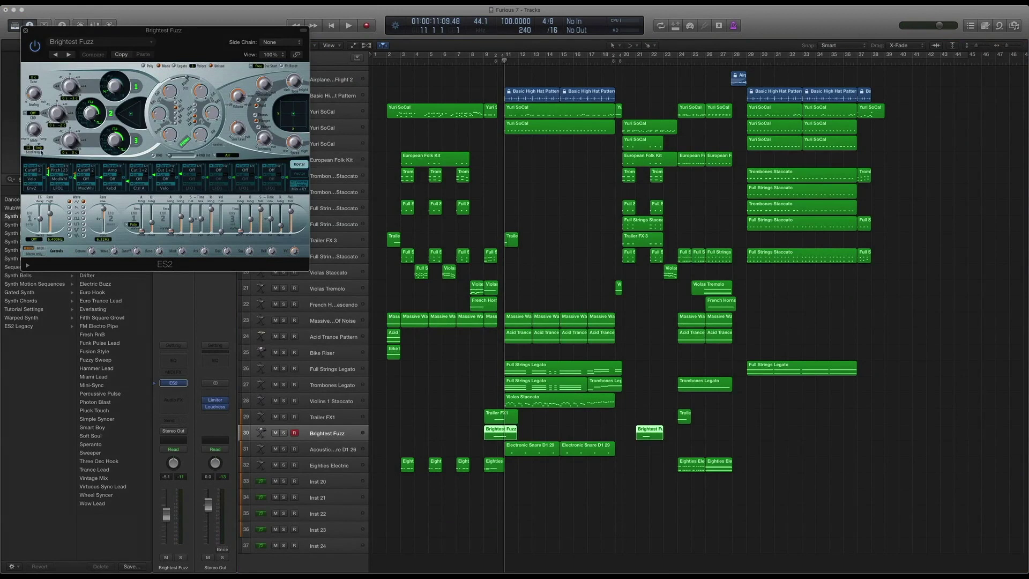
click(23, 31)
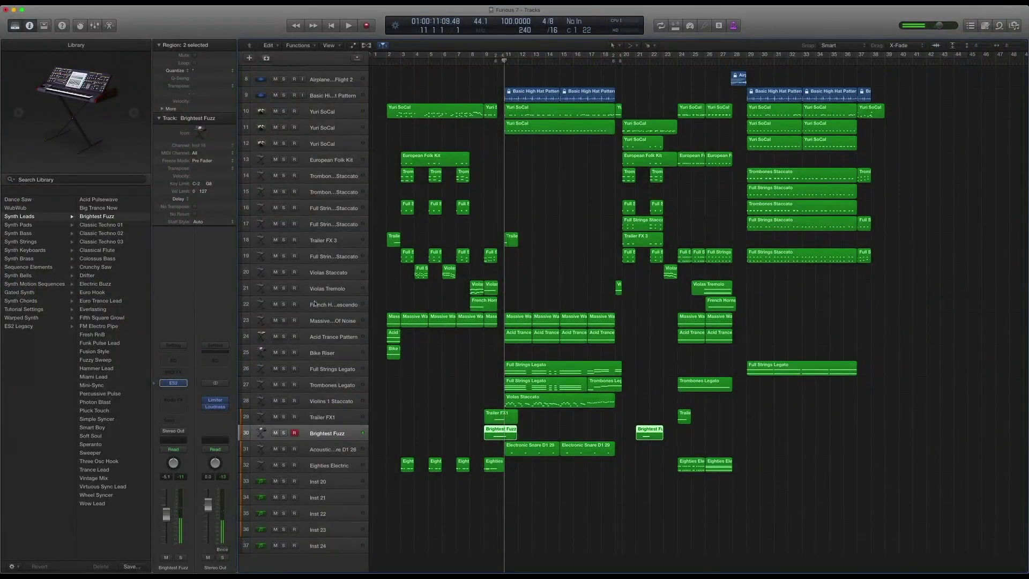
- Select the first Brightest Fuzz region, play it in solo from bar 9 into bar 11 and turn solo off
click(471, 360)
key(comma)
key(comma)
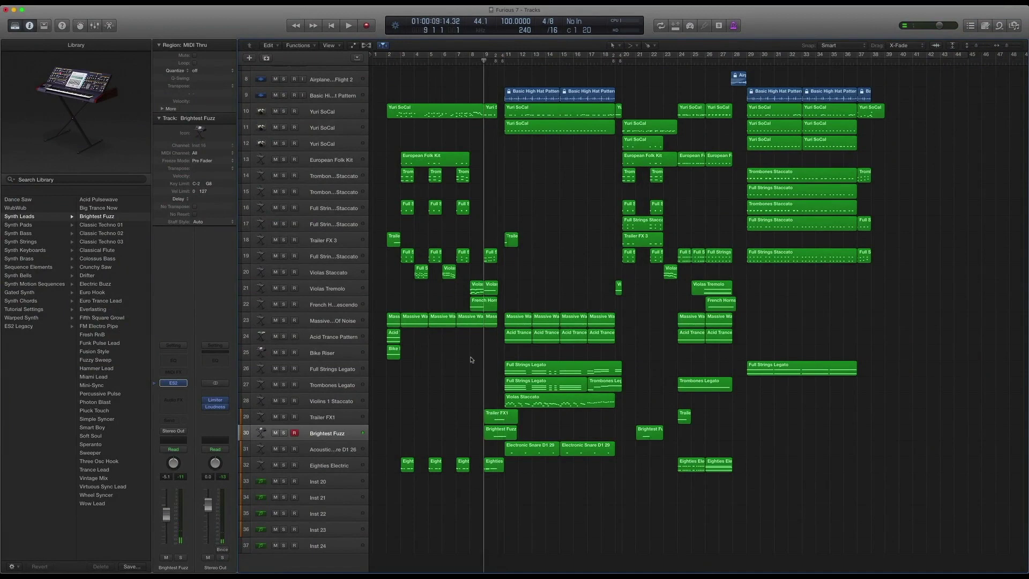
click(499, 439)
key(space)
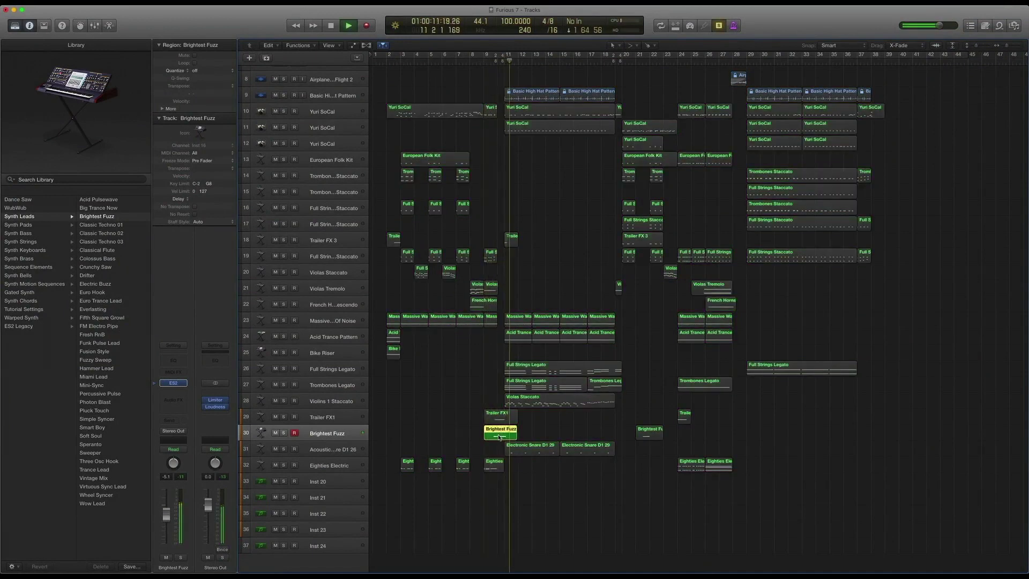
key(ctrl+s)
key(space)
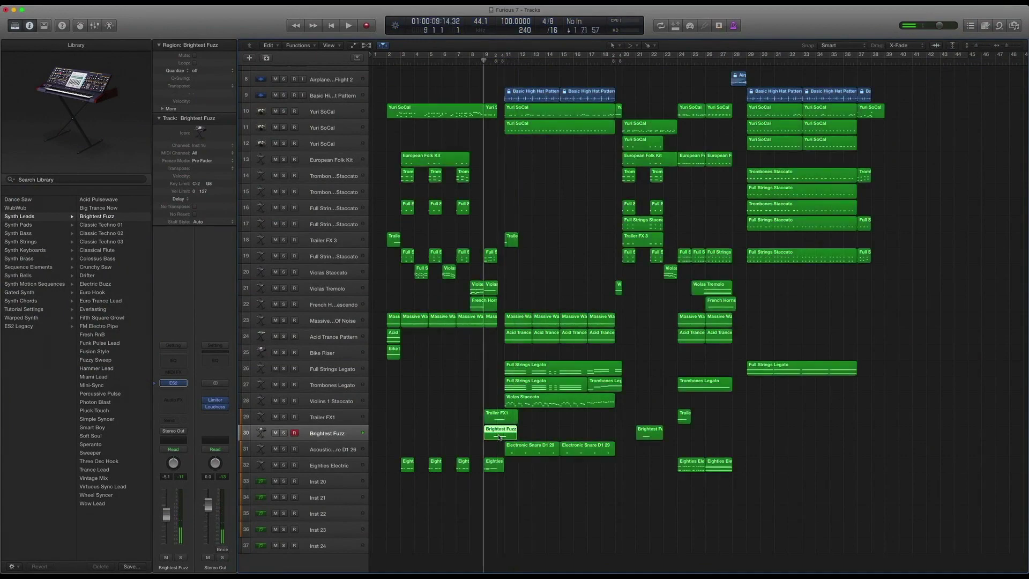
- Play the full arrangement from bar 9 to bar 12
key(space)
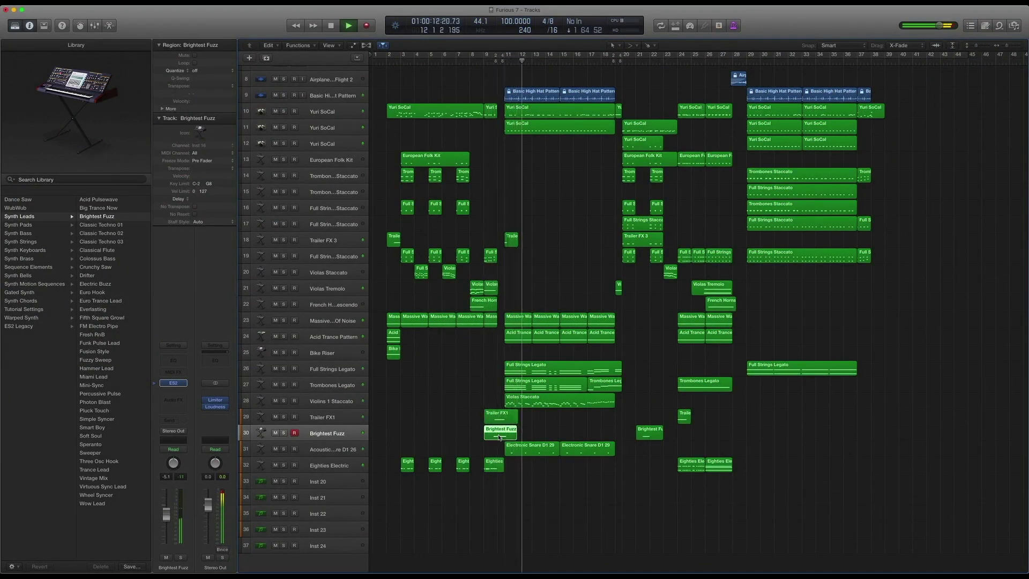
key(space)
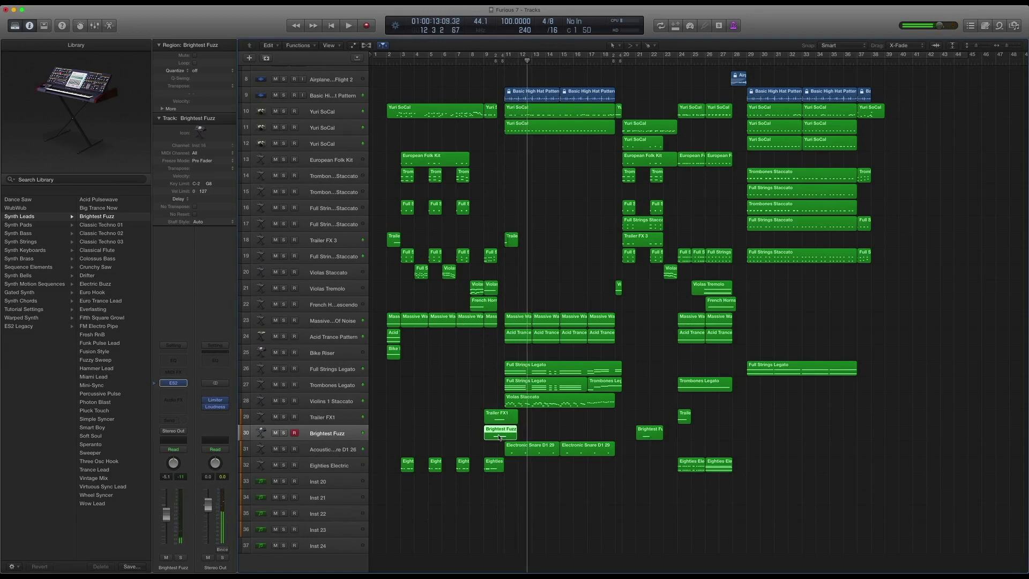
scroll(561, 240, down, 1)
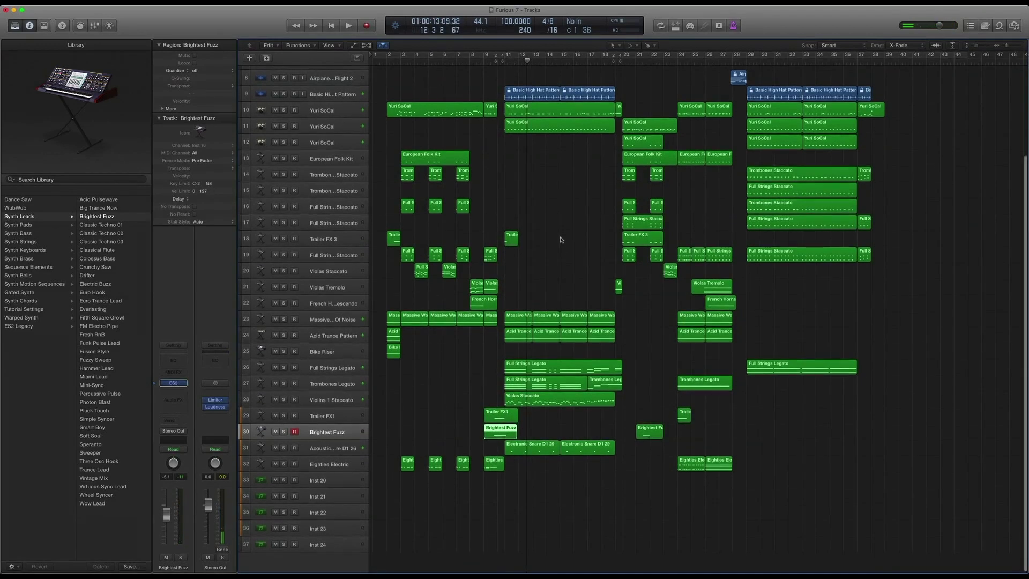
- Move the playhead to bar 11, select the Full Strings Legato track and show its patch among the orchestral Strings
key(comma)
key(comma)
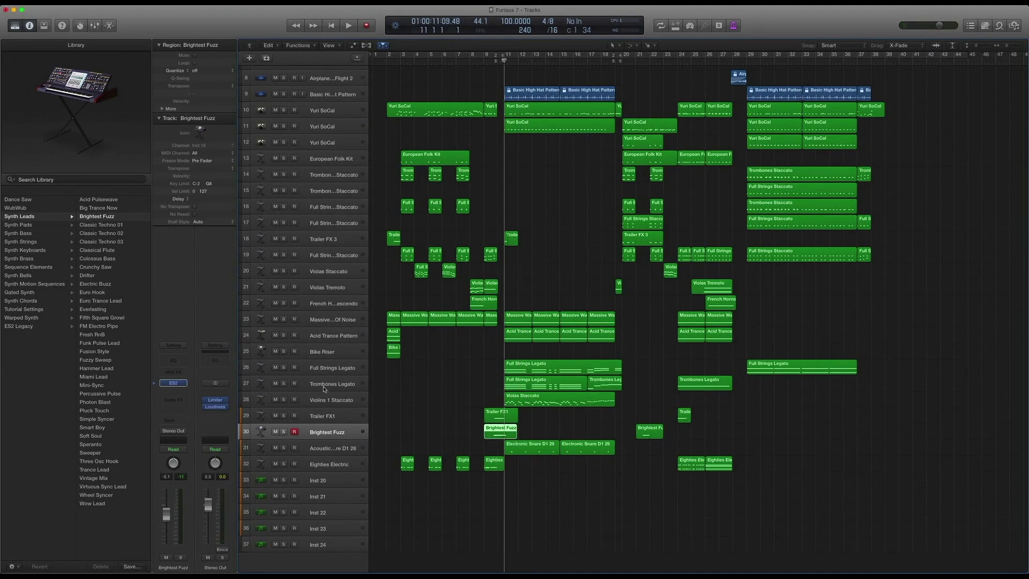
click(326, 370)
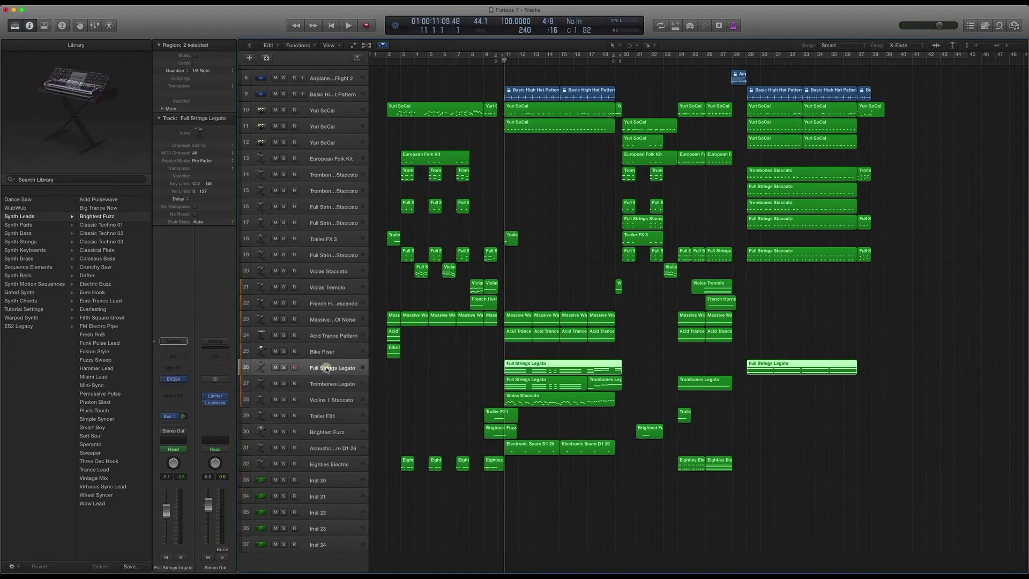
click(157, 381)
scroll(56, 304, left, 2)
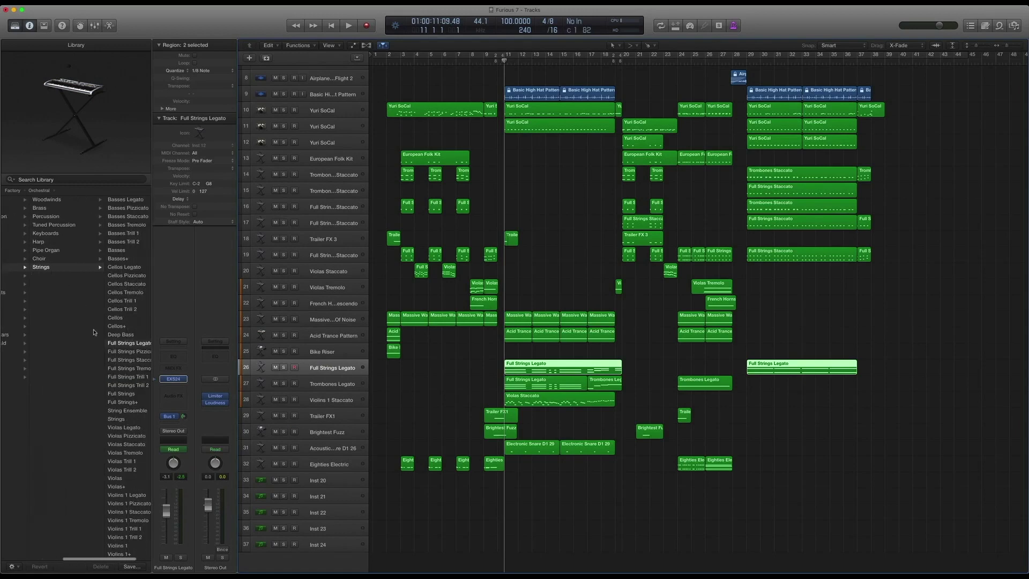
- Select the first Full Strings Legato region on track 26 and play it in solo from bar 11 to bar 15
drag(460, 367, 524, 367)
key(ctrl+s)
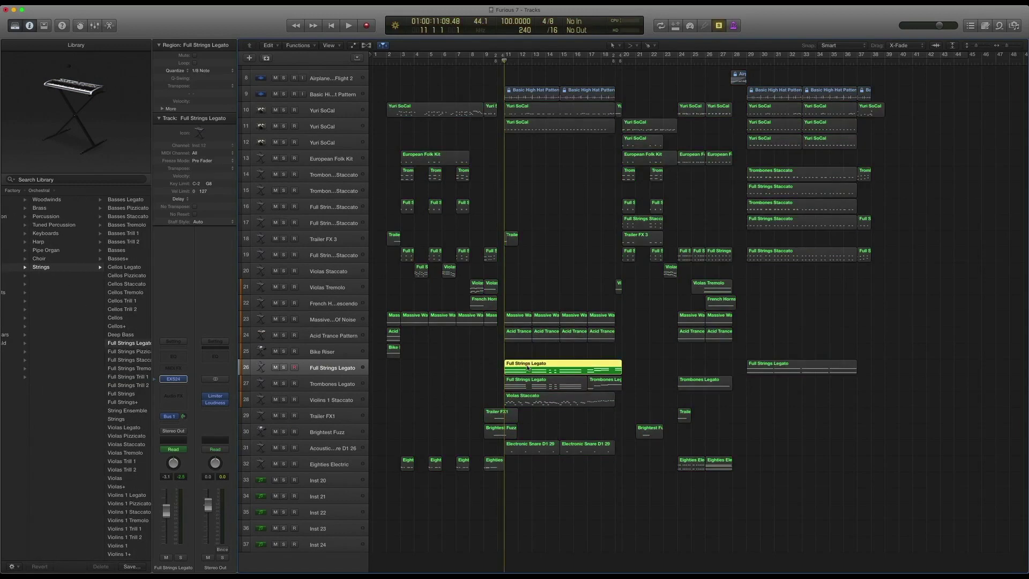
key(space)
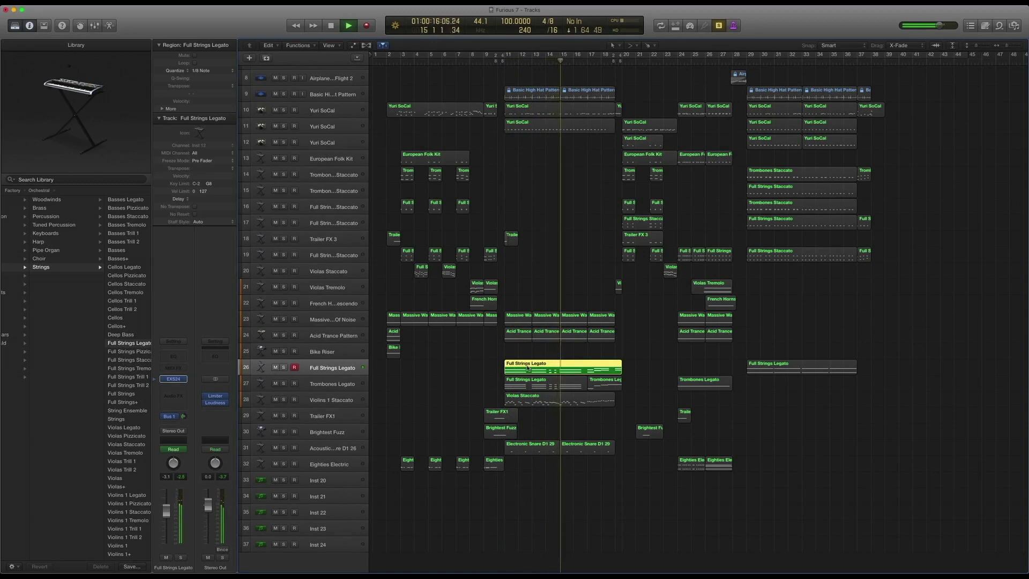
key(space)
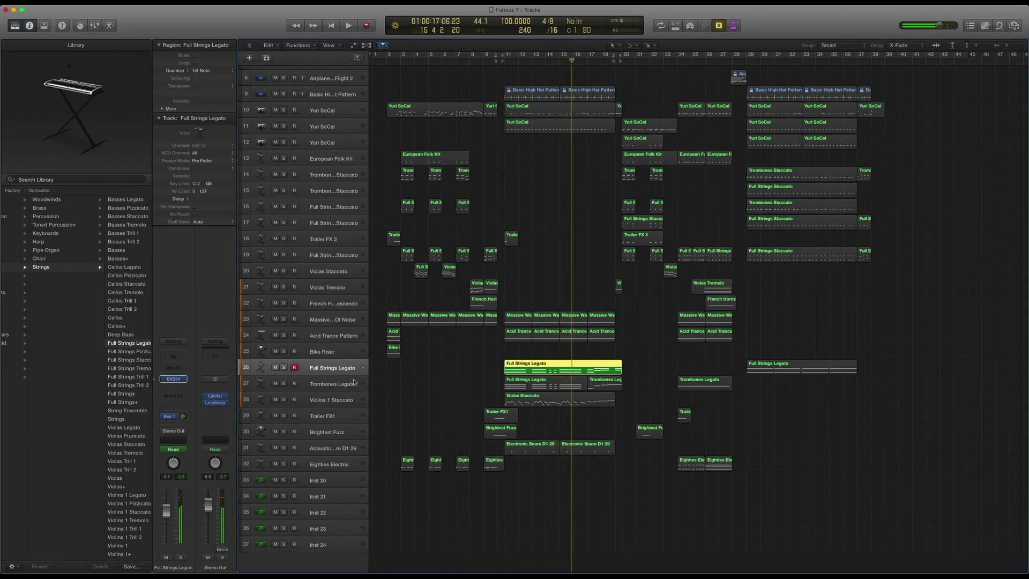
- Show the Trombones Legato track's Brass patch, select its first two regions and play them in solo from bar 11 to bar 16
click(343, 385)
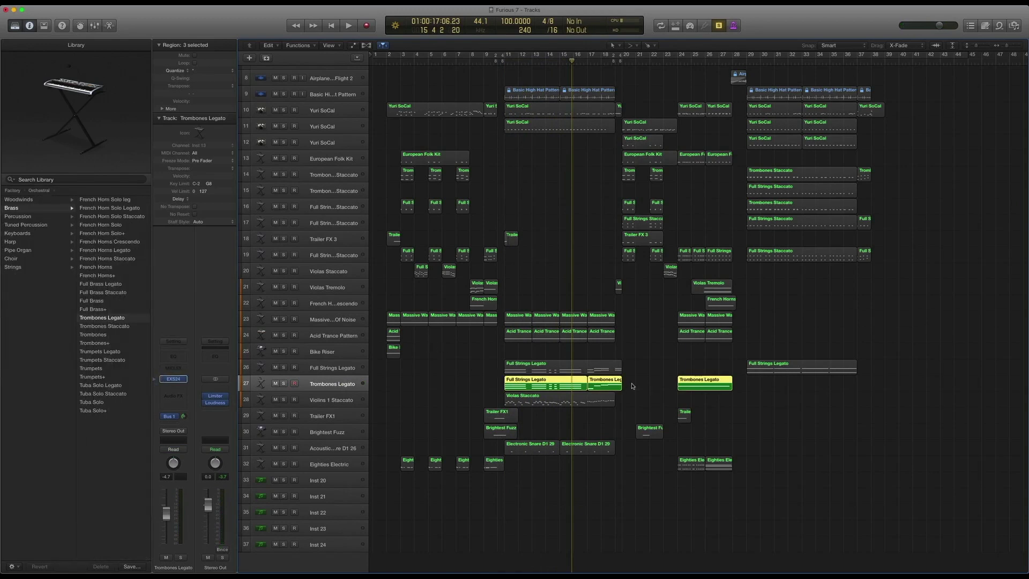
drag(632, 386, 555, 379)
key(comma)
key(comma)
key(comma)
key(comma)
key(comma)
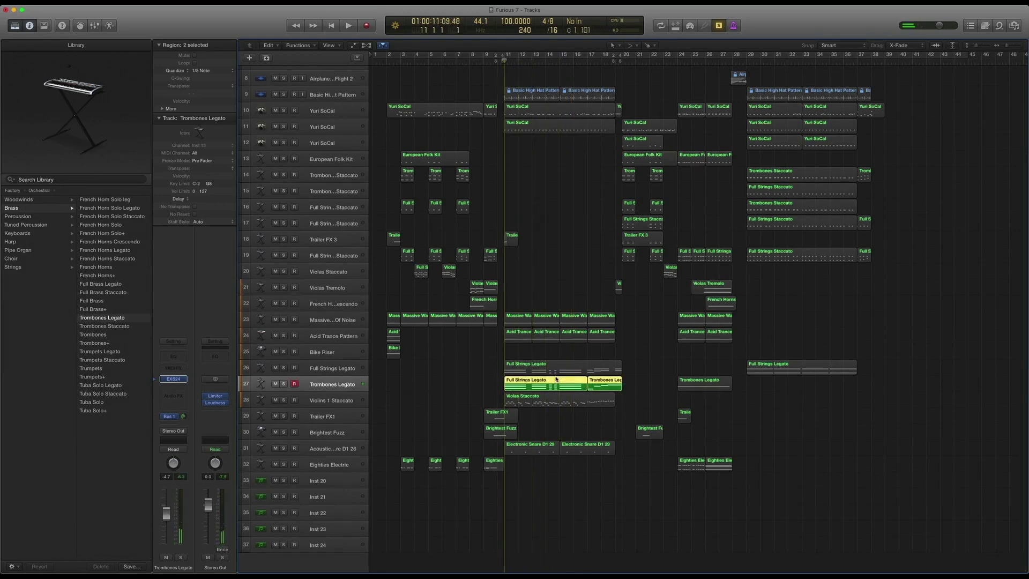
key(space)
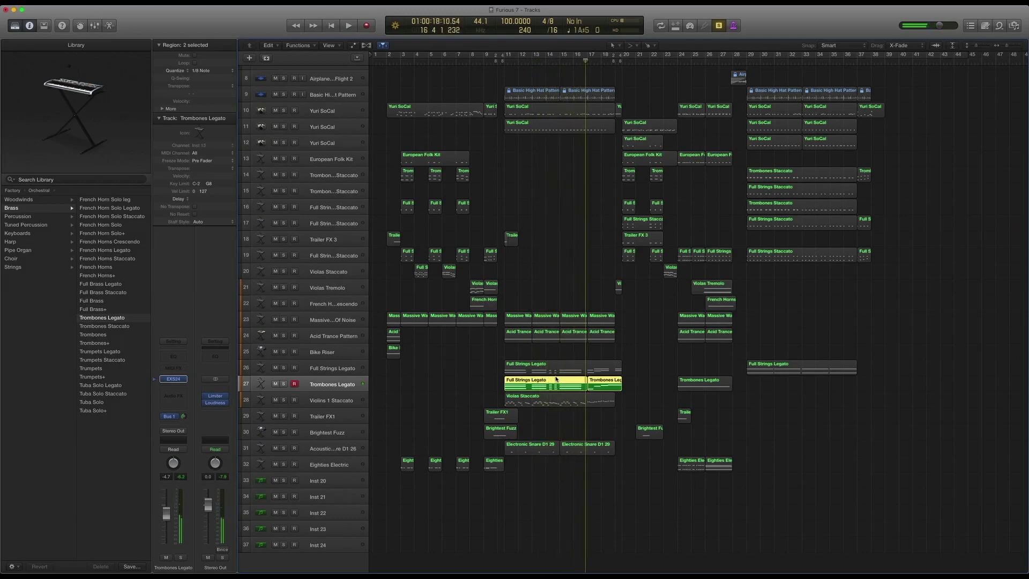
- Select the first legato regions on tracks 26 and 27, play them together in solo through bar 15, turn solo off and deselect them
key(ctrl+s)
drag(639, 383, 515, 357)
key(ctrl+s)
key(comma)
key(comma)
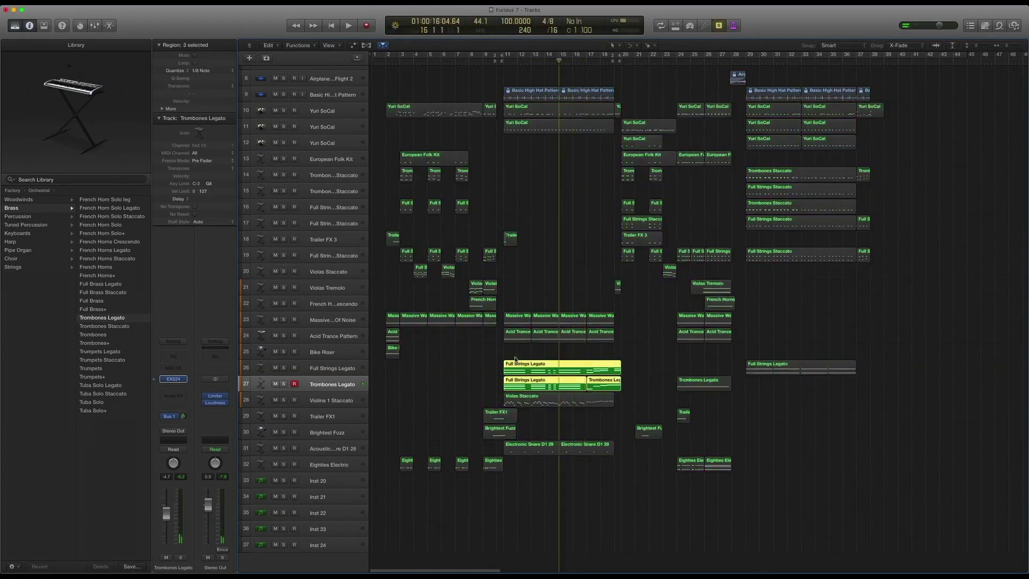
key(comma)
key(comma)
key(space)
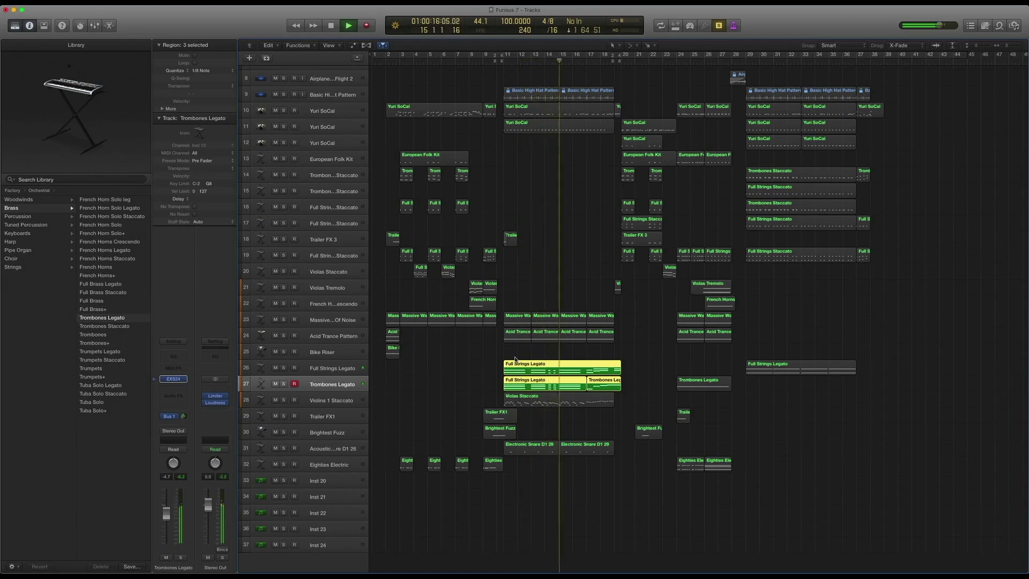
key(space)
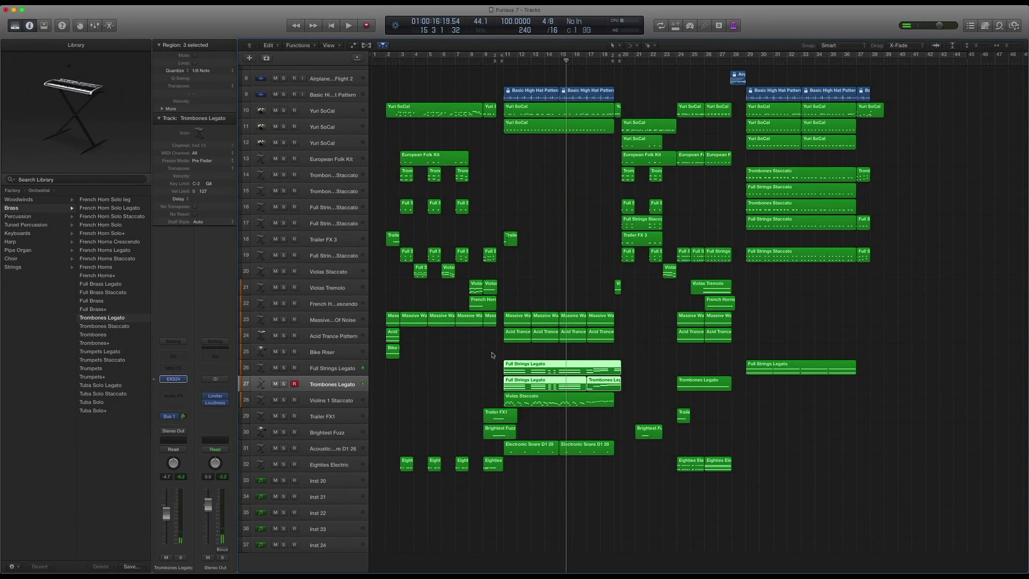
click(492, 354)
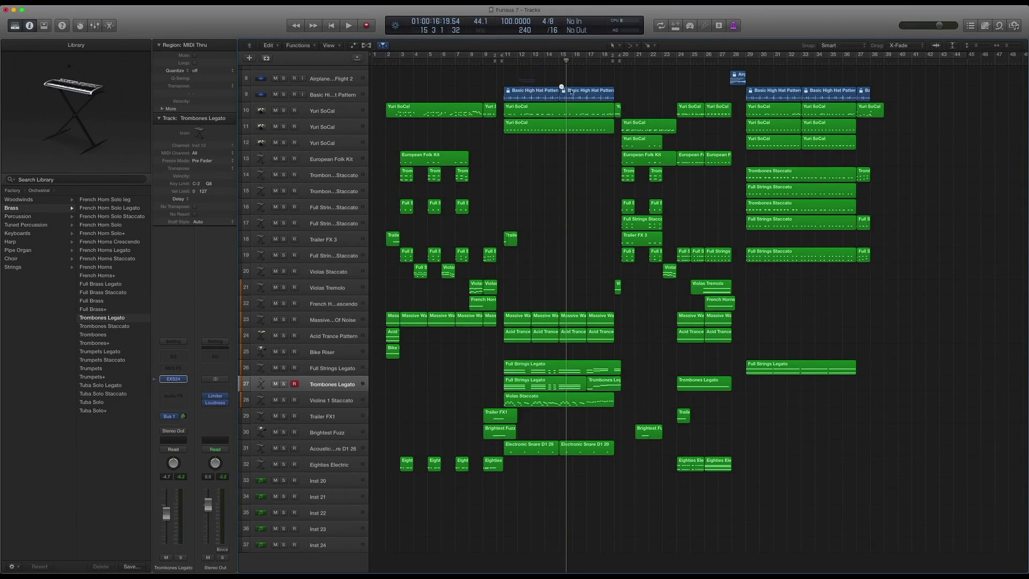
- Select the two Basic High Hat Pattern regions starting at bar 11 and search the loop library for "BASIC hi"
drag(571, 92, 590, 96)
click(999, 25)
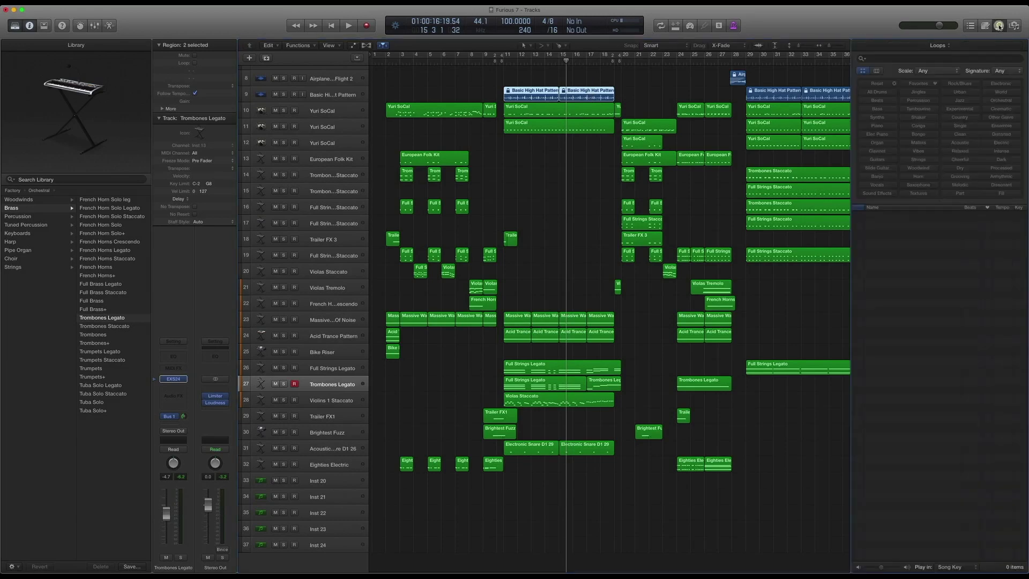
click(931, 57)
key(Return)
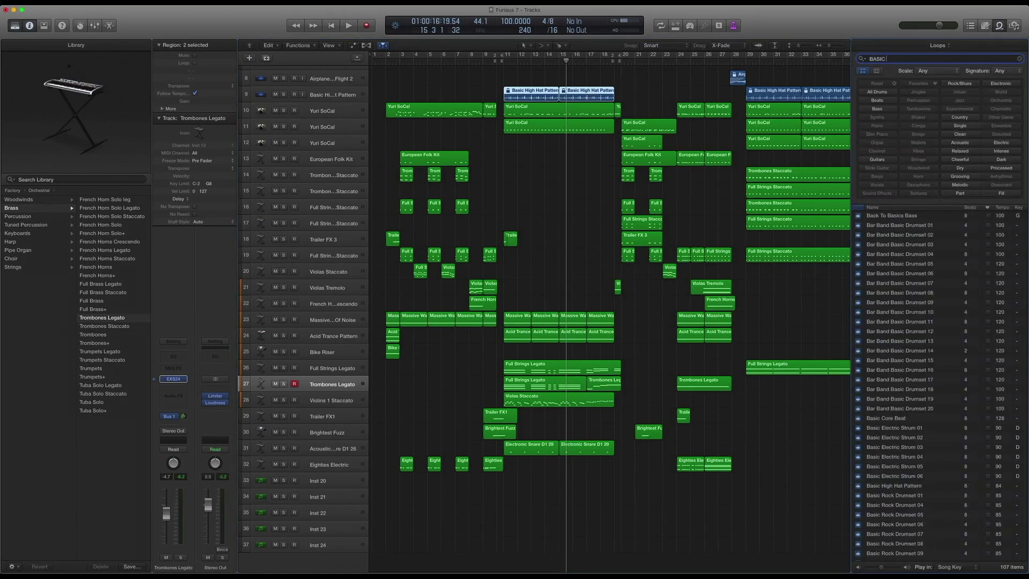
text(hi)
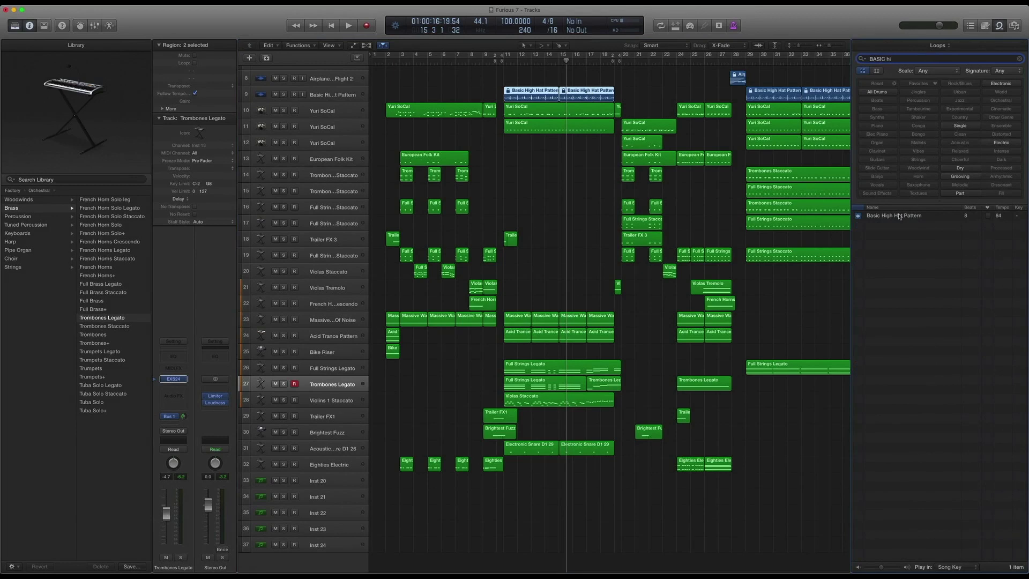
- Clear the loop search and play the two Yuri SoCal regions at bar 11 on tracks 10 and 11 in solo
click(1020, 59)
click(525, 113)
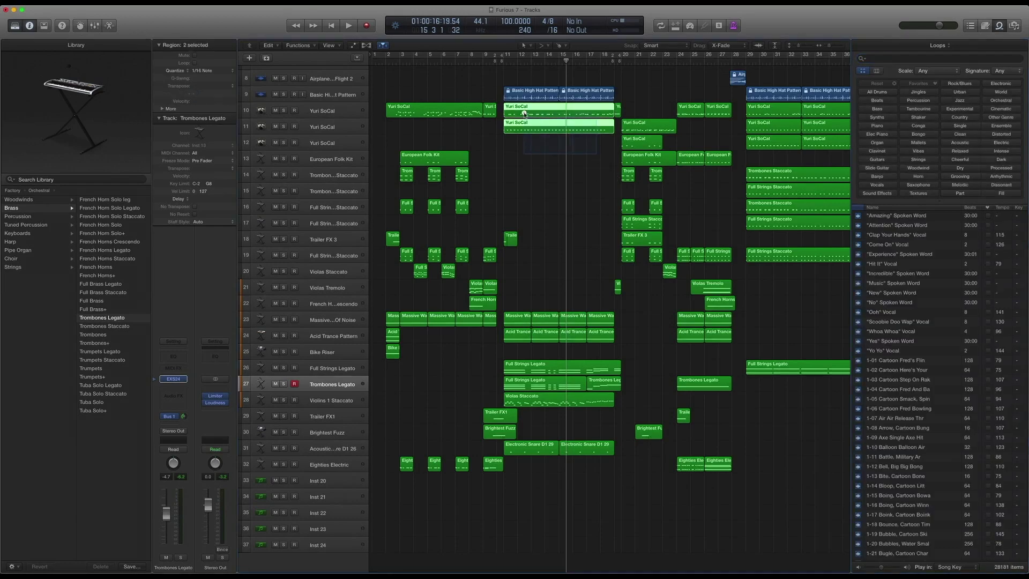
key(comma)
key(space)
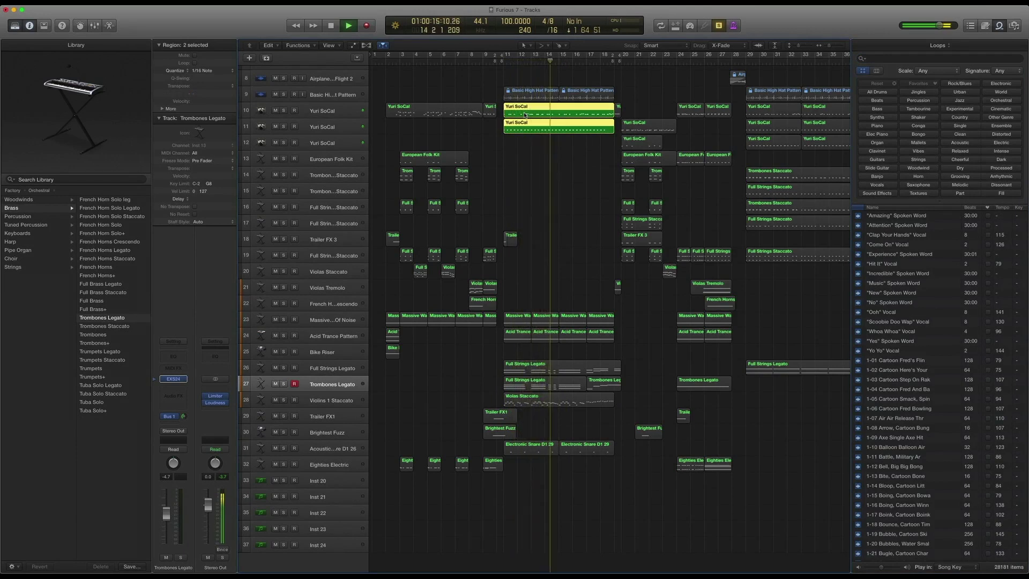
- Add the two Basic High Hat Pattern regions to the selection, play all four in solo from bar 11 to bar 15, and close the loop browser
drag(581, 138, 533, 93)
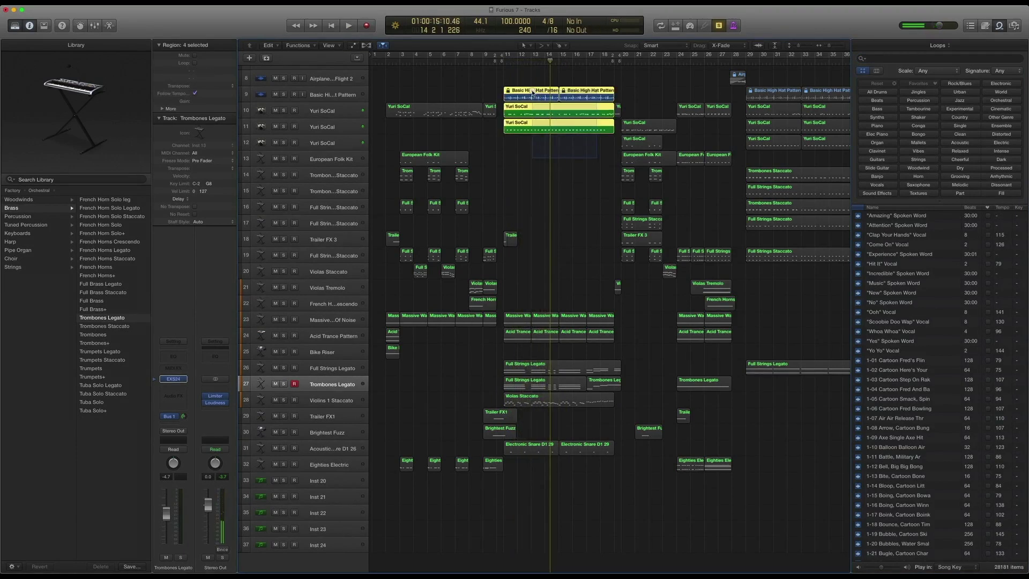
key(comma)
key(comma)
key(comma)
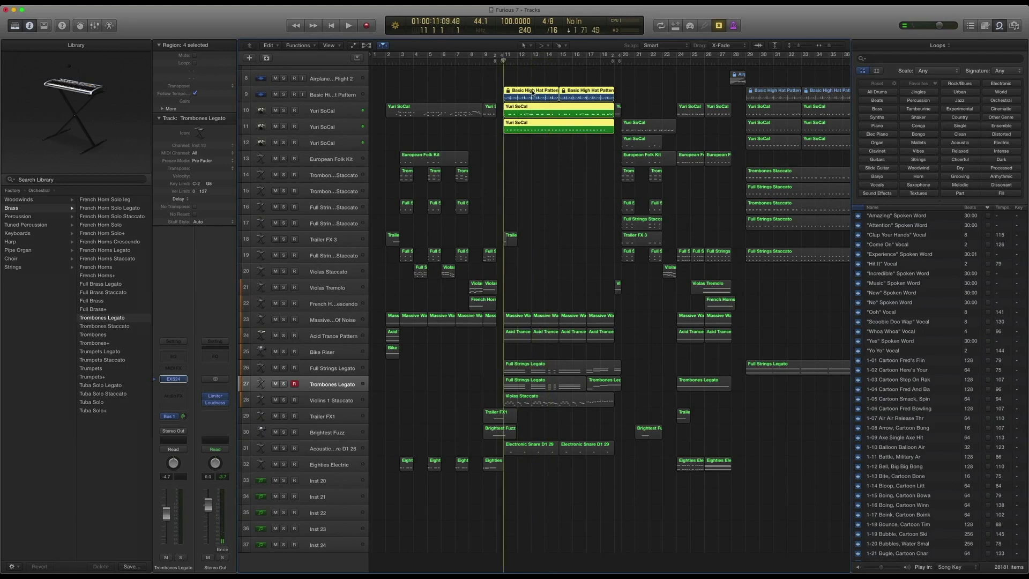
key(space)
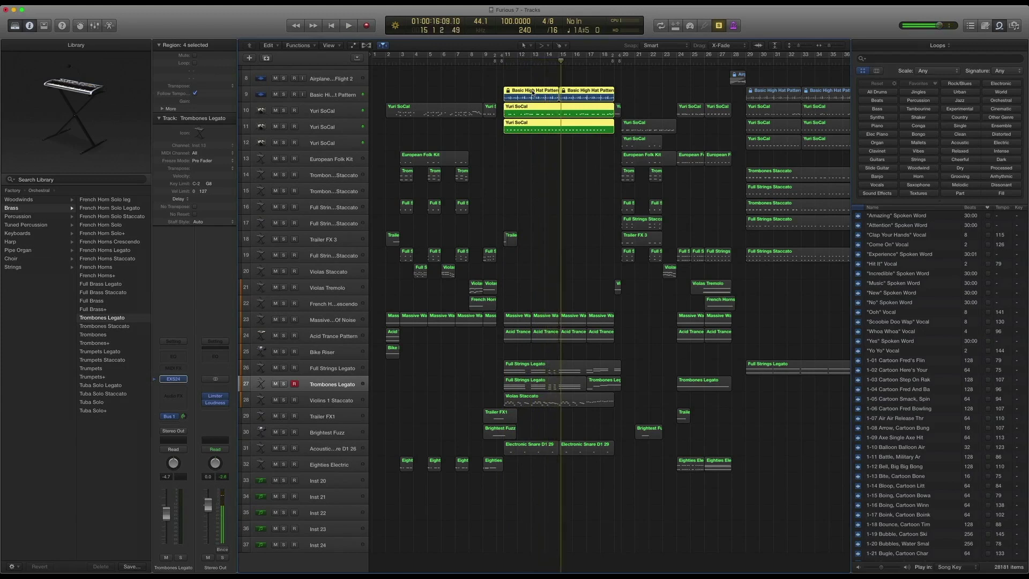
click(1000, 27)
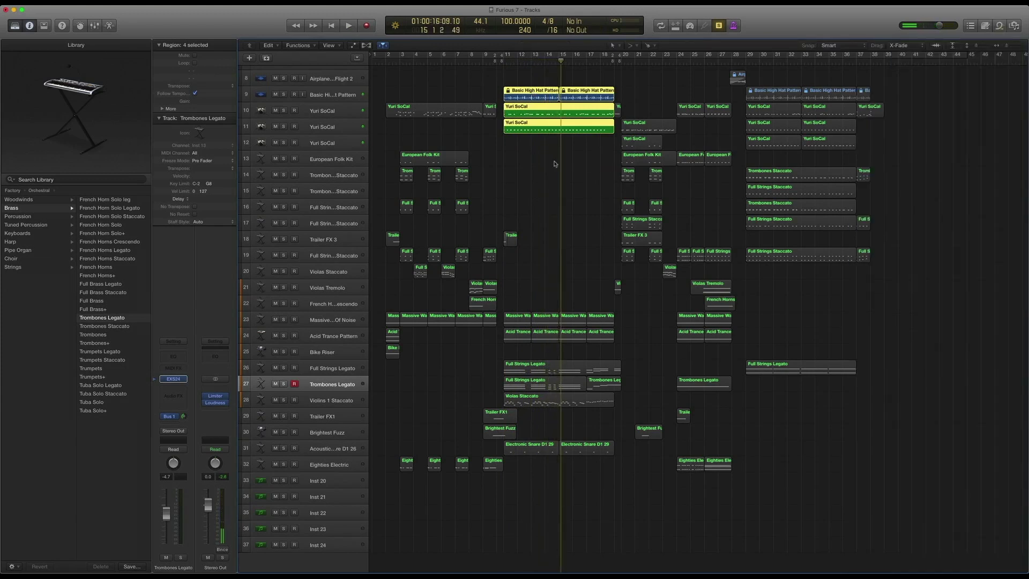
- Select the Massive Wall Of Noise, Yuri SoCal and Basic High Hat Pattern regions in bars 11 to 18 and play them in solo through bar 15
scroll(539, 237, down, 1)
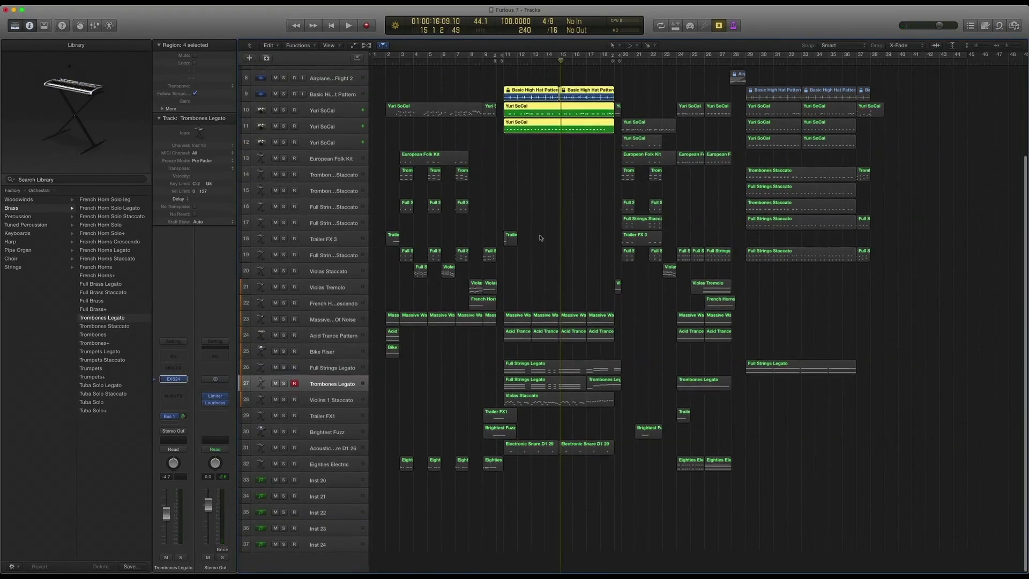
click(332, 320)
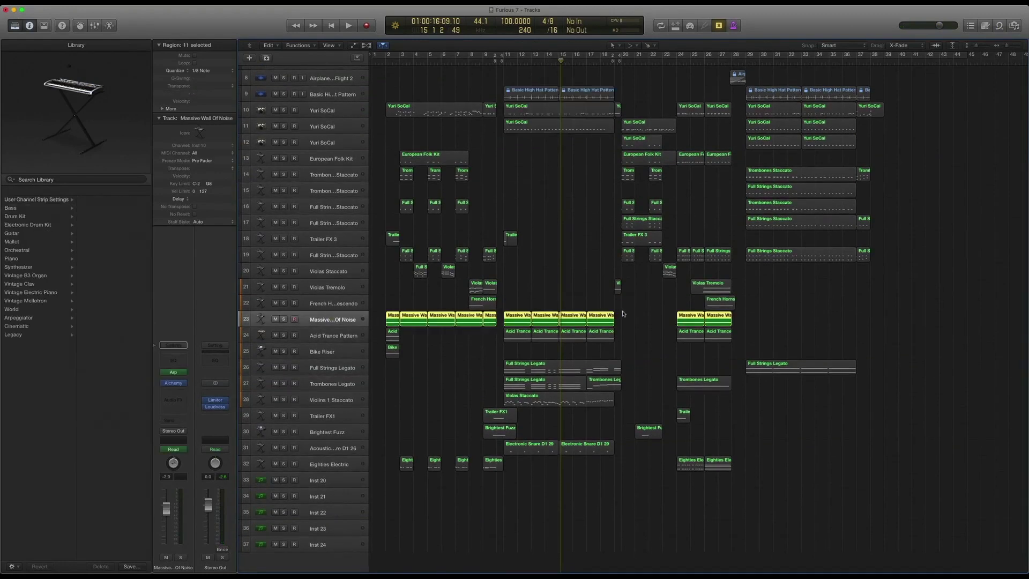
drag(624, 313, 526, 317)
shift+drag(599, 153, 534, 90)
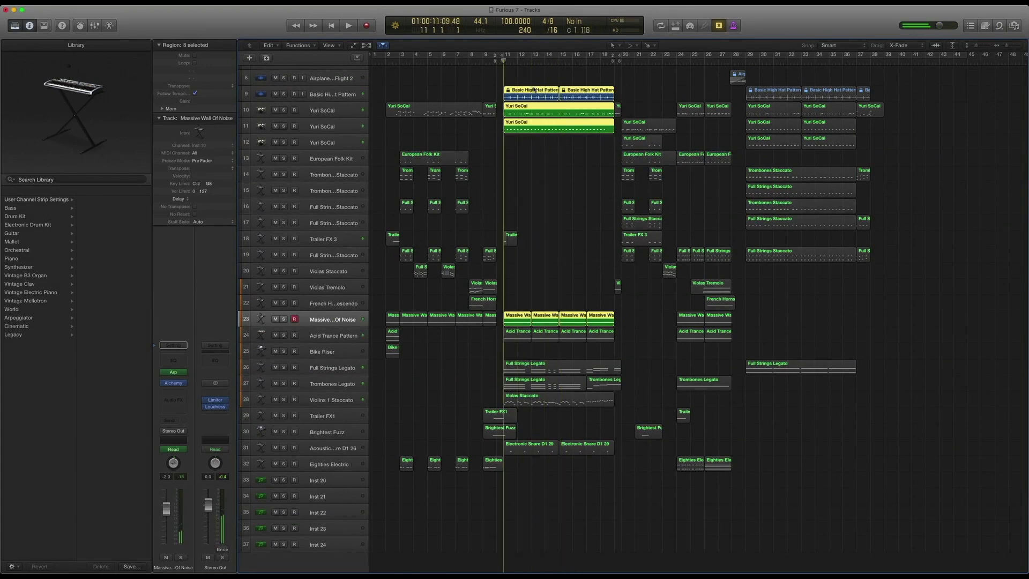
key(space)
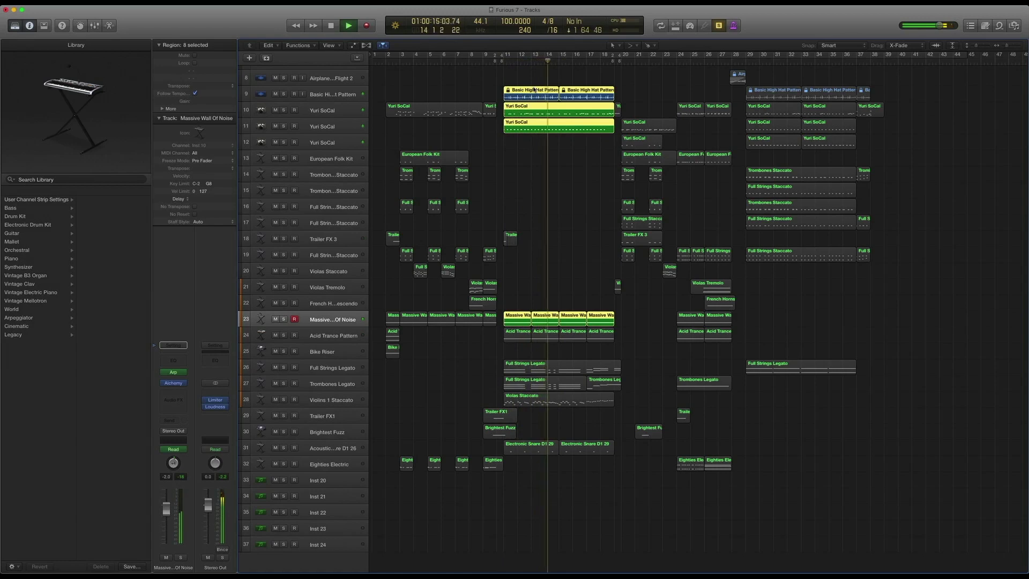
key(space)
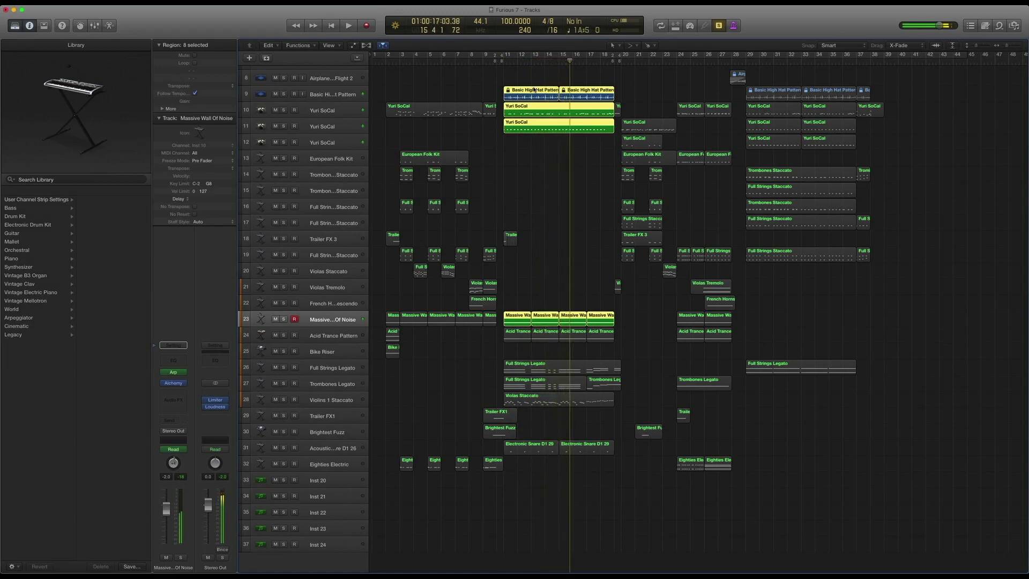
- Add the four Acid Trance Pattern regions from bar 11 to the selection and play everything selected in solo from bar 11 to bar 16
drag(619, 329, 498, 343)
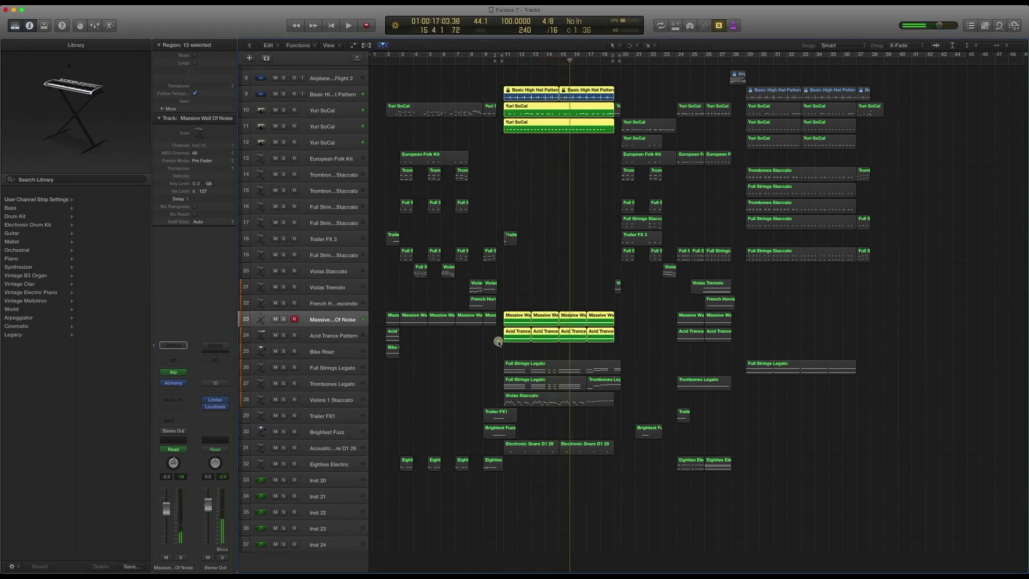
key(comma)
key(comma)
key(comma)
key(comma)
key(comma)
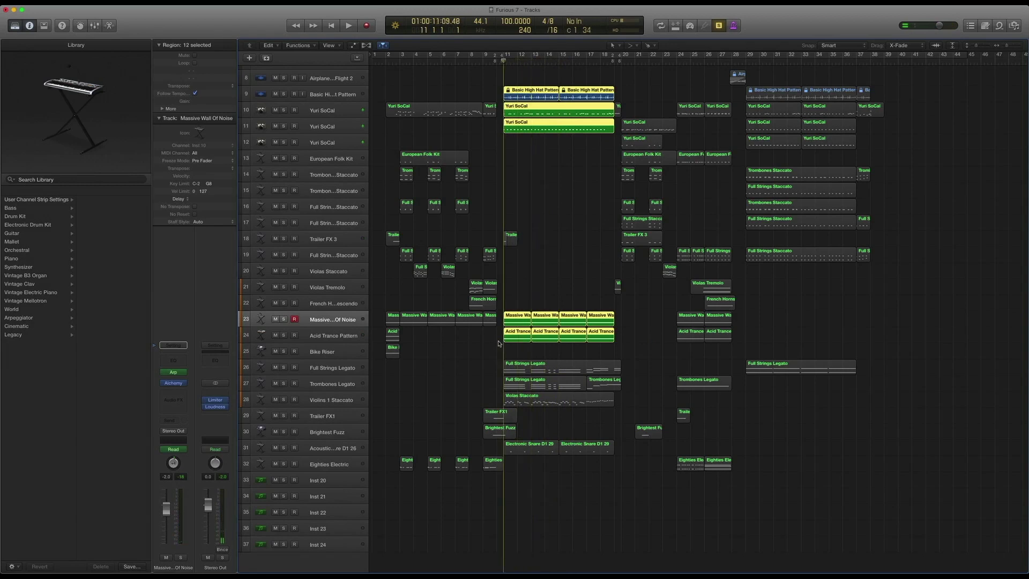
key(space)
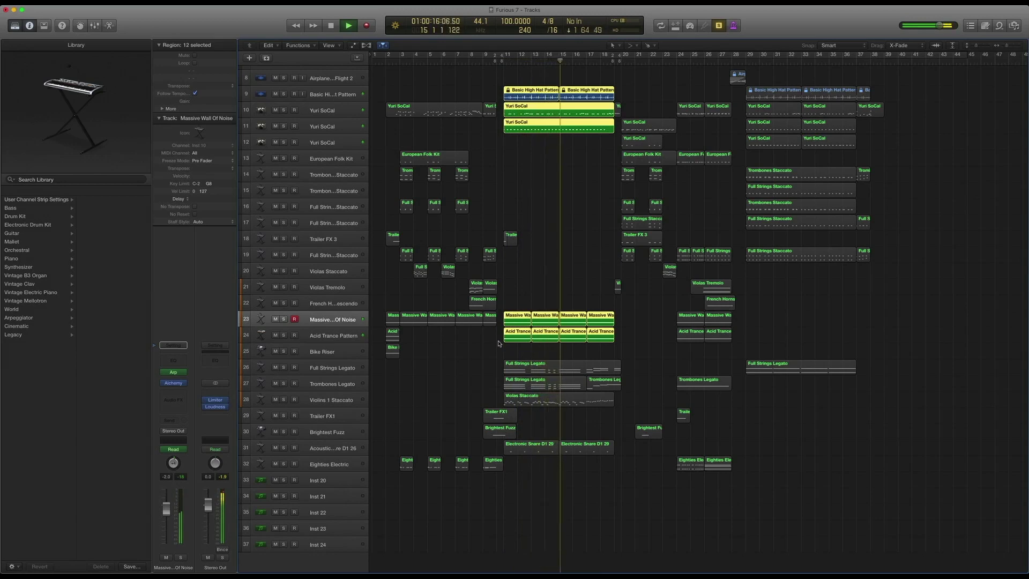
key(space)
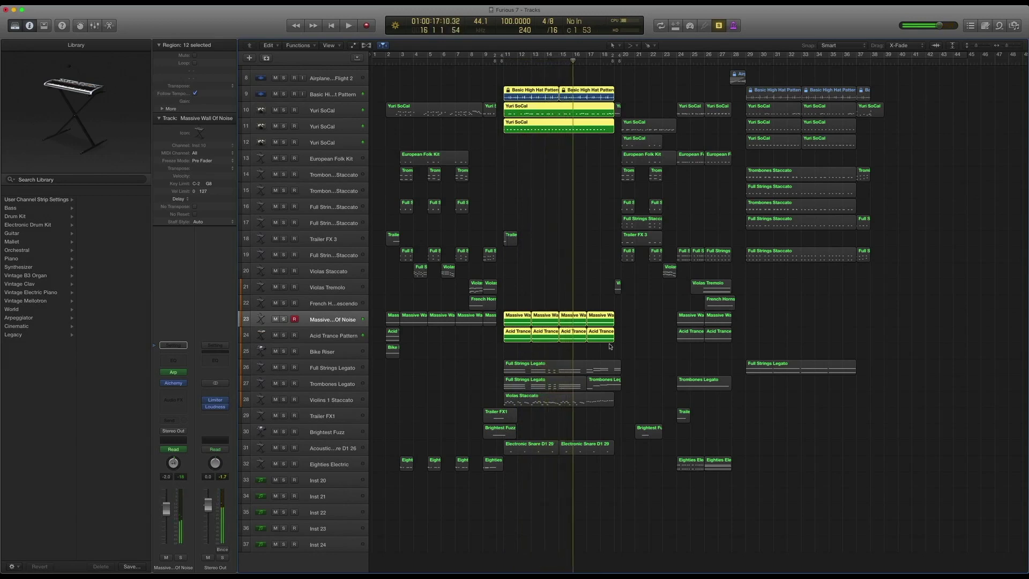
- Select only the Massive Wall Of Noise and Acid Trance Pattern regions from bar 11 and play them in solo to bar 14
drag(609, 346, 516, 318)
key(comma)
key(comma)
key(comma)
key(comma)
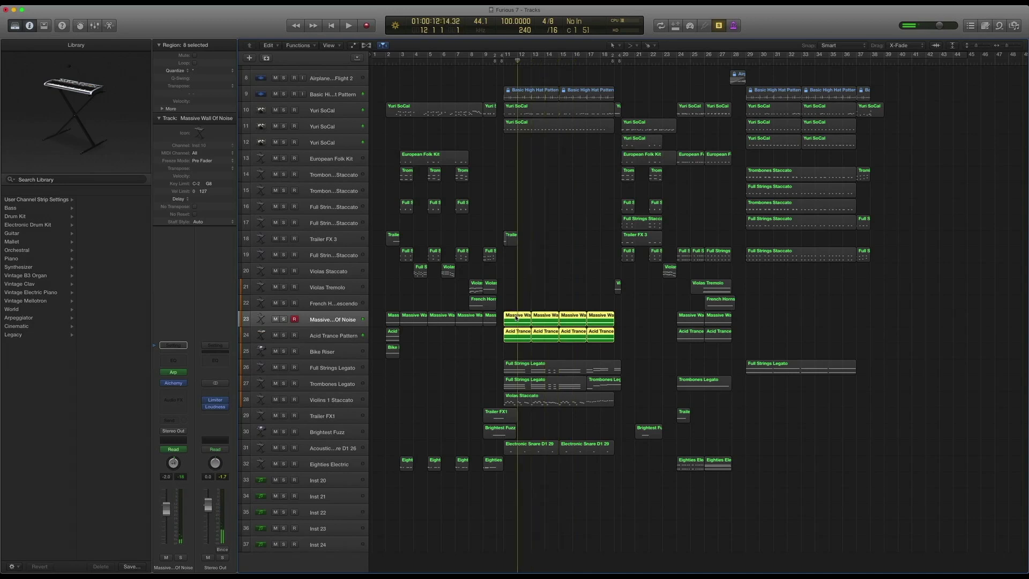
key(comma)
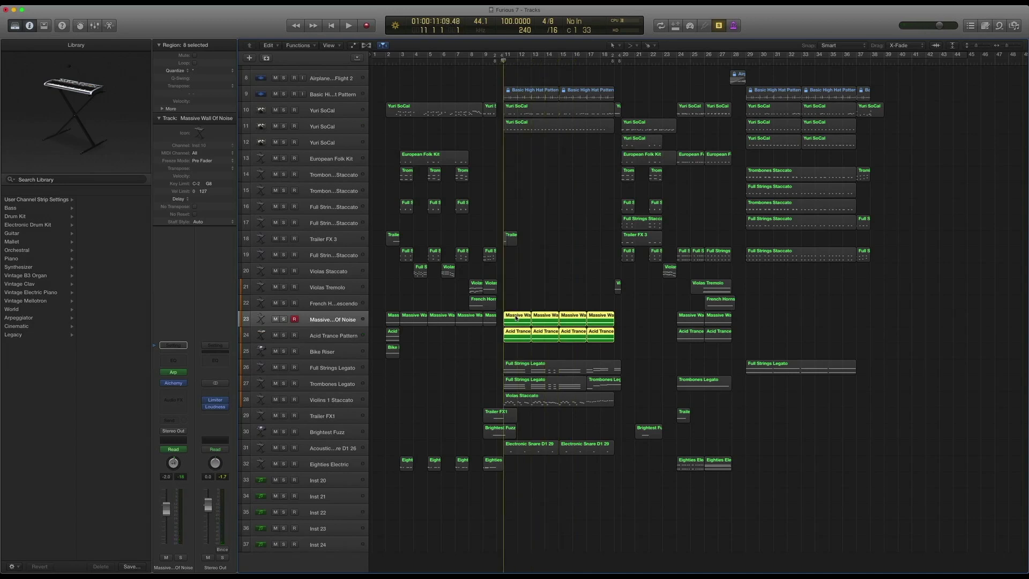
key(space)
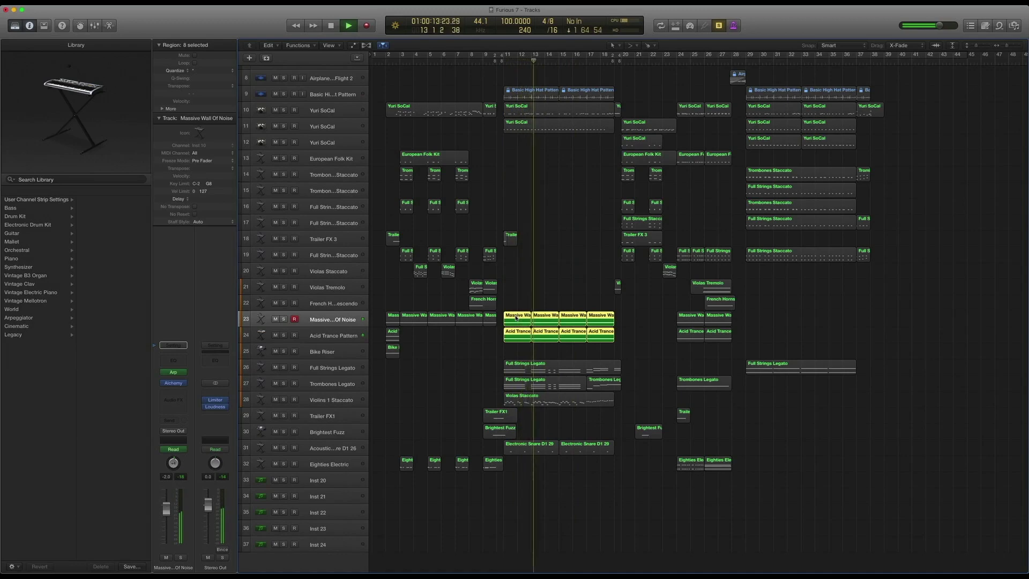
key(space)
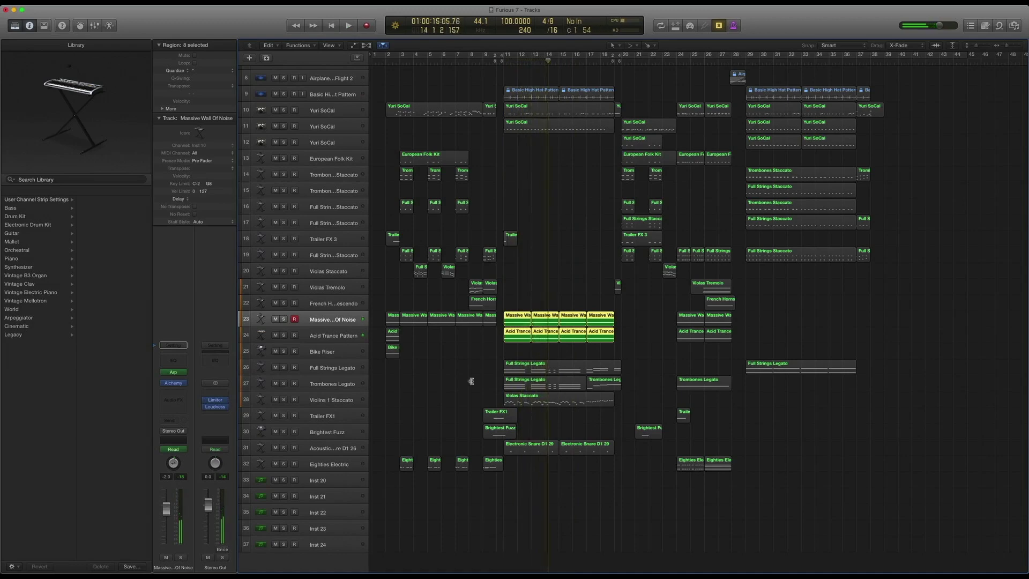
- Show the source of track 31's Acoustic Snare D1 26 instrument in the library under Single Drums, Snares, Acoustic Snares
click(330, 446)
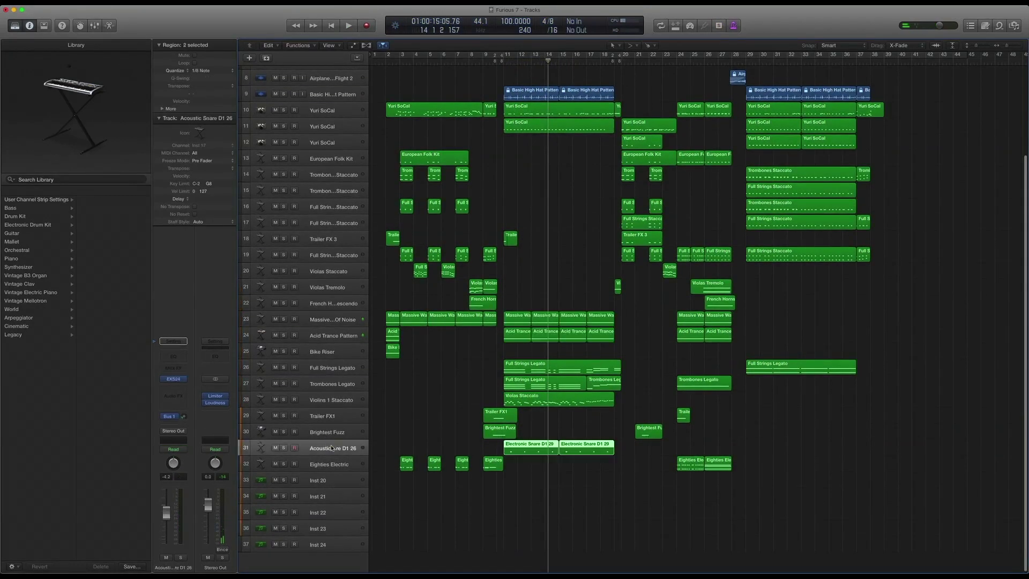
click(169, 379)
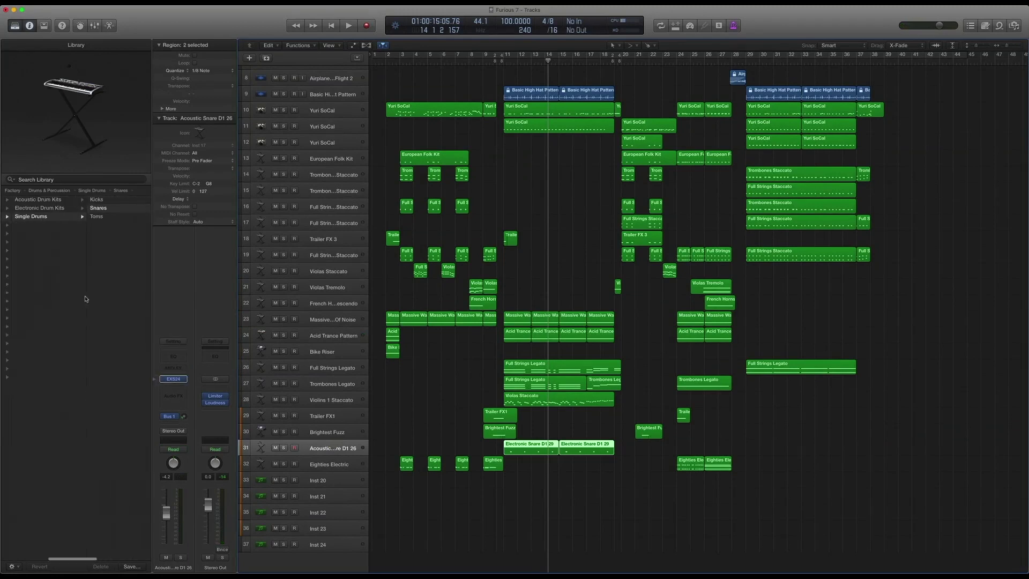
click(100, 215)
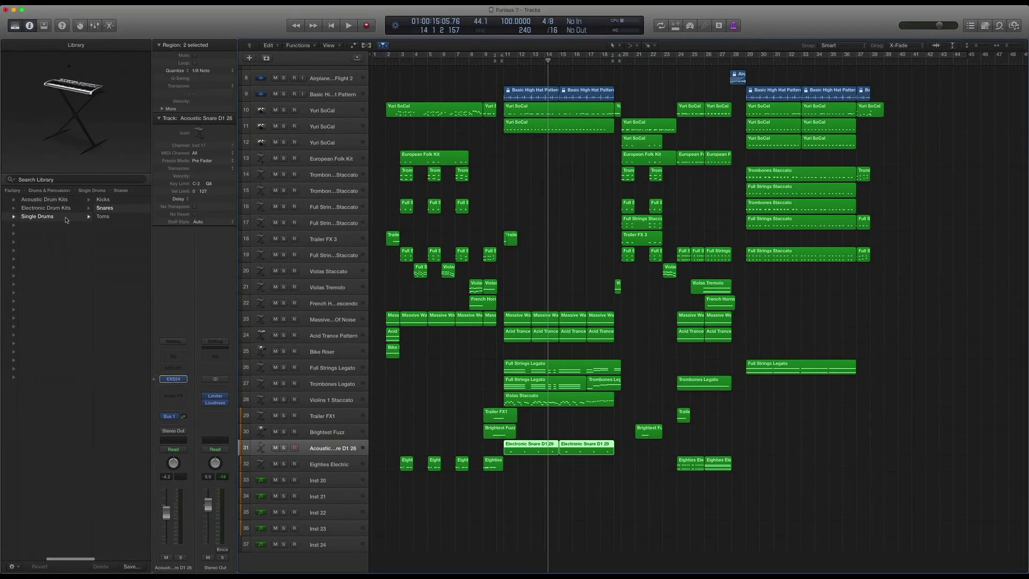
click(99, 209)
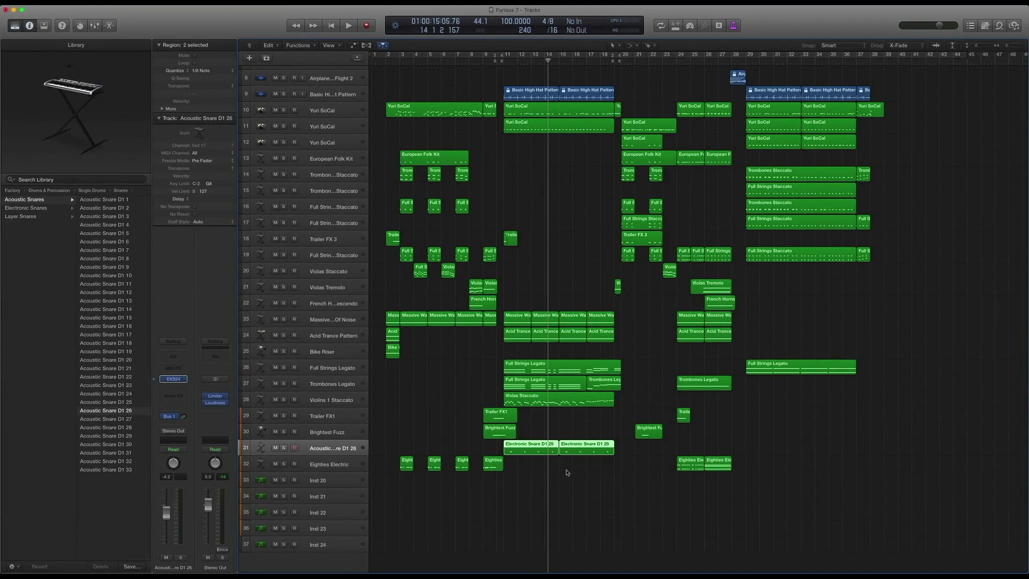
- Play the two Electronic Snare regions on track 31 in solo from bar 11 to bar 13 and turn solo off
key(comma)
key(comma)
key(comma)
key(comma)
key(ctrl+s)
key(space)
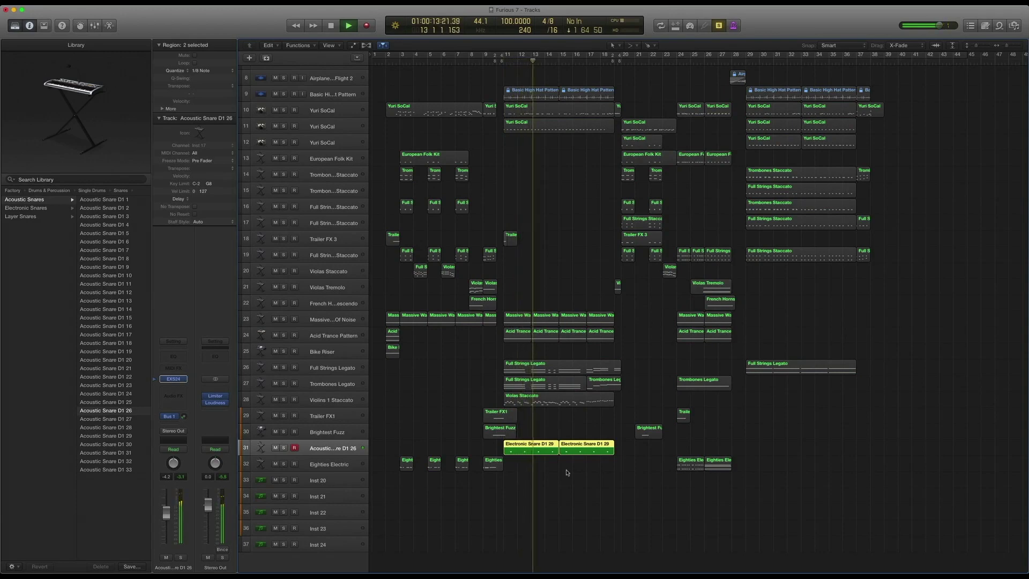
key(space)
key(ctrl+s)
- Move the playhead back and play the full arrangement without solo up to bar 20
key(comma)
key(comma)
key(comma)
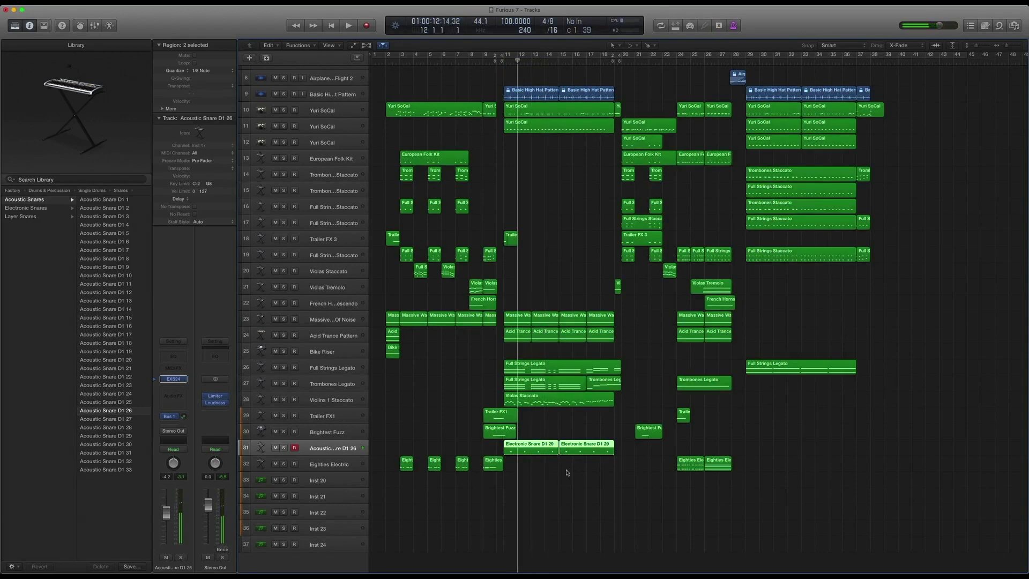
key(space)
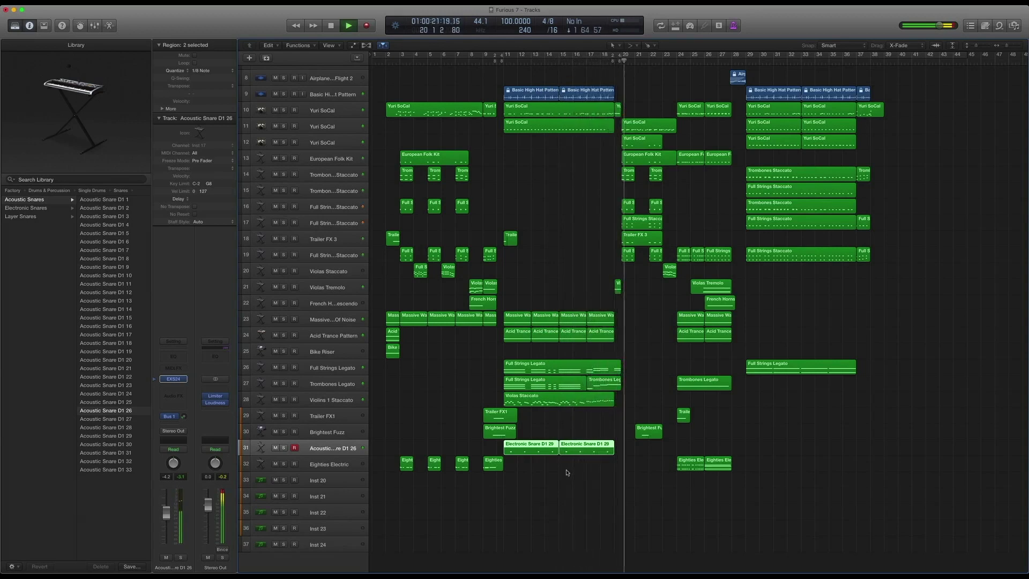
key(space)
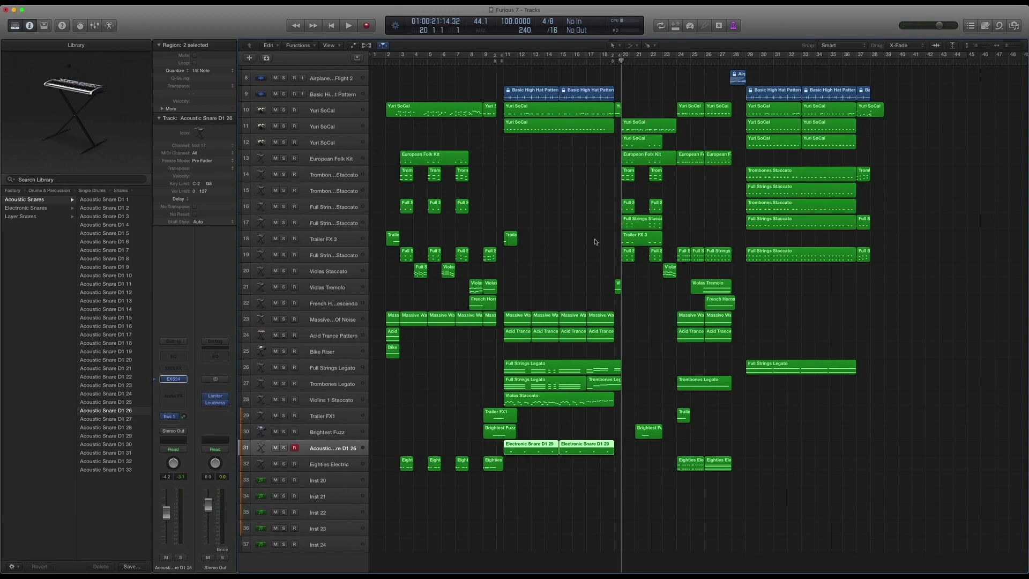
- Select the Trailer FX 3 region at bar 20, play it in solo through bar 22 and turn solo off
click(636, 241)
key(ctrl+s)
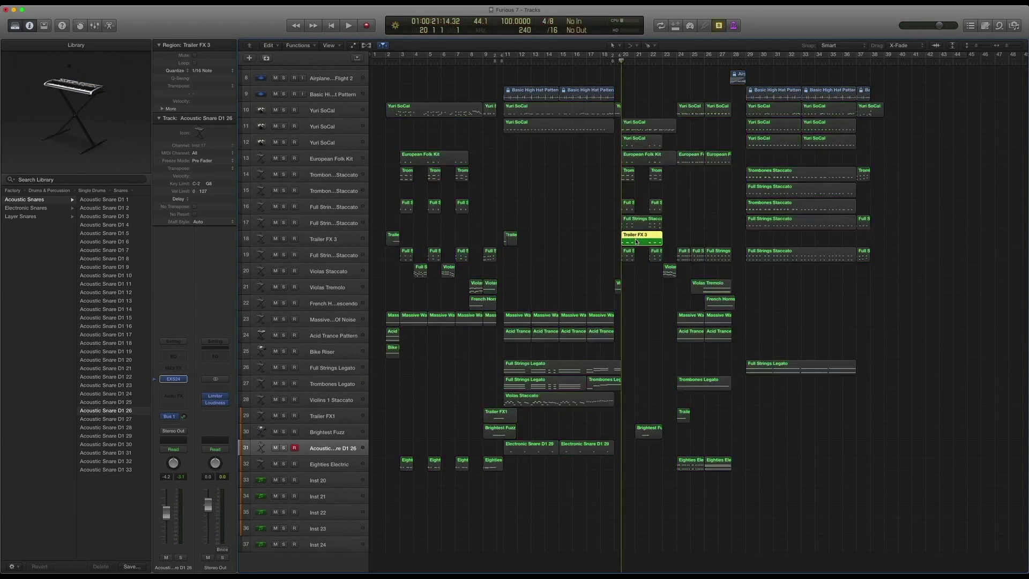
key(space)
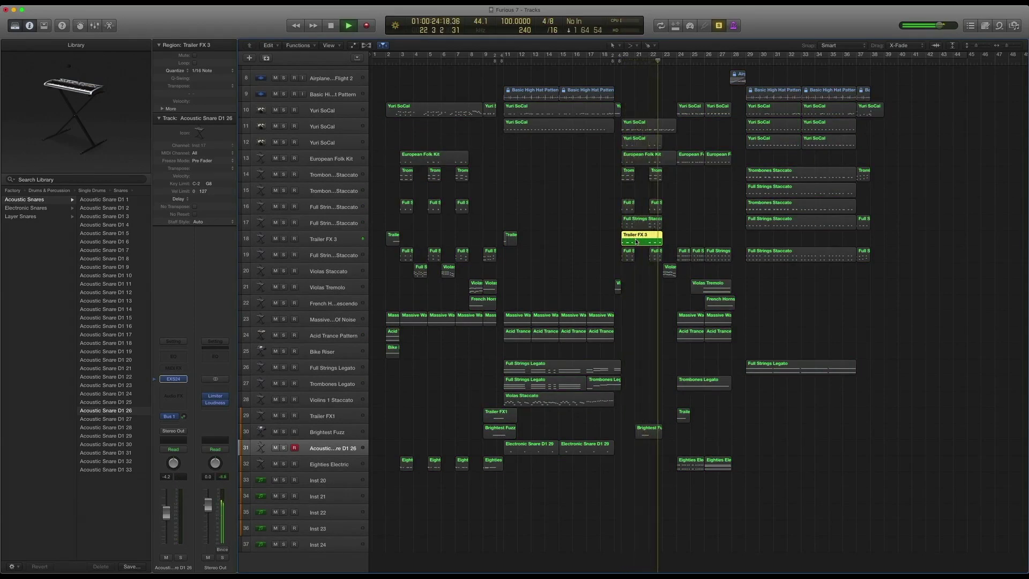
key(space)
key(ctrl+s)
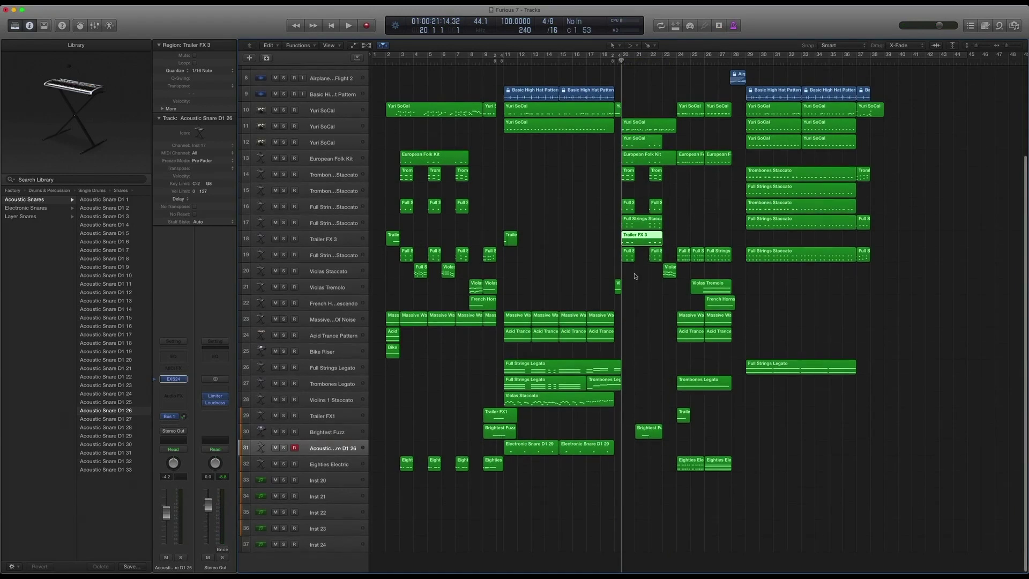
- Open the two Eighties Electric regions at bar 24 in the Piano Roll and play them in solo from bar 24 to bar 26
scroll(664, 291, right, 3)
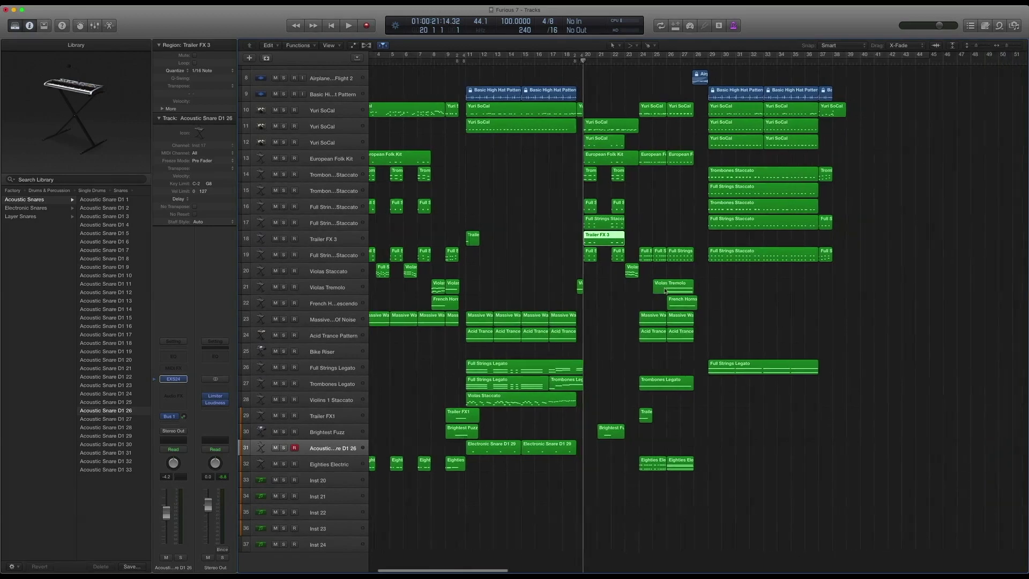
click(639, 177)
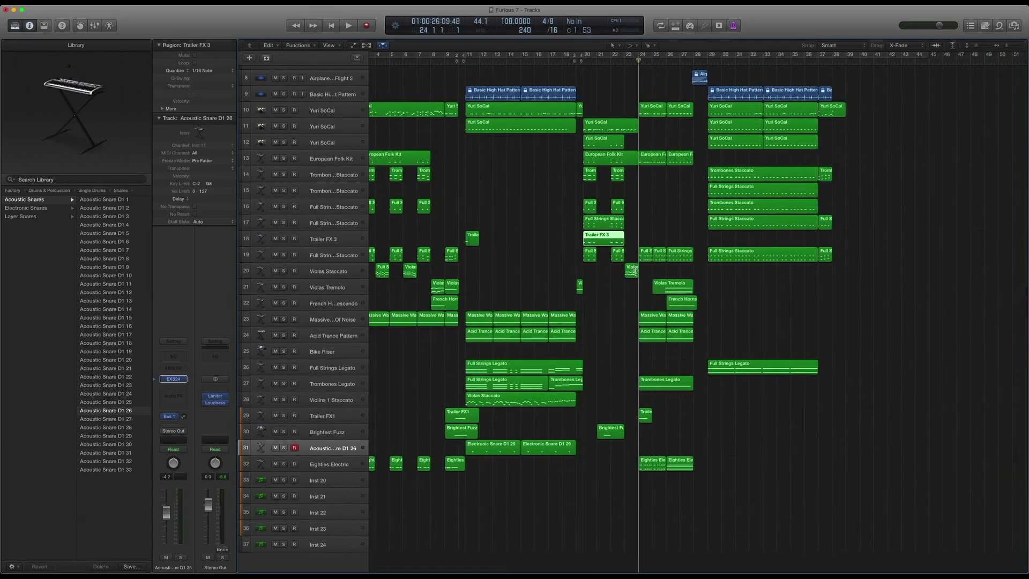
drag(724, 465, 640, 463)
double_click(654, 463)
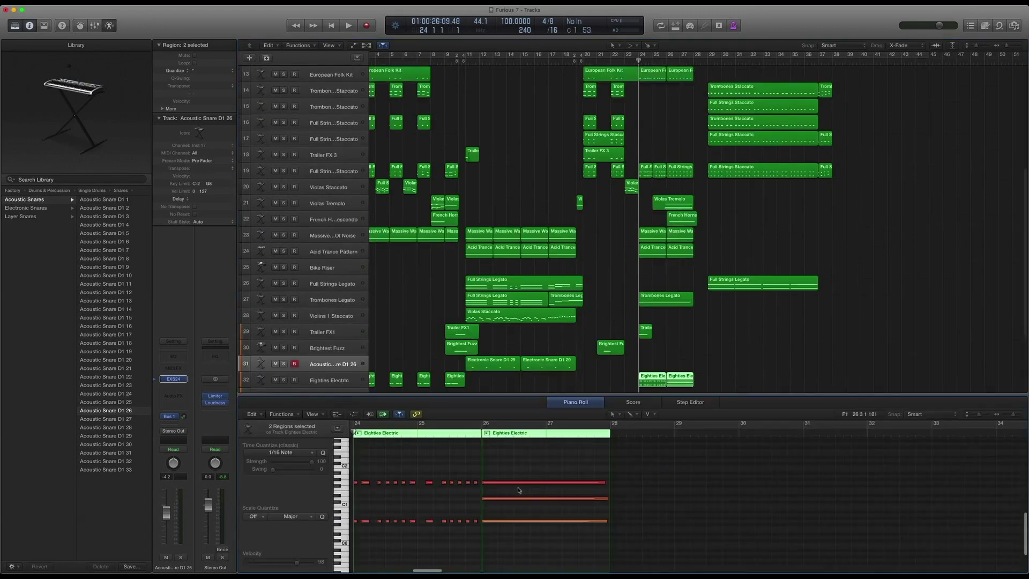
key(ctrl+s)
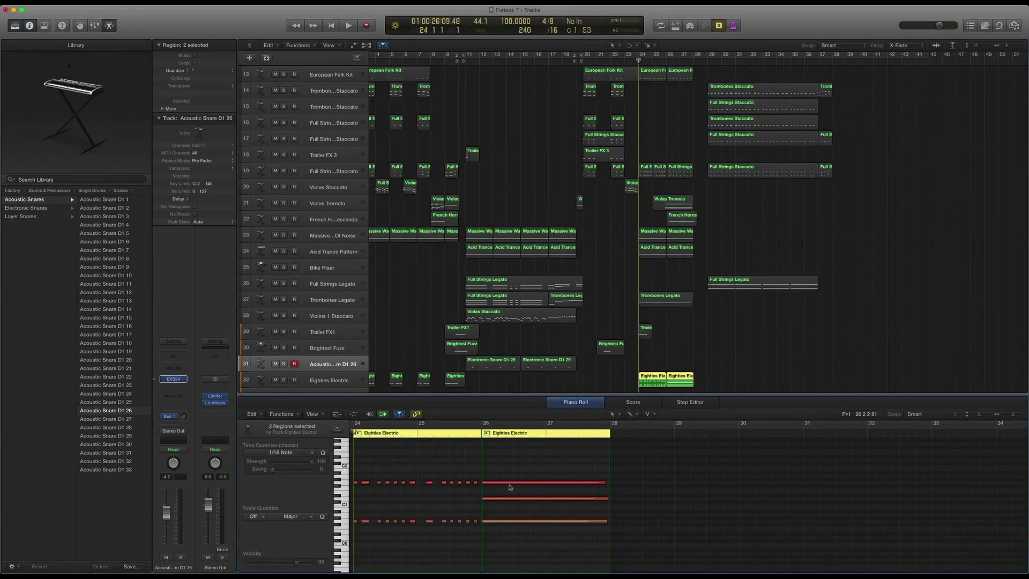
key(space)
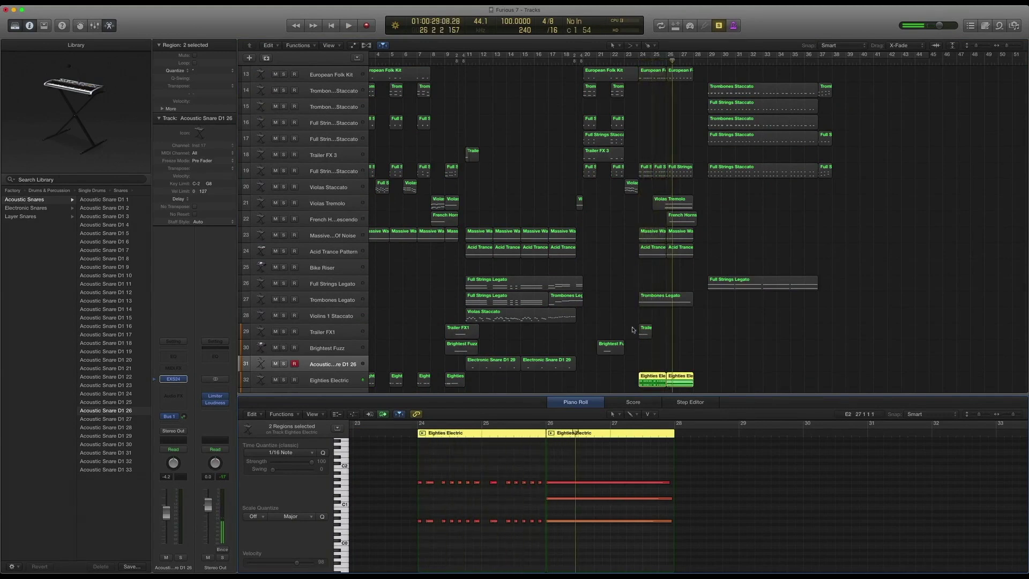
- Add the three Full Strings Staccato regions on track 19 at bar 24 to the selection and play them in solo from bar 24 to bar 26
drag(687, 189, 649, 173)
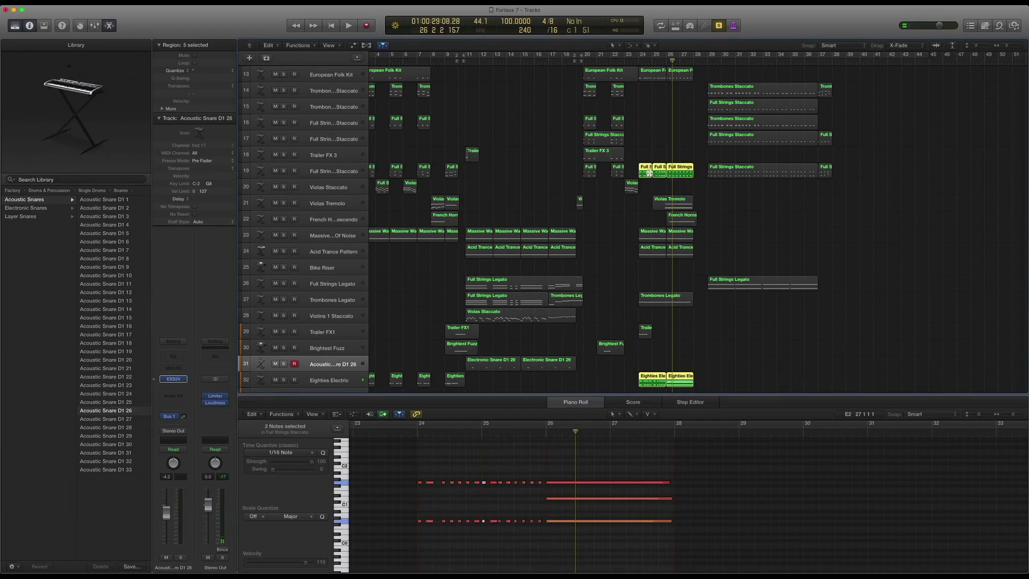
key(space)
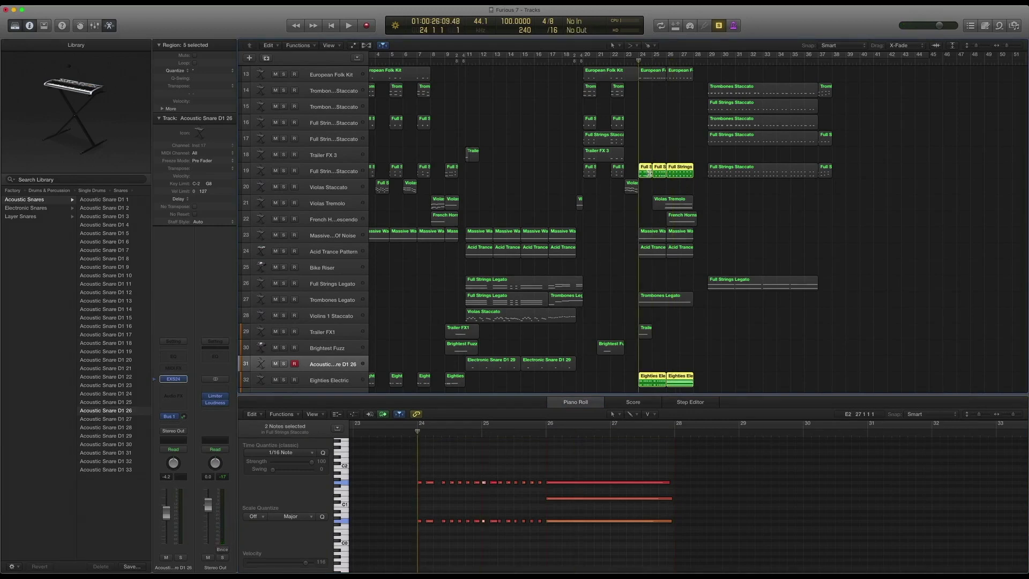
key(space)
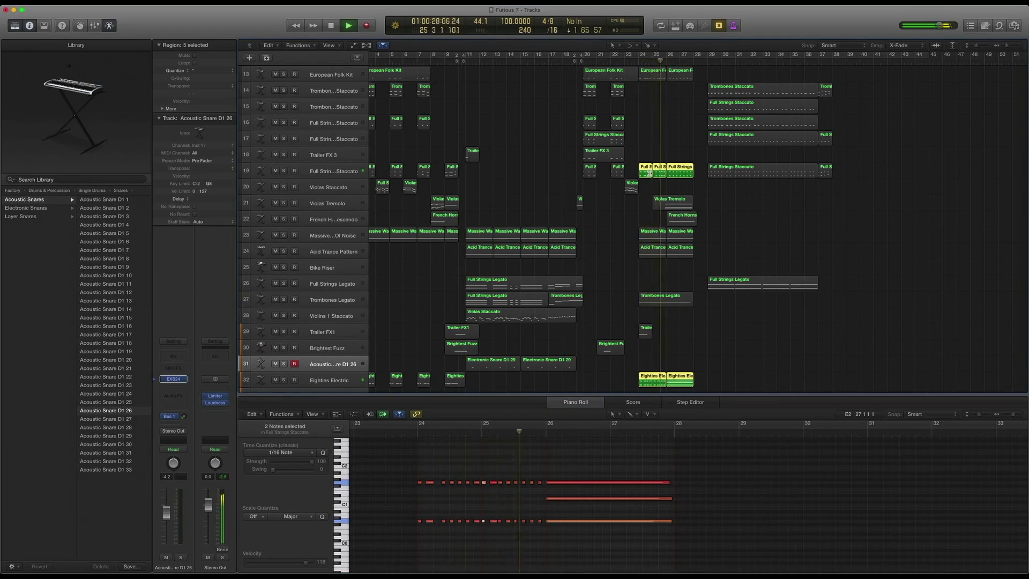
key(space)
- Turn solo off and play the full arrangement from bar 24 to bar 28
scroll(604, 174, up, 8)
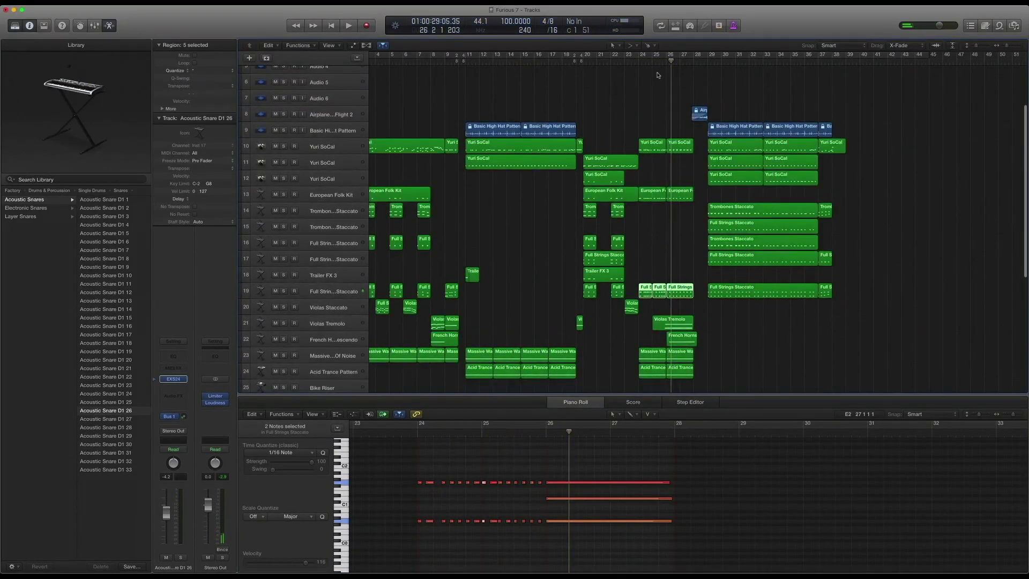
key(space)
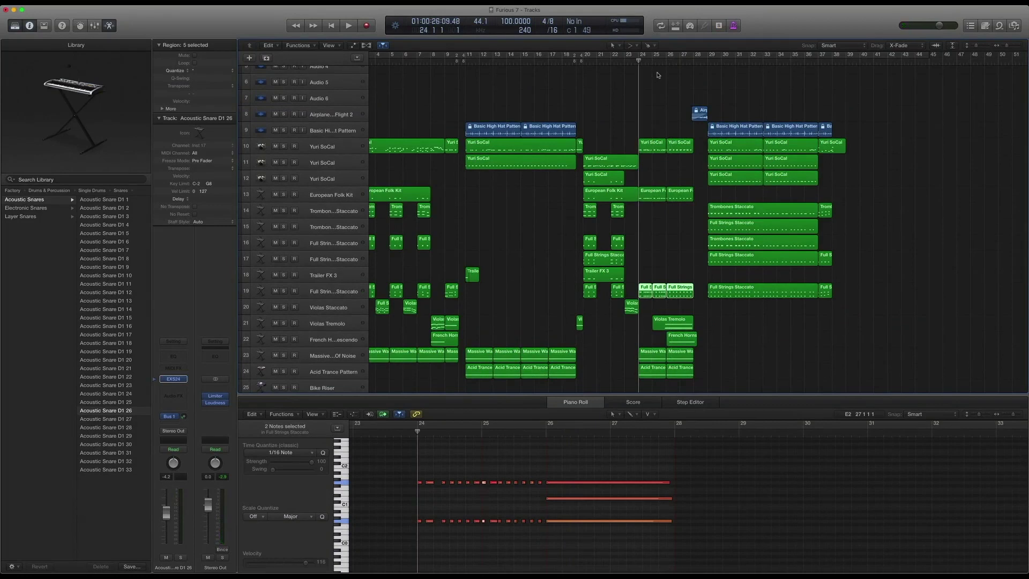
key(space)
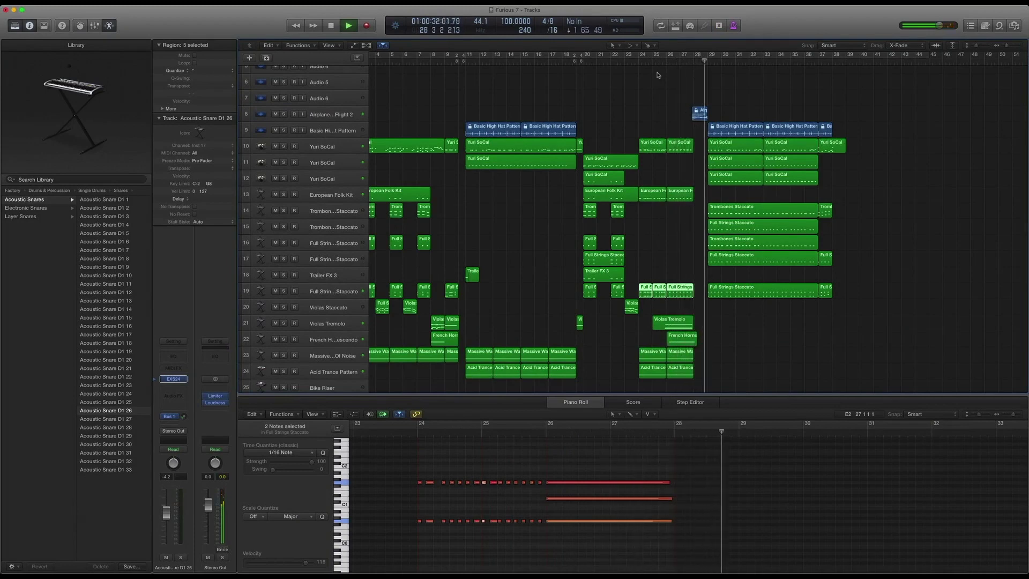
key(space)
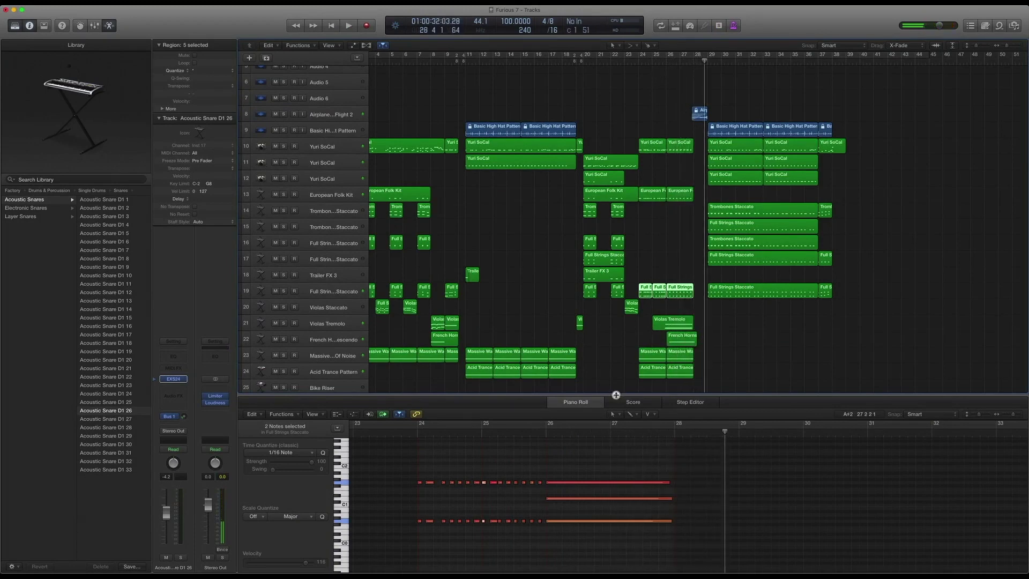
- Open the French Horns Crescendo region at bar 26 in the Piano Roll and play the full arrangement from its start to bar 28
key(e)
click(679, 340)
key(e)
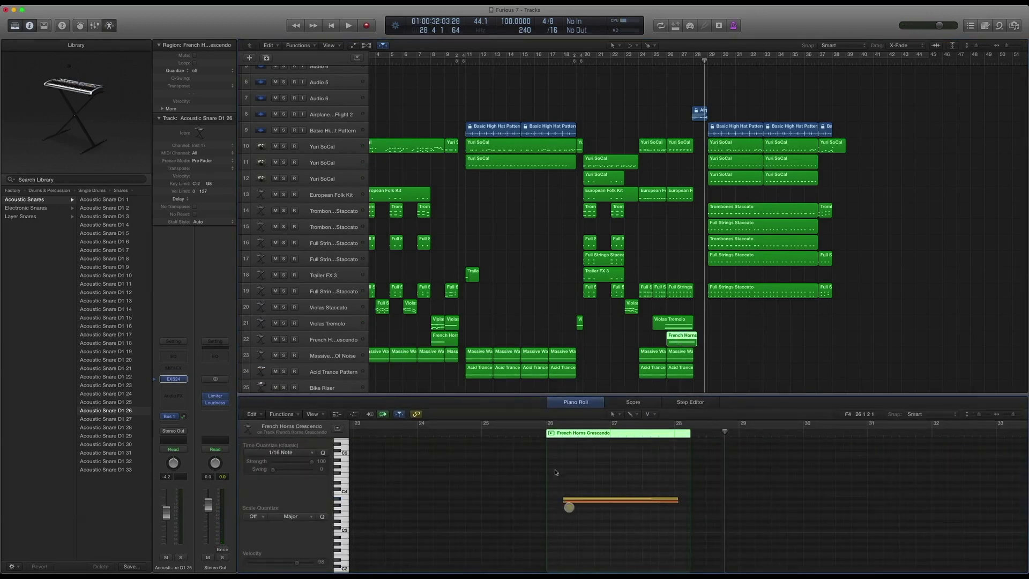
click(546, 433)
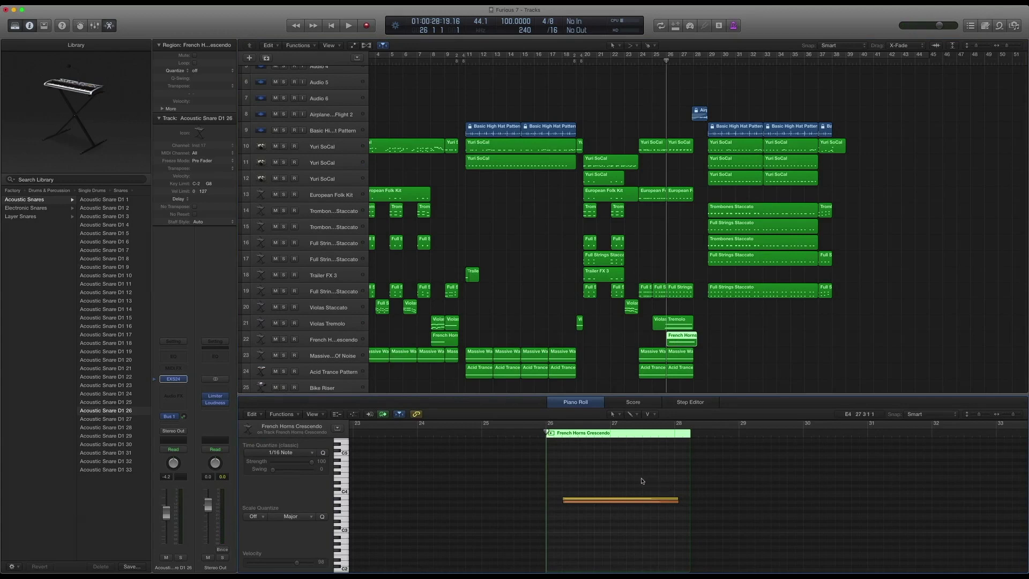
key(space)
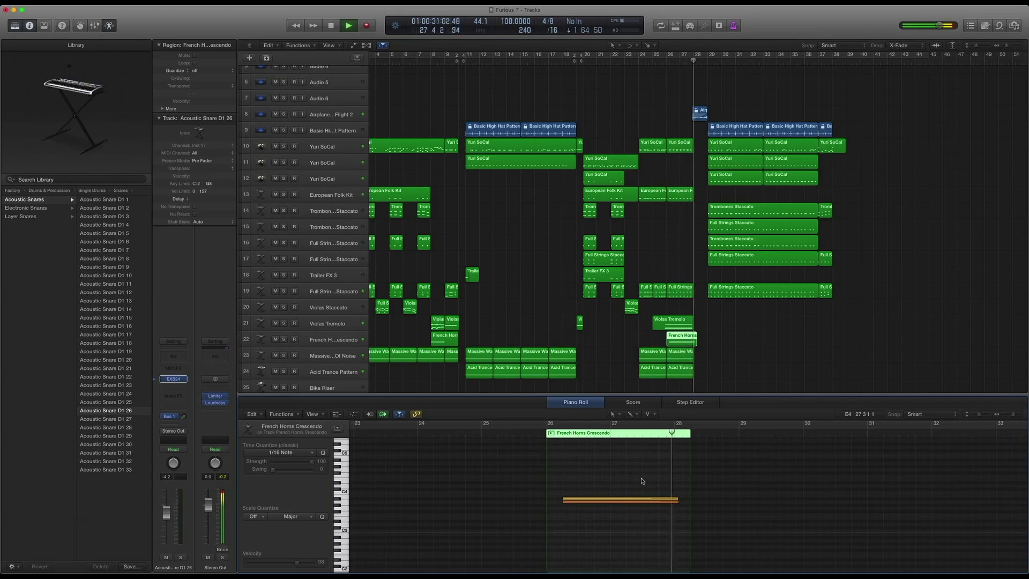
key(space)
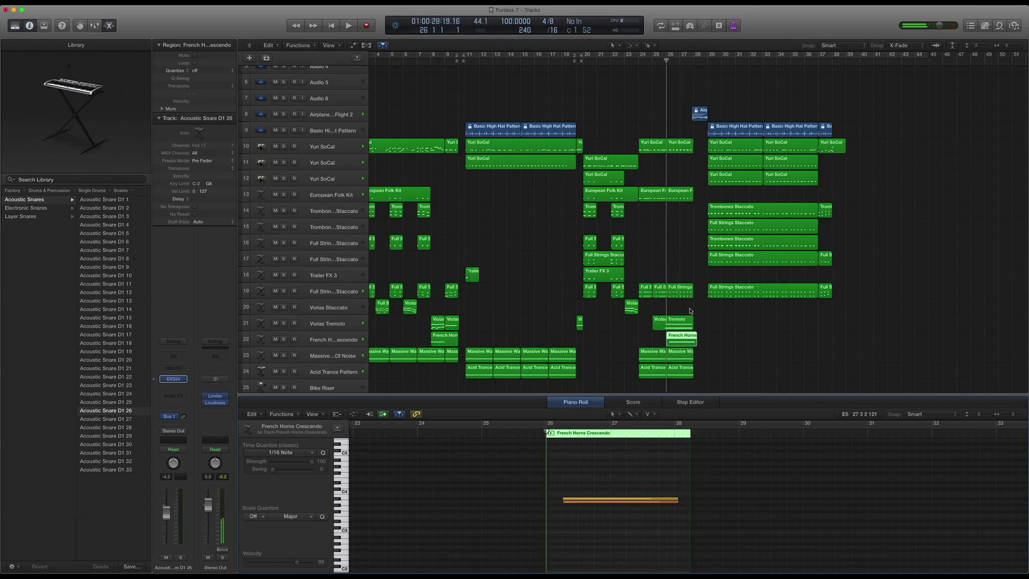
- Select the Trombones Legato region at bar 24 together with the French Horns Crescendo region, play both in solo from bar 26 and turn solo off
scroll(690, 311, down, 5)
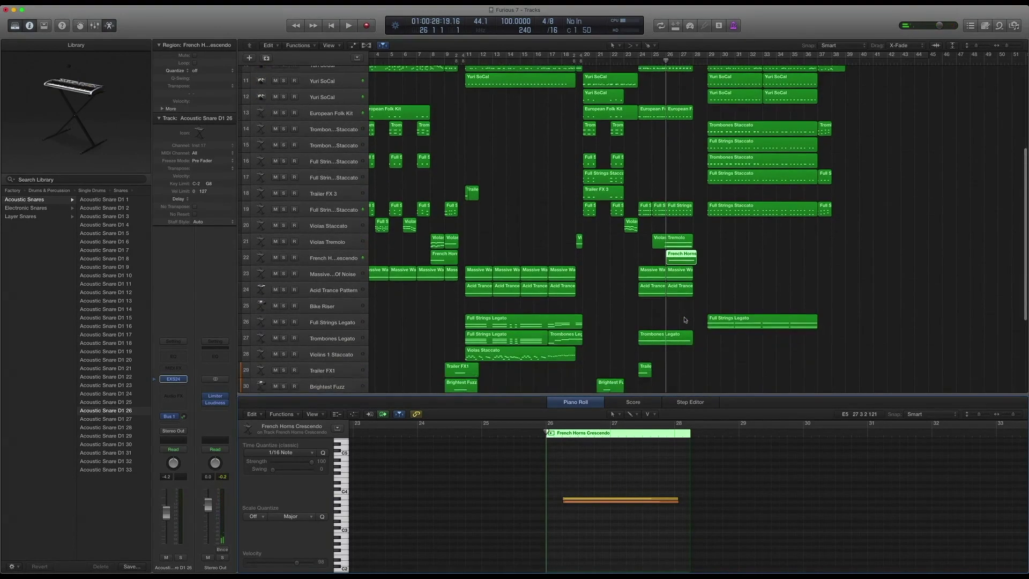
click(682, 335)
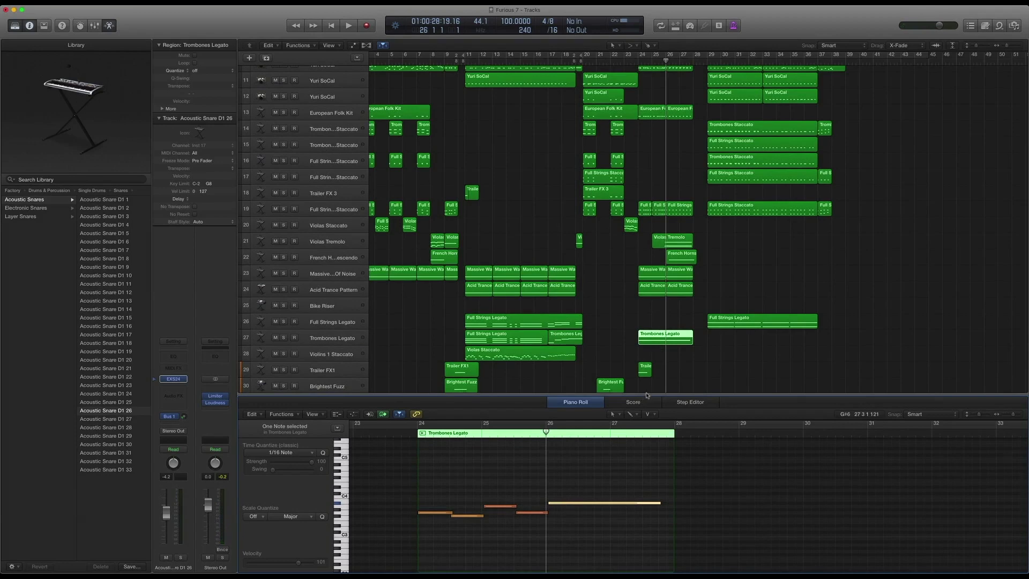
shift+click(679, 258)
key(ctrl+s)
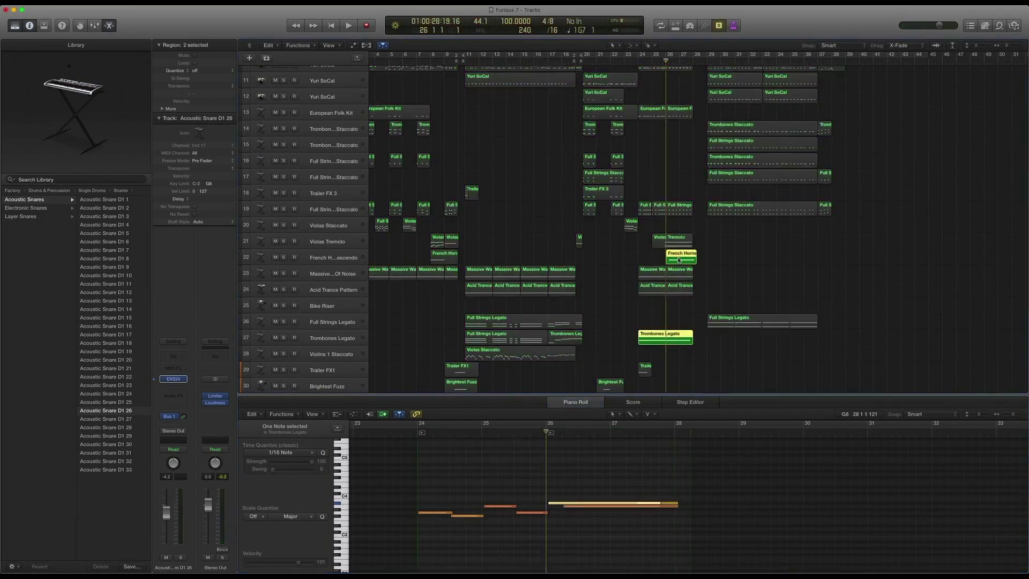
key(space)
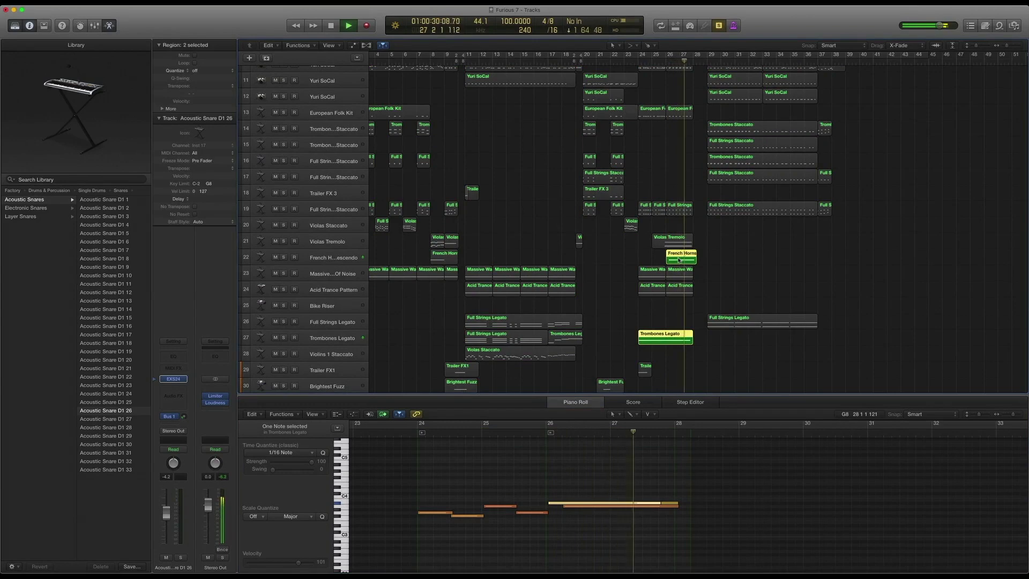
key(ctrl+s)
key(space)
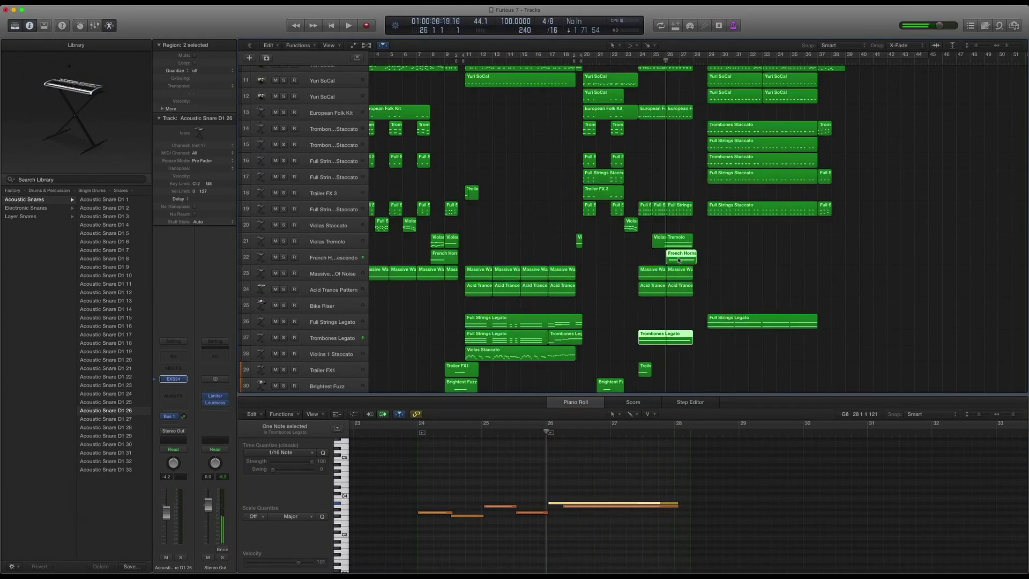
- Close the Piano Roll and select the airplane audio region at bar 28 and its track 8
scroll(678, 258, up, 10)
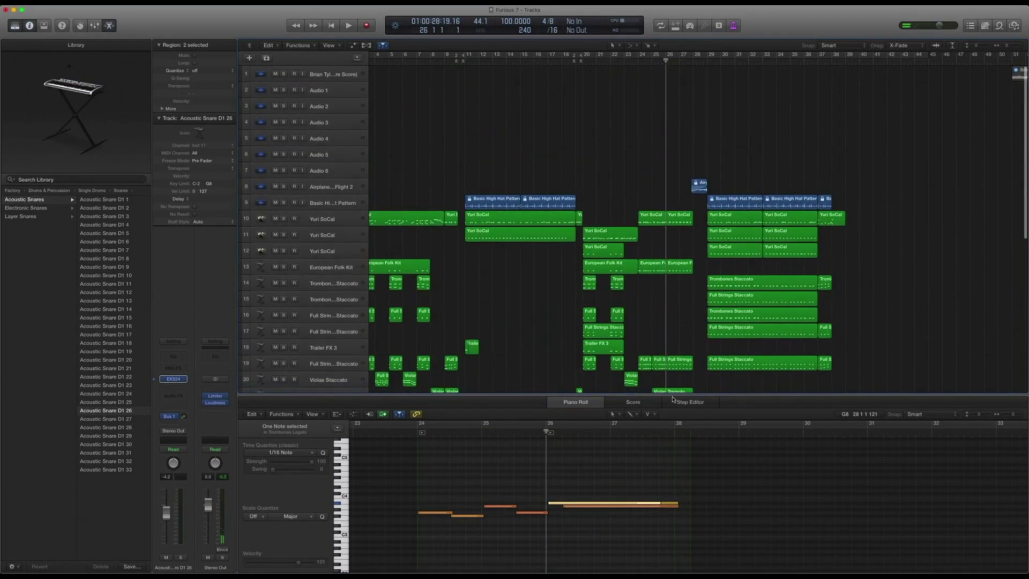
key(e)
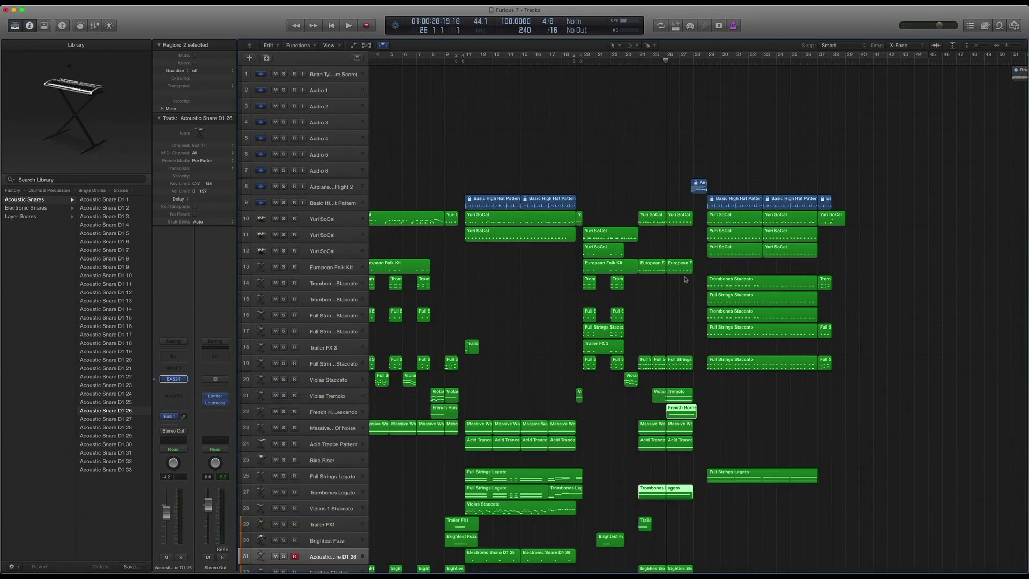
click(700, 187)
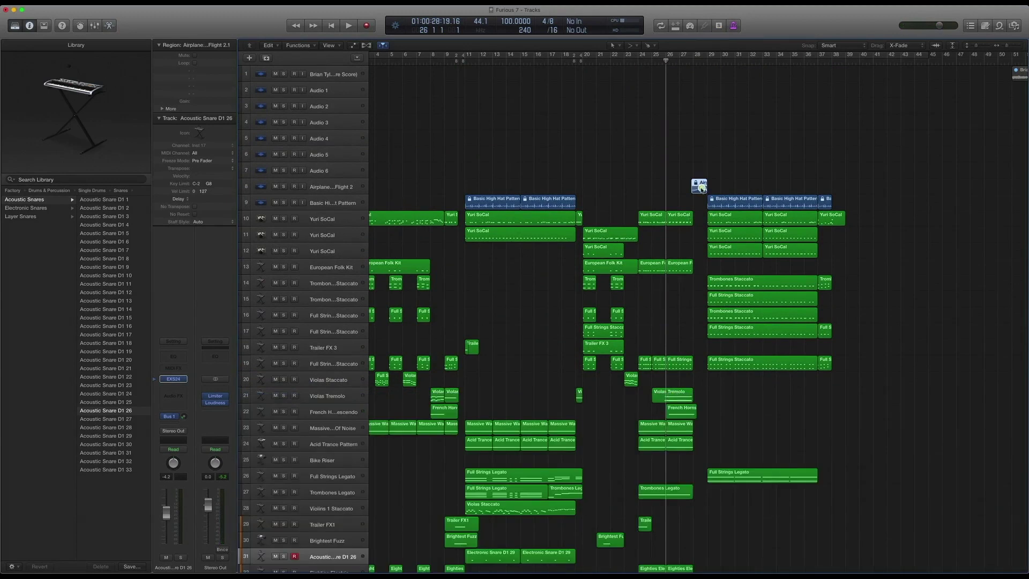
click(341, 189)
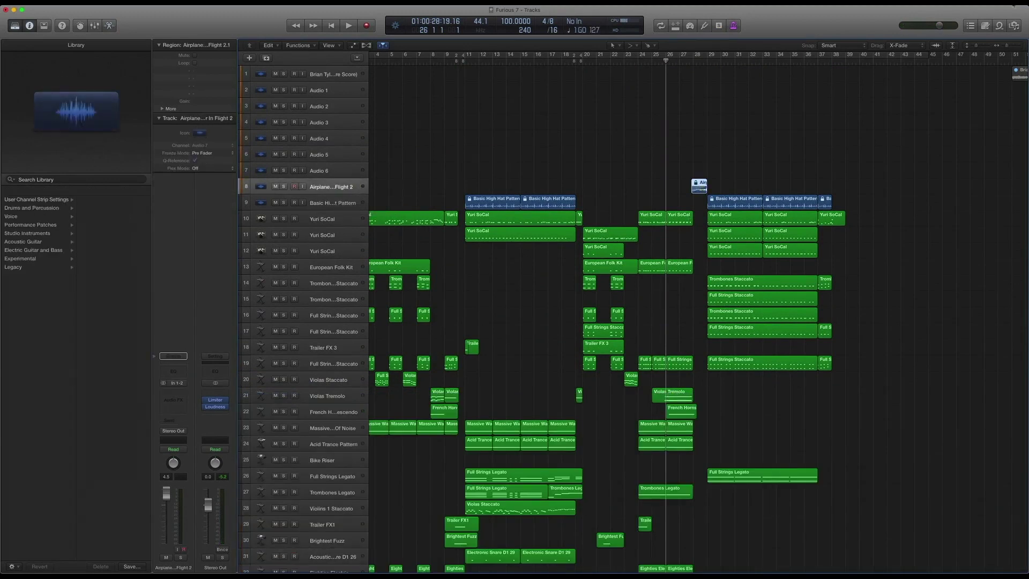
- Search the Apple Loops for "airplane", preview the Airplane Jet Fighter In Flight 2 loop and close the loop browser
click(1000, 25)
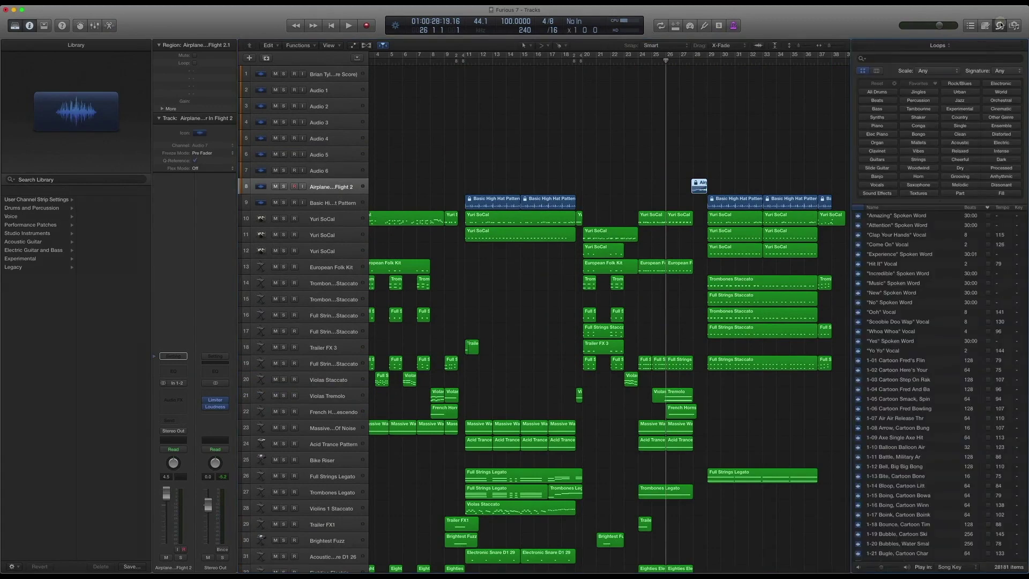
click(918, 59)
key(Return)
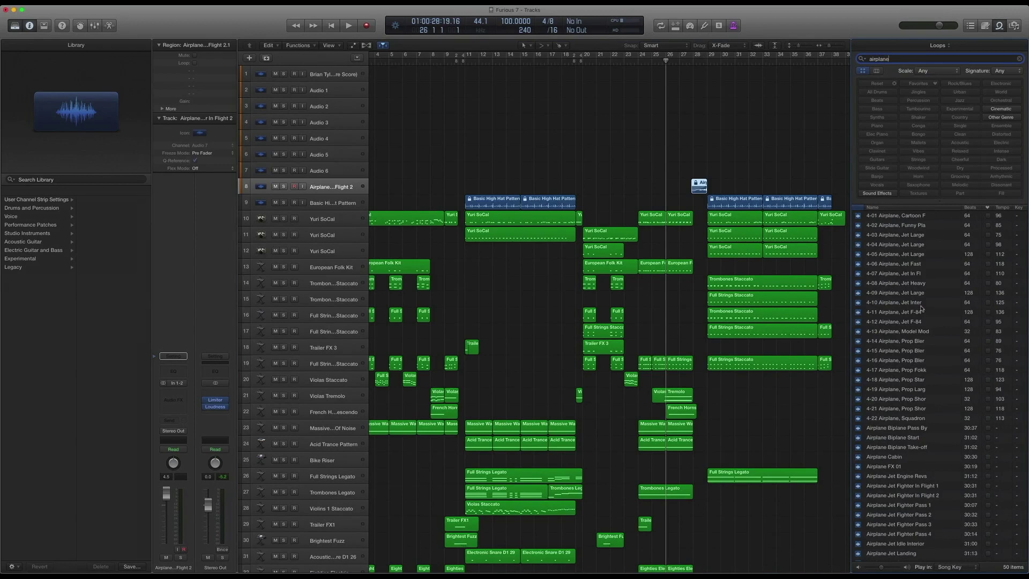
scroll(921, 344, down, 3)
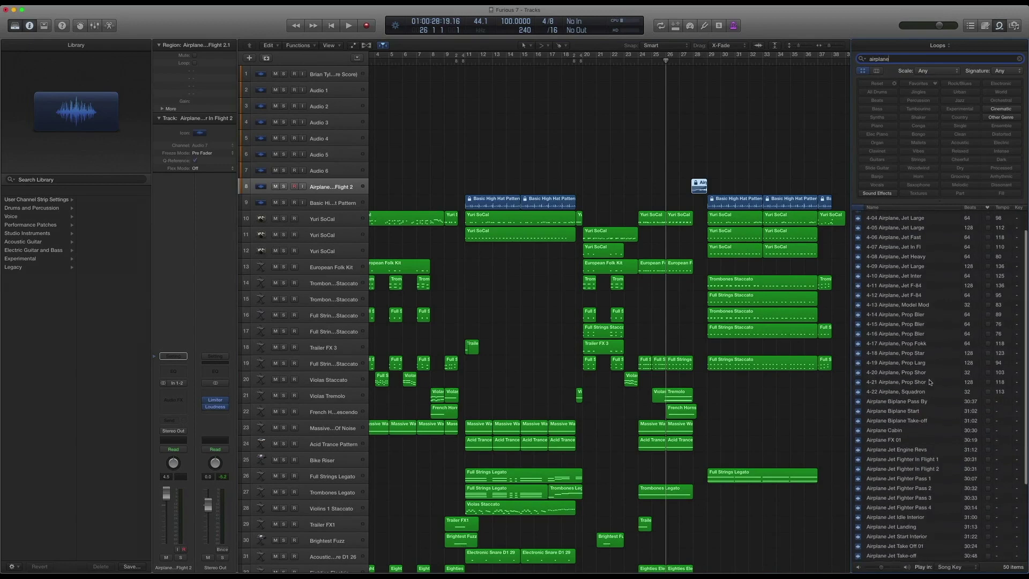
click(921, 453)
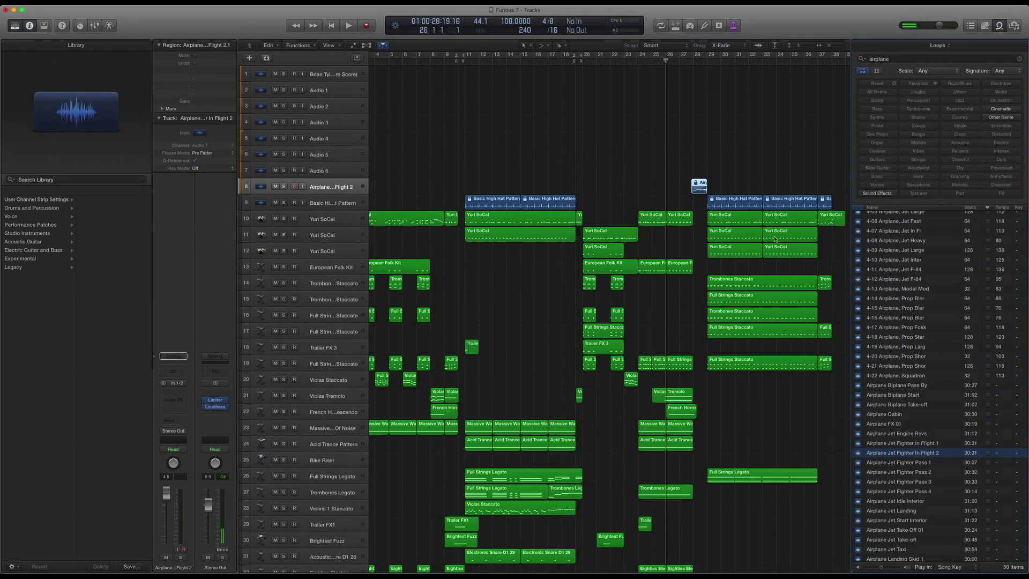
click(1000, 26)
- Inspect the fade-in on the Airplane Jet Fighter In Flight 2.1 region up close and play the region in solo from bar 27 to bar 29
drag(687, 174, 733, 231)
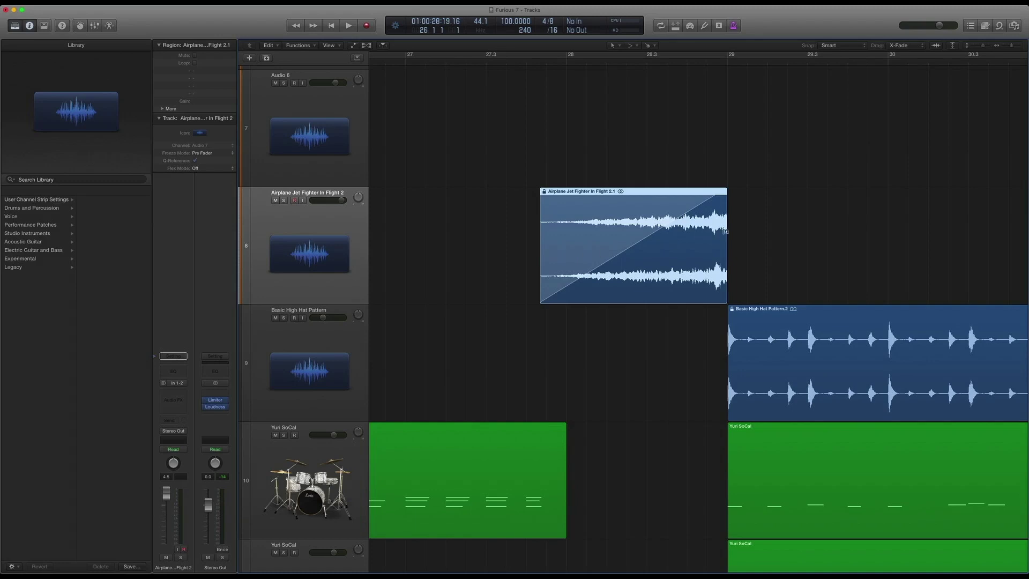
ctrl+alt+click(659, 171)
key(space)
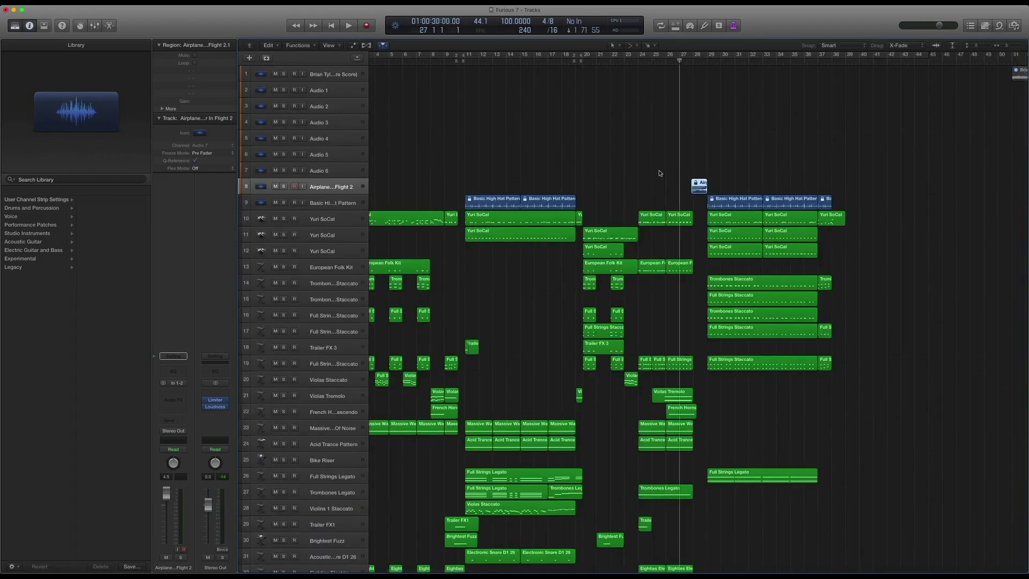
key(ctrl+s)
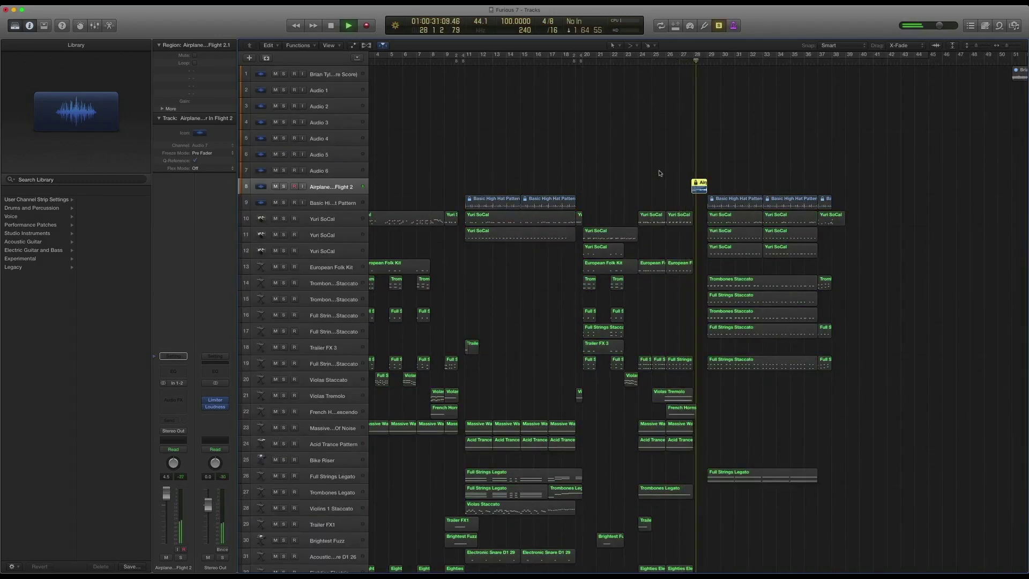
- Move the playhead back, turn solo off and play the full arrangement up to bar 31
key(comma)
key(comma)
key(comma)
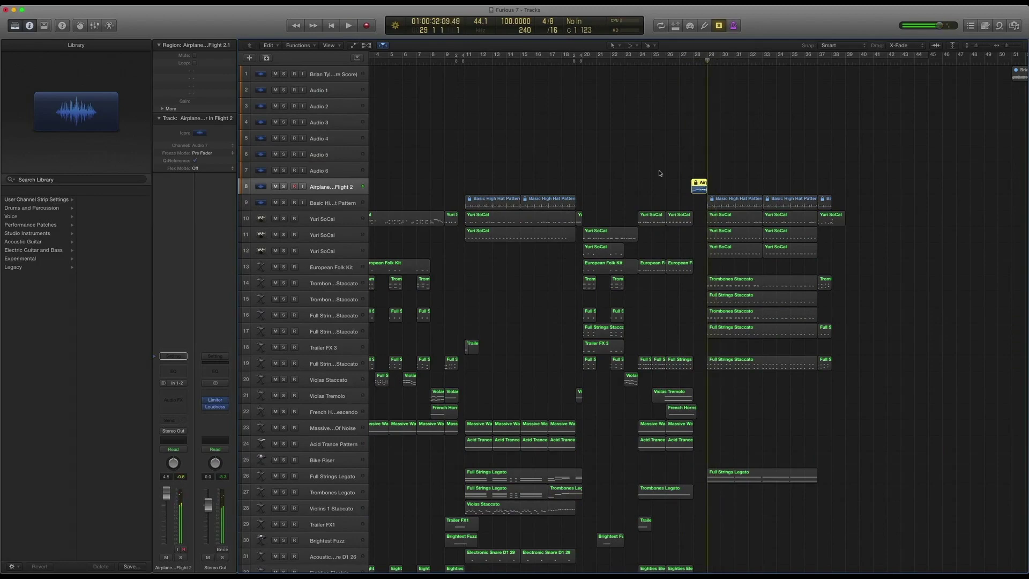
key(ctrl+s)
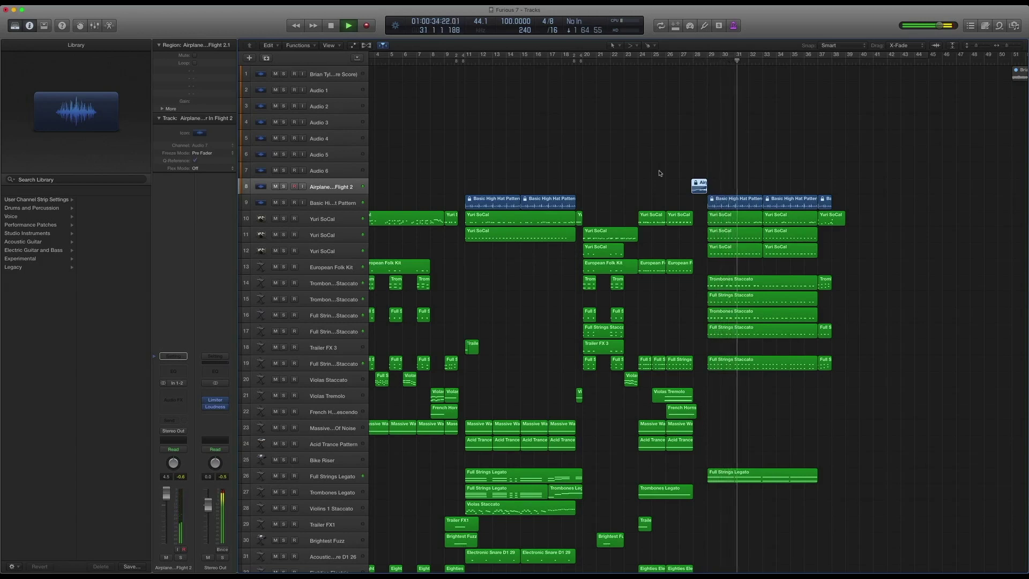
key(space)
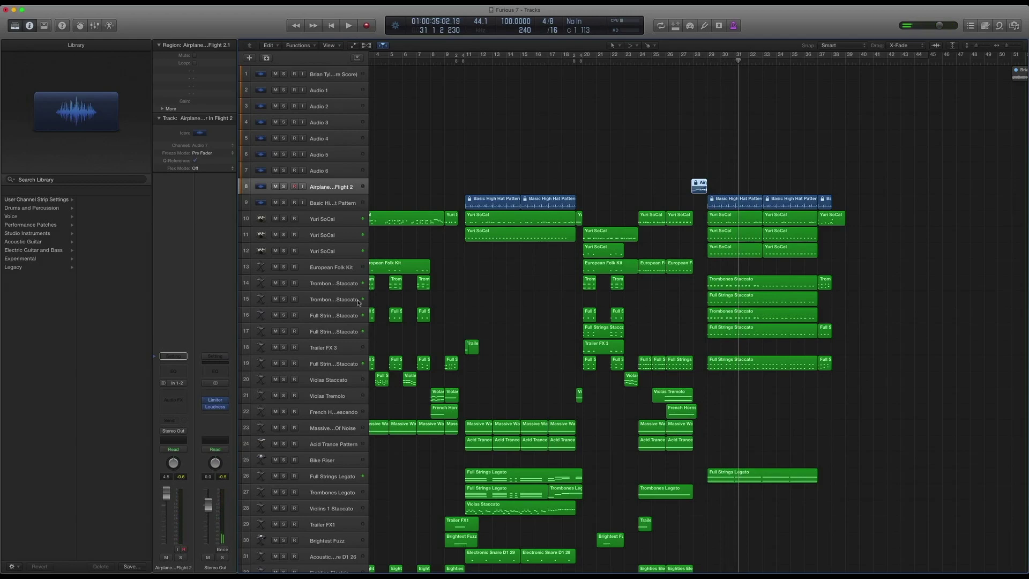
- Show the volume automation of the Trombones Staccato and Full Strings Staccato tracks before bar 29, and hide the automation again
click(336, 286)
key(ctrl+a)
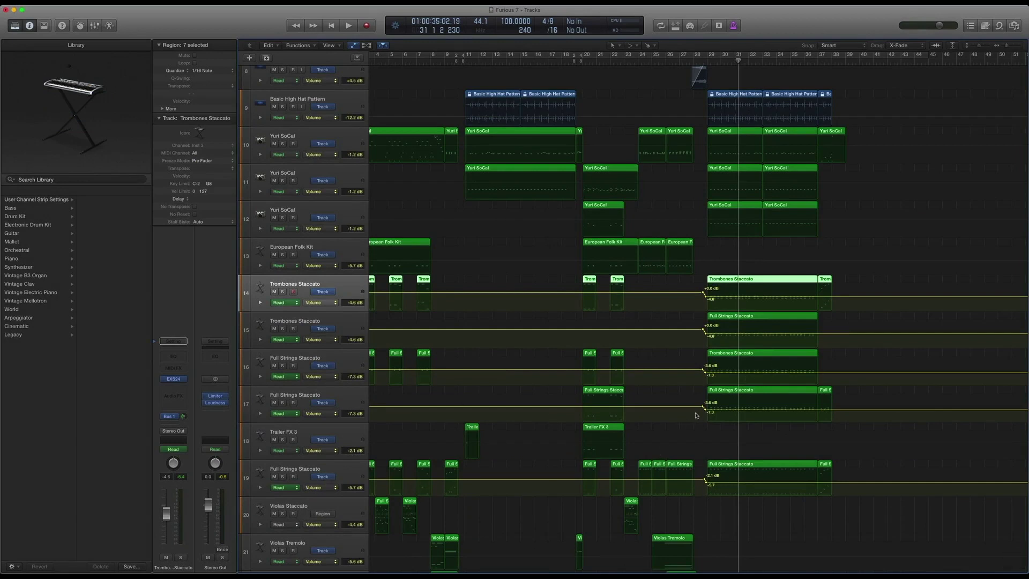
scroll(712, 254, right, 1)
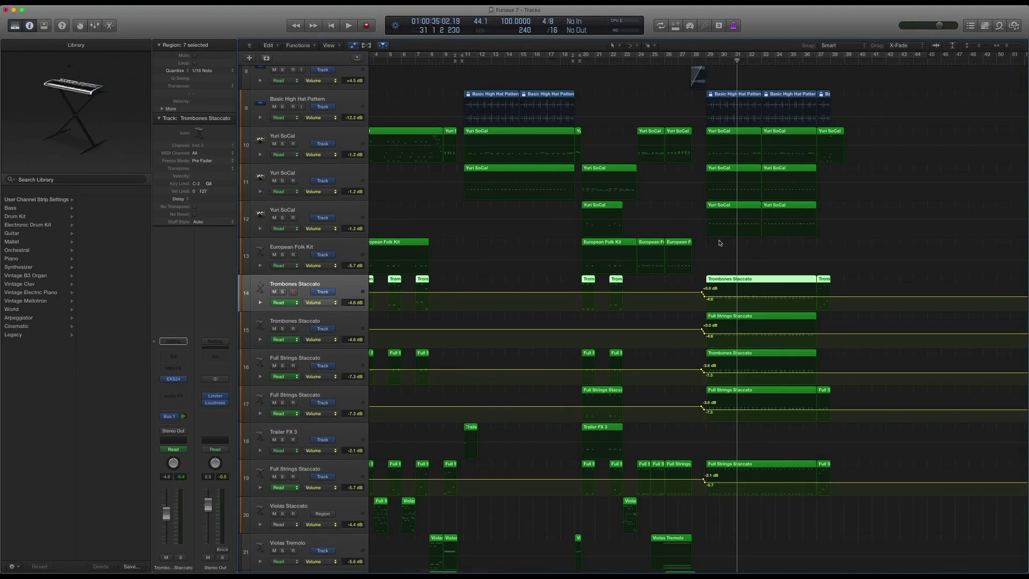
key(ctrl+a)
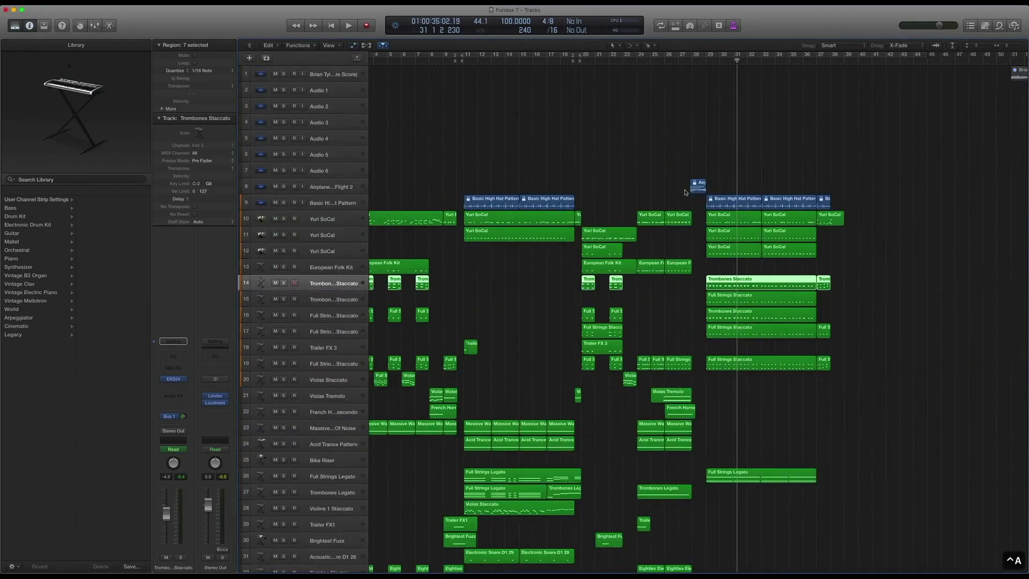
- Clear the region selection and play the full arrangement from bar 31 to bar 34
click(653, 182)
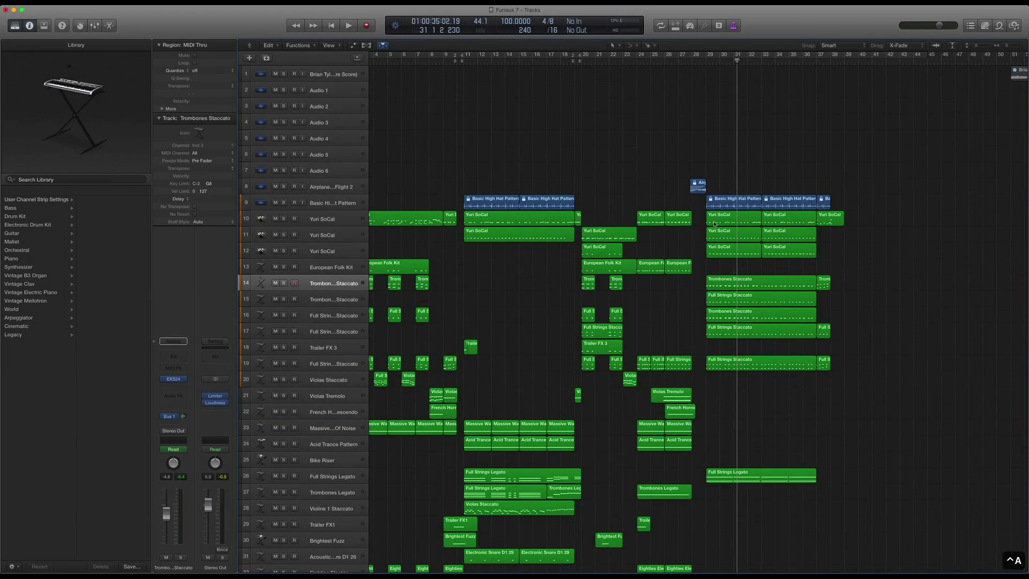
key(space)
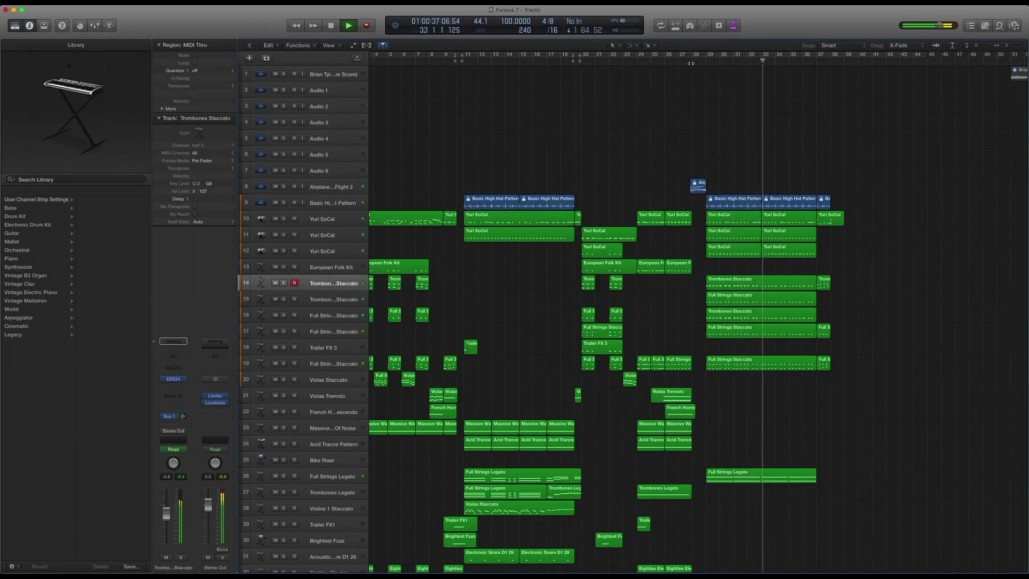
key(space)
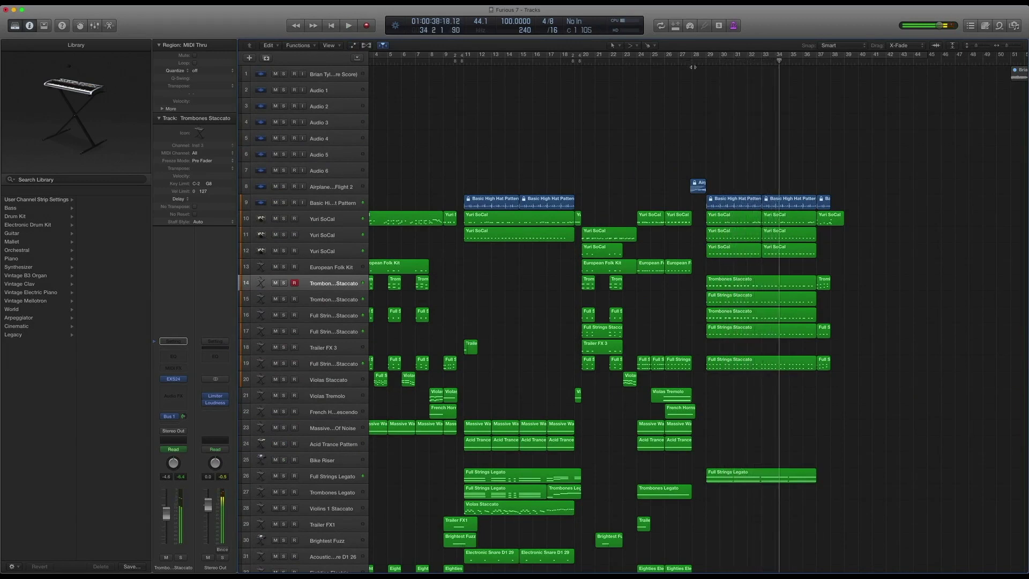
- Play the Trombones Staccato and Full Strings Staccato regions after bar 29 in solo, then turn solo off and return the playhead to bar 29
drag(900, 396, 711, 284)
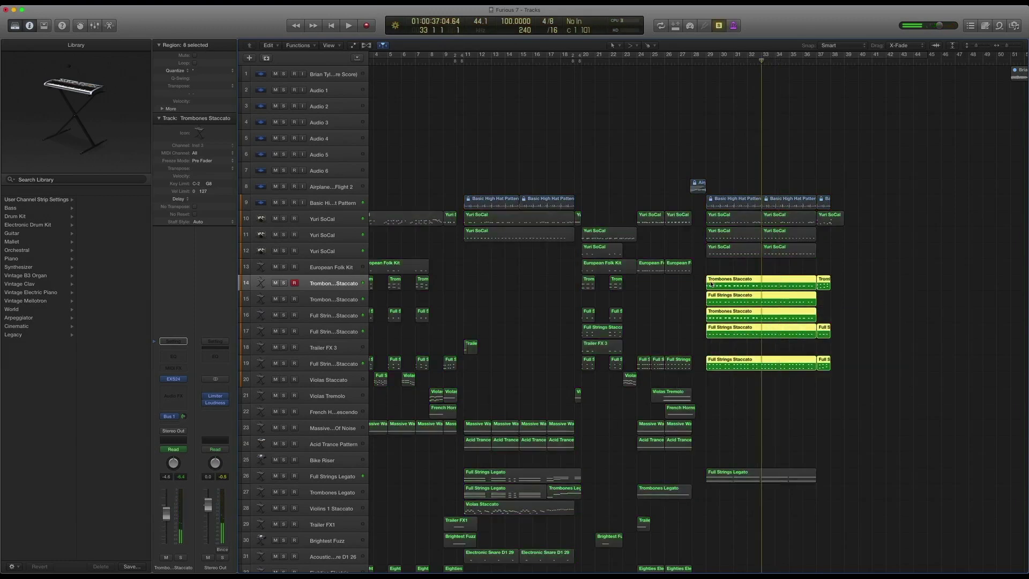
key(space)
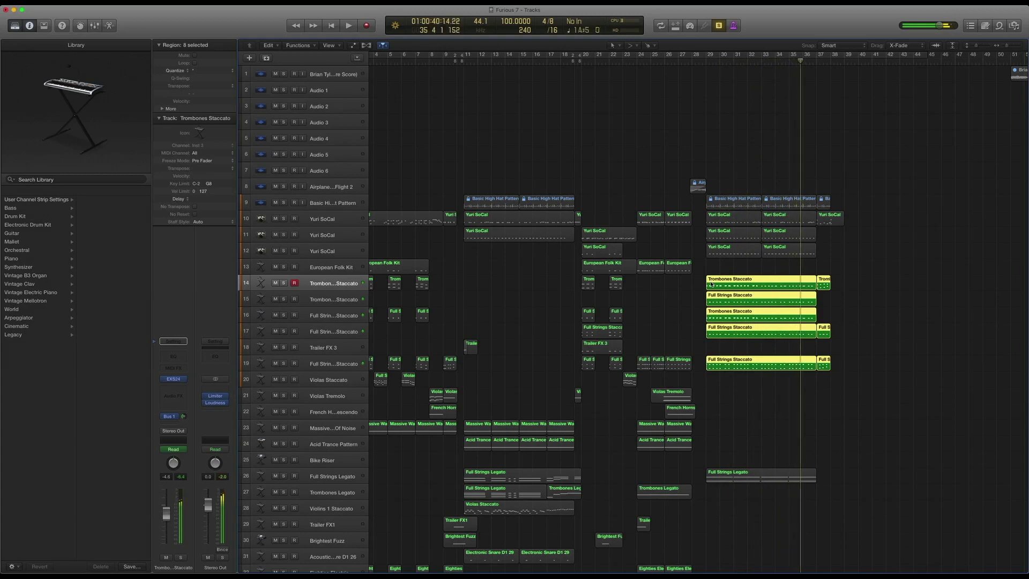
key(space)
key(comma)
key(comma)
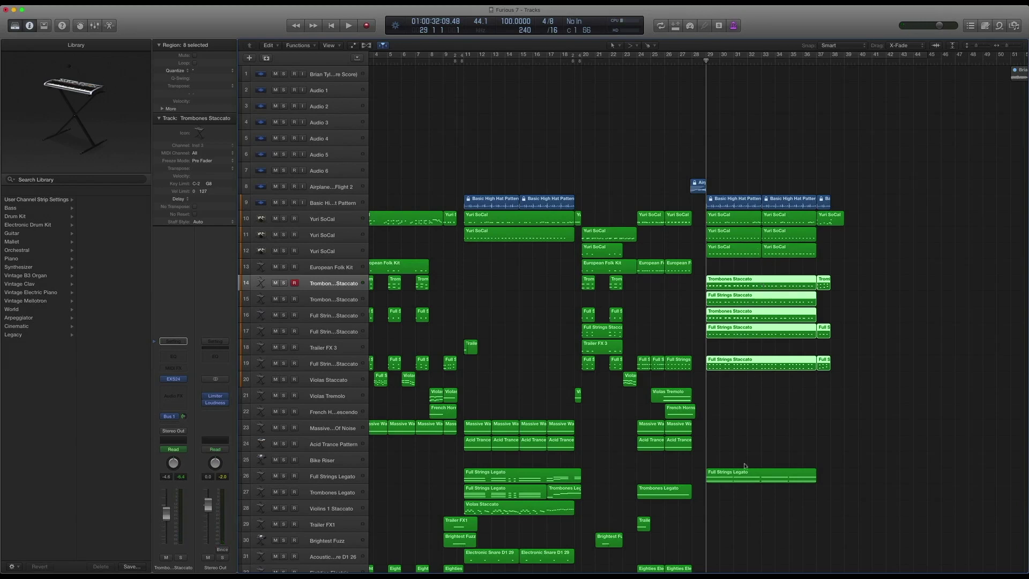
- Play the Full Strings Legato region from bar 29 in solo and move the playhead back
click(733, 477)
key(ctrl+s)
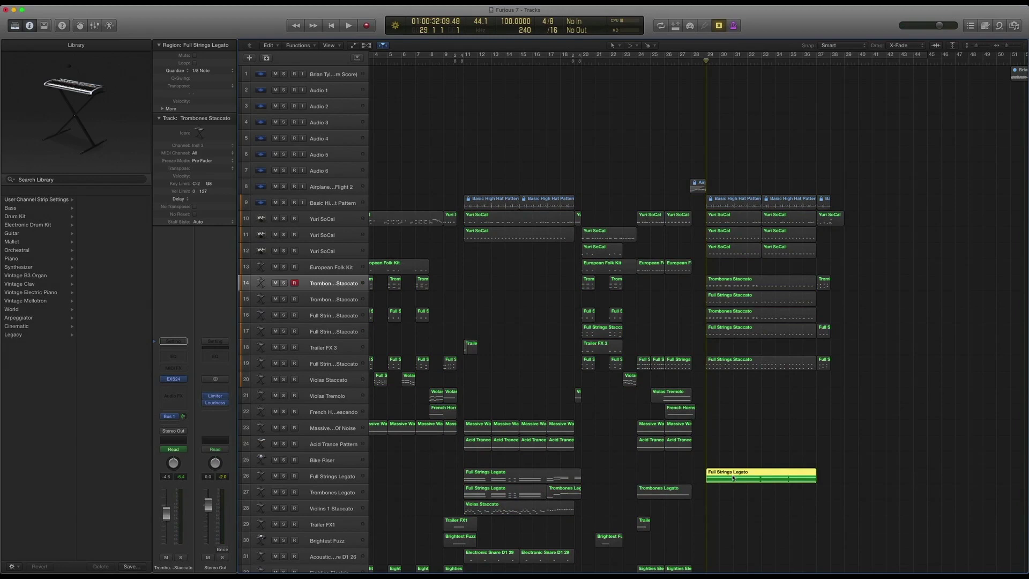
key(space)
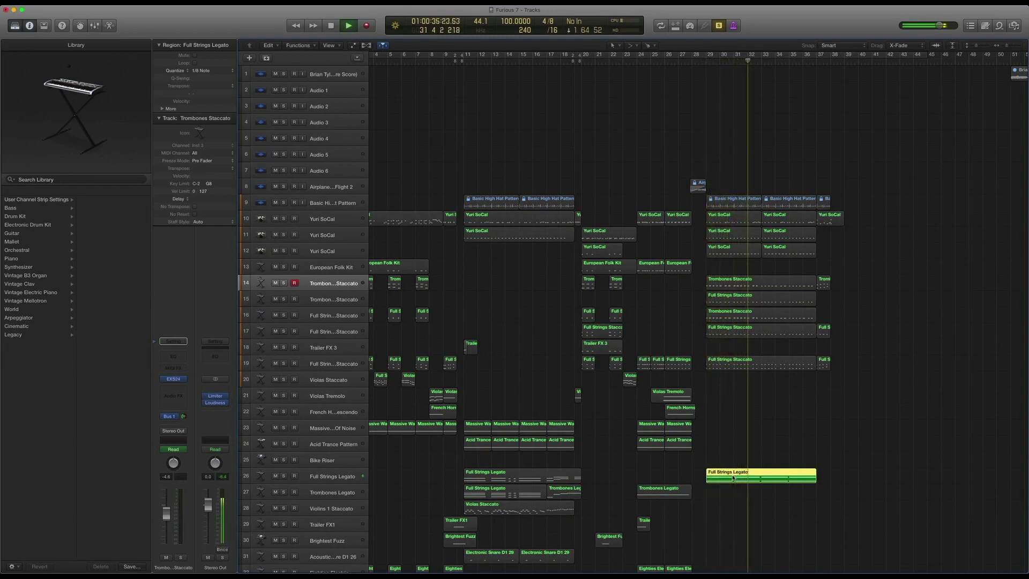
key(space)
key(Return)
- Play the staccato string and trombone regions together with the Full Strings Legato region in solo up to bar 33, and turn solo off
drag(846, 495, 717, 283)
key(space)
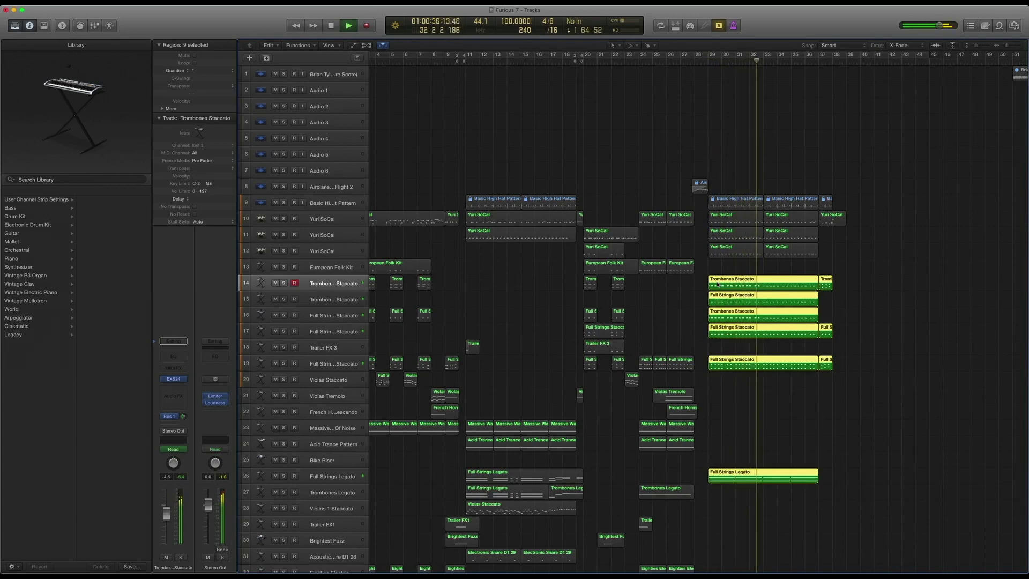
key(space)
click(764, 264)
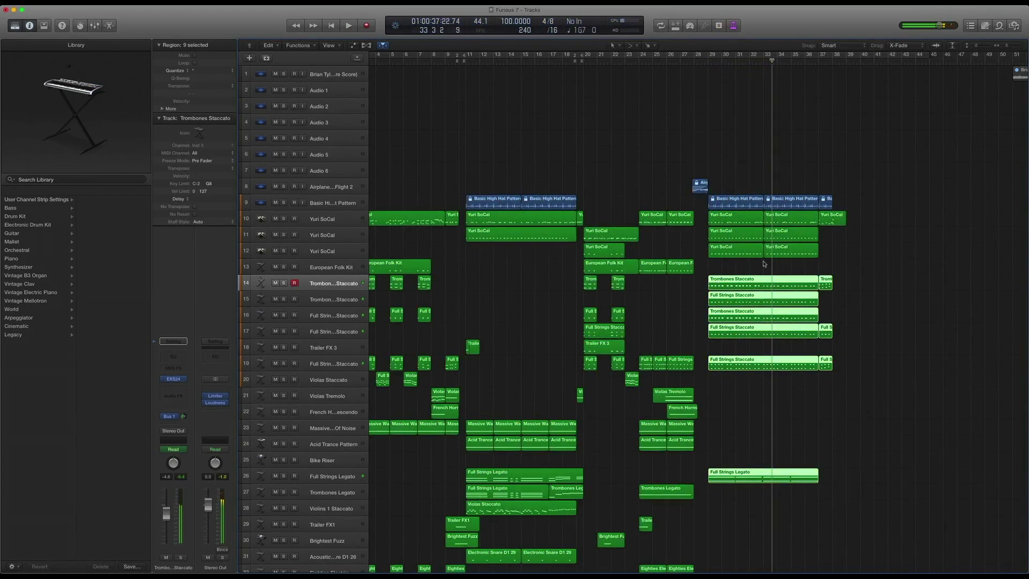
- Select the six Yuri SoCal drum regions between bars 29 and 37 and play them in solo from bar 31
drag(814, 265, 718, 216)
key(ctrl+s)
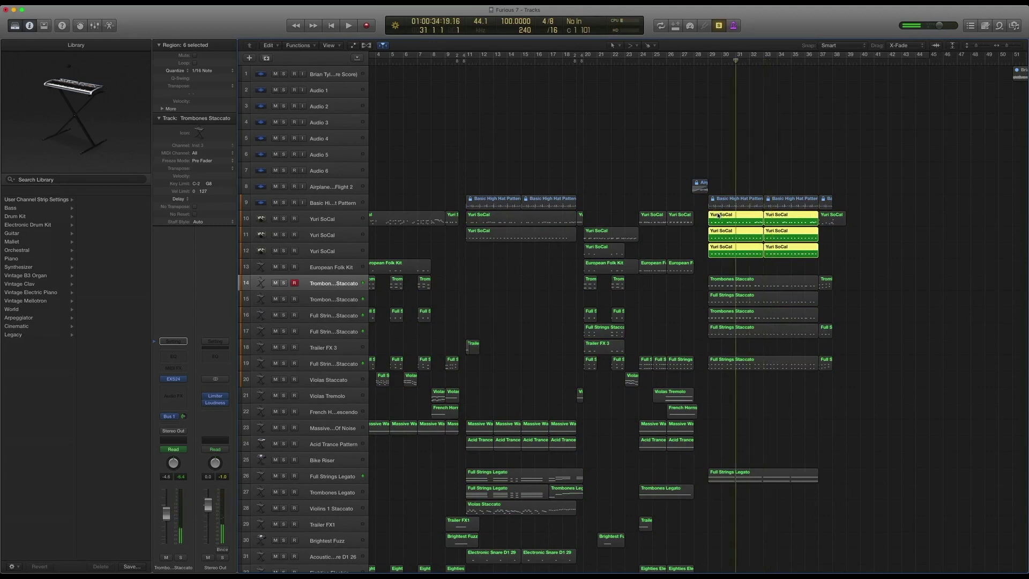
key(space)
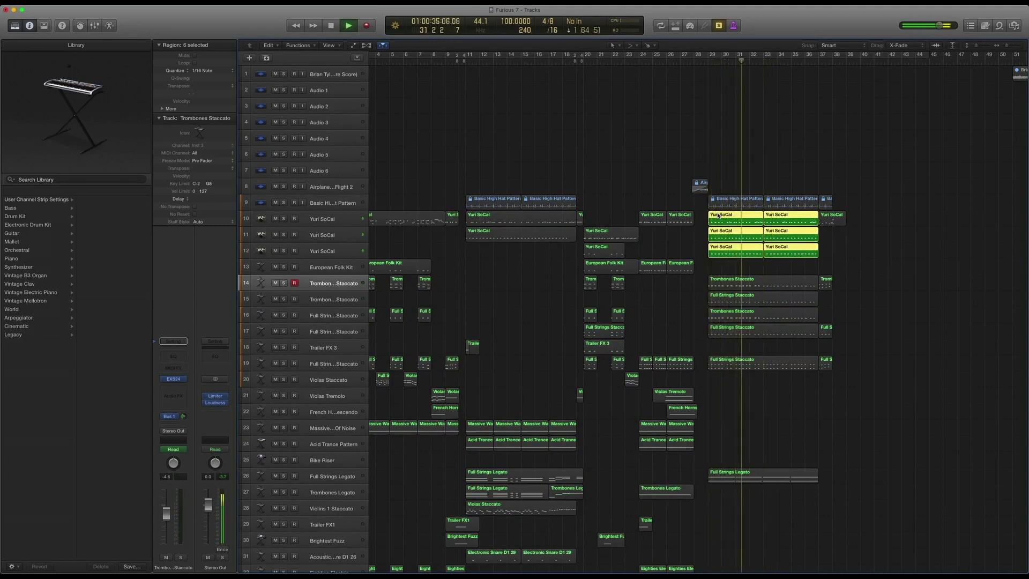
key(space)
- Add the two full-length Basic High Hat Pattern regions after bar 29 to the soloed drum selection and play them together up to bar 33
shift+click(725, 204)
shift+click(781, 204)
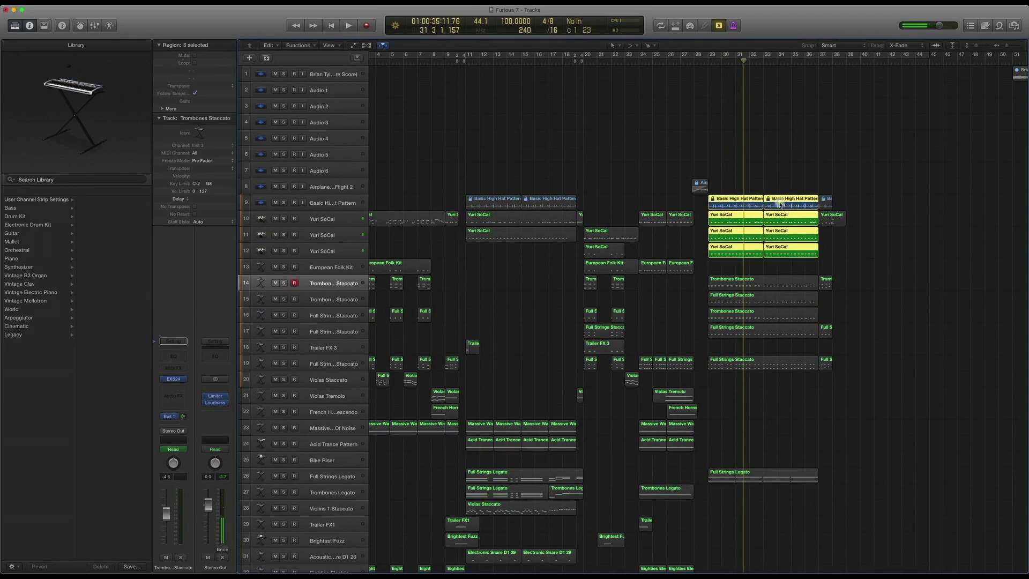
key(shift+Return)
key(space)
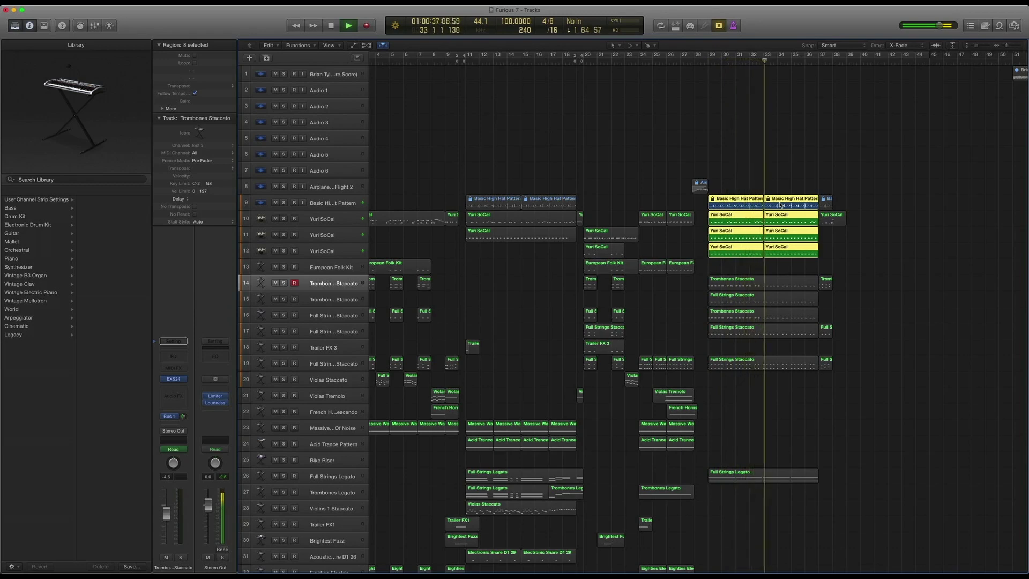
key(space)
- Turn solo off and advance the playhead to bar 35
key(ctrl+s)
key(period)
key(period)
key(period)
key(period)
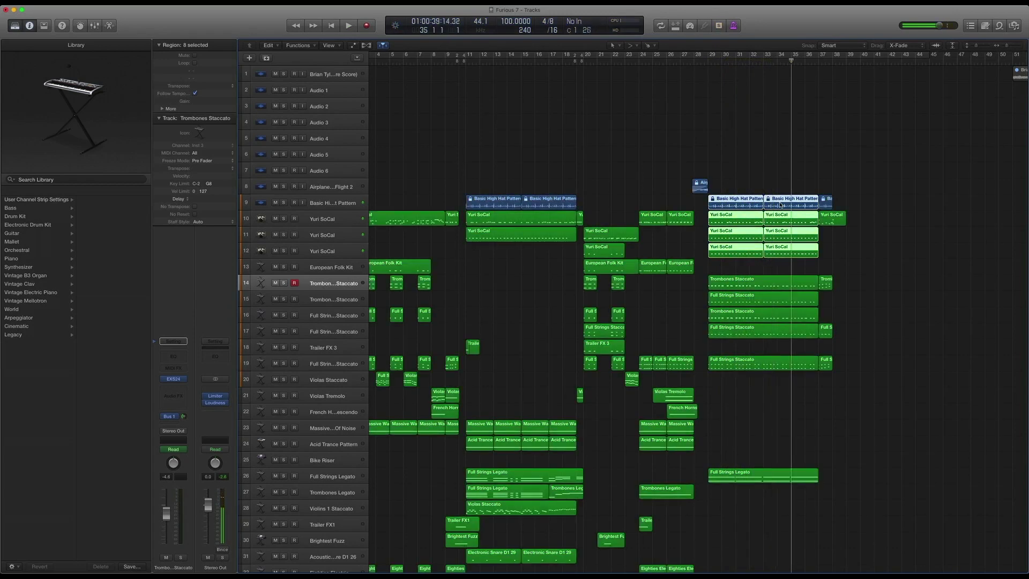